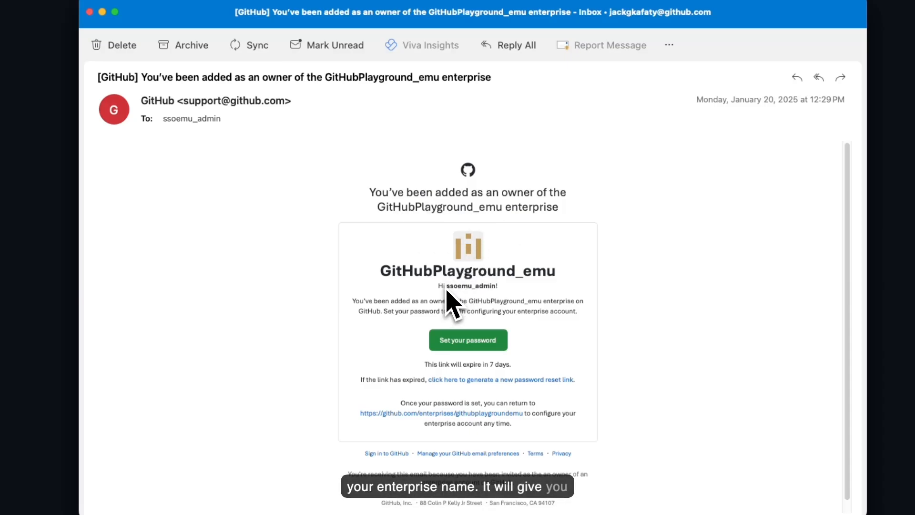
- In the invitation email, bring up the context menu for the Set your password button
left_click_drag(445, 287, 496, 293)
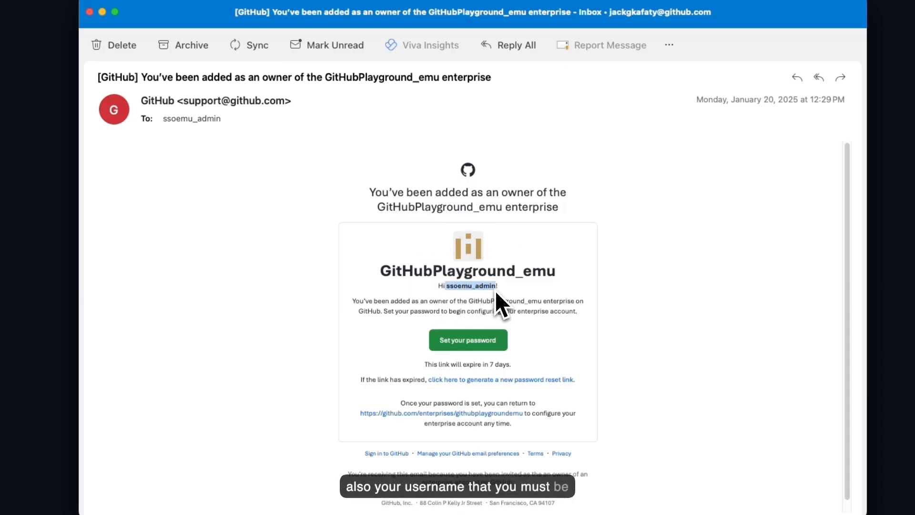
left_click(514, 275)
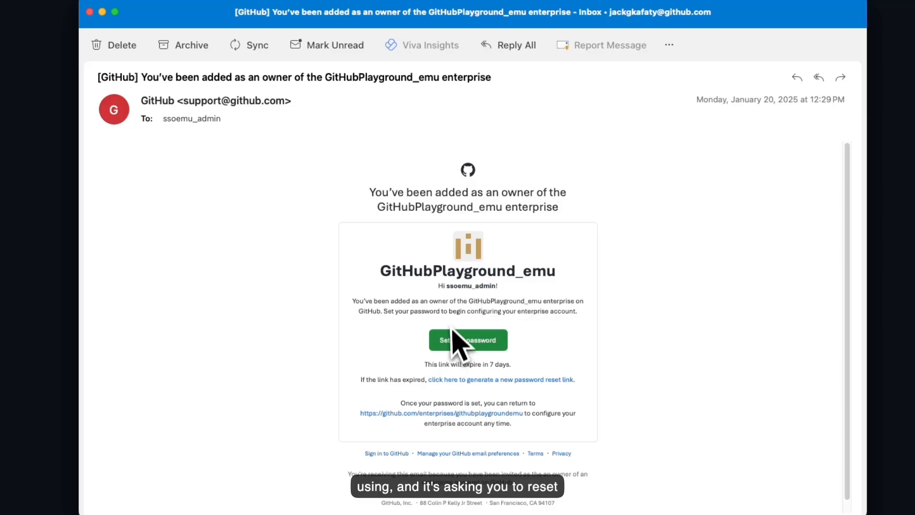
mouse_move(468, 344)
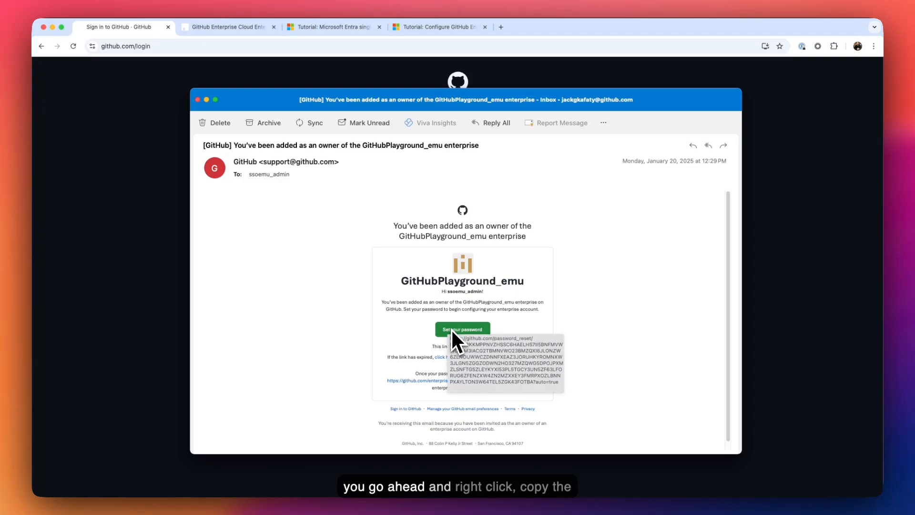
right_click(453, 329)
- Copy the password-setup link, then sign in to GitHub with the admin account's password
left_click(472, 336)
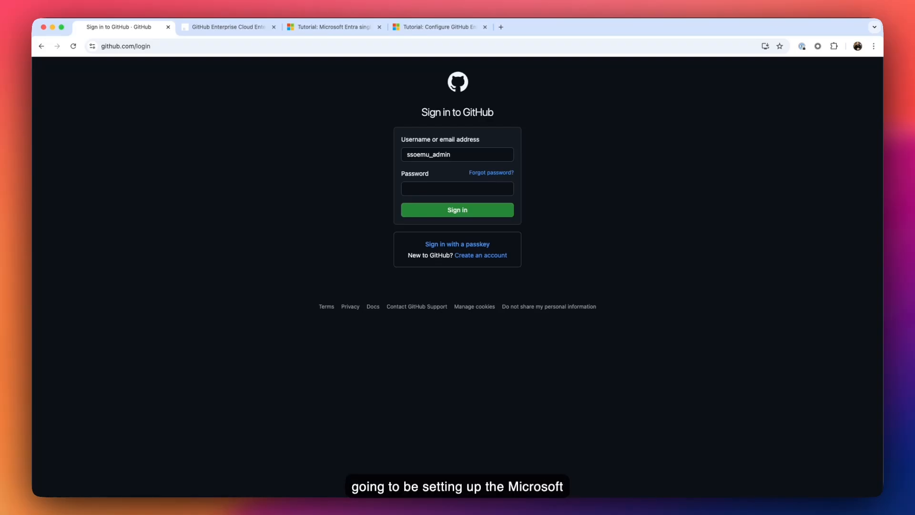
left_click(444, 186)
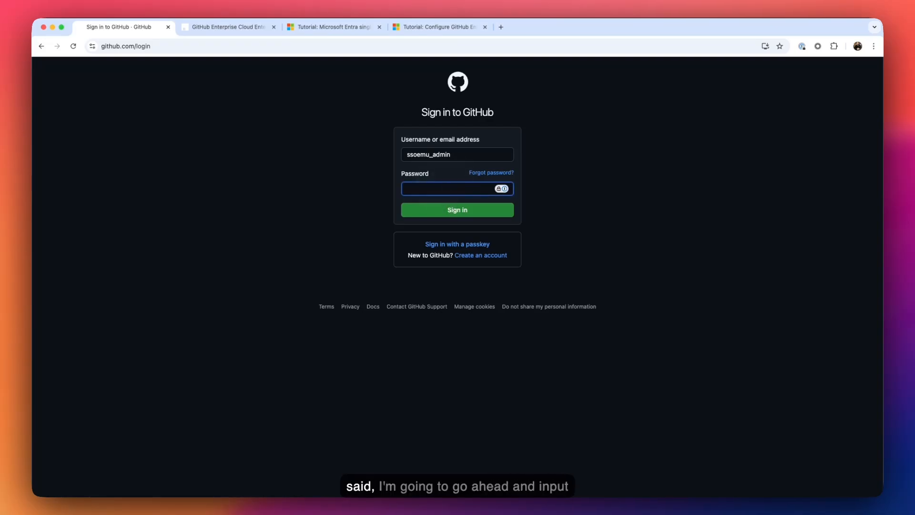
type("•••••••••")
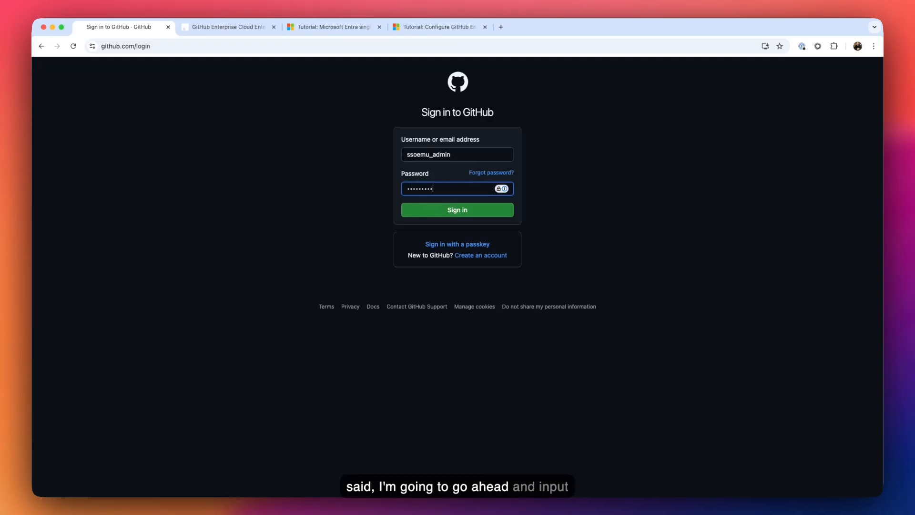
type("••••")
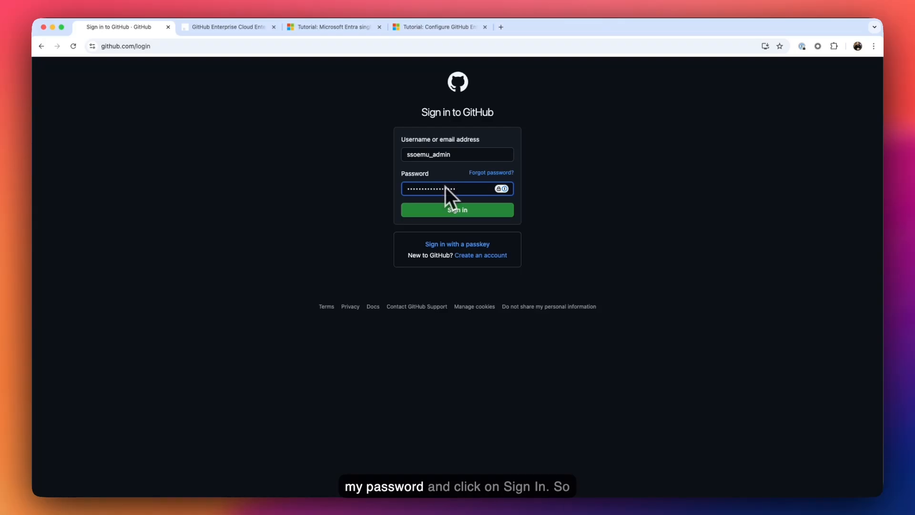
left_click(457, 211)
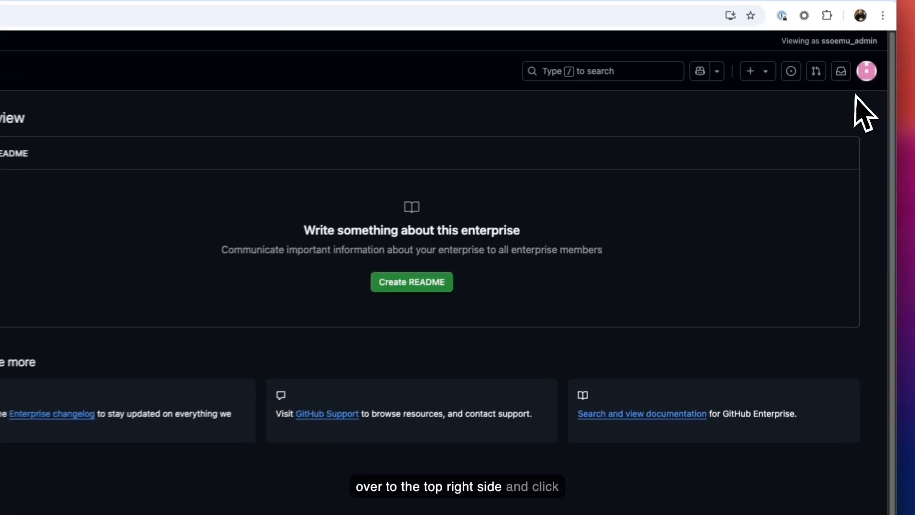
- Open Developer settings from the avatar menu's Settings sidebar
left_click(862, 86)
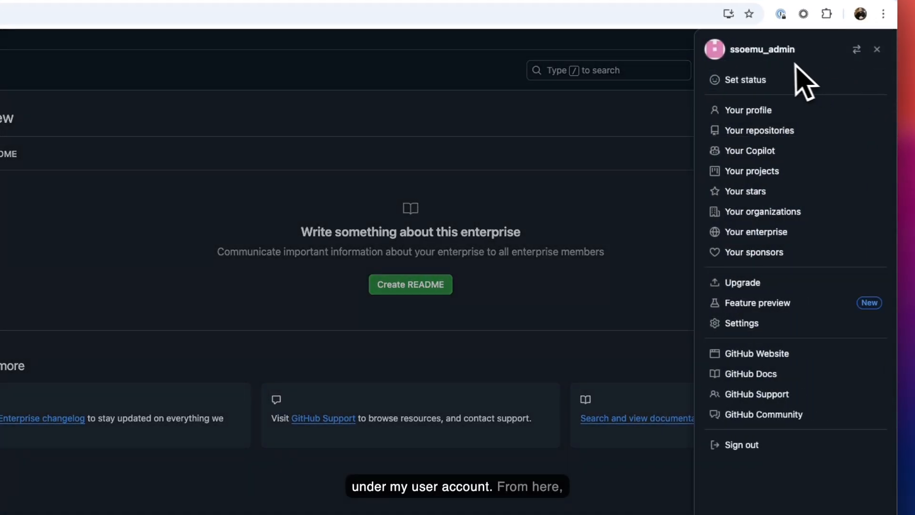
left_click(748, 328)
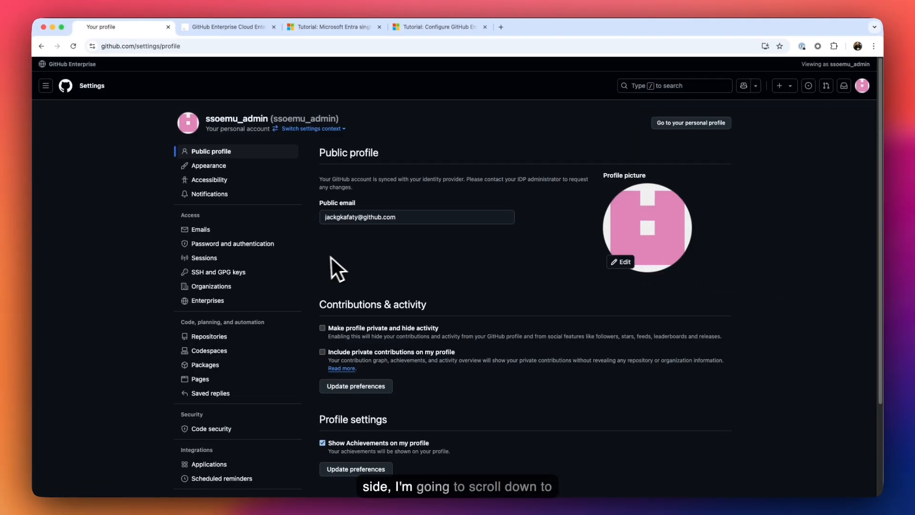
scroll(286, 261, "down", 5)
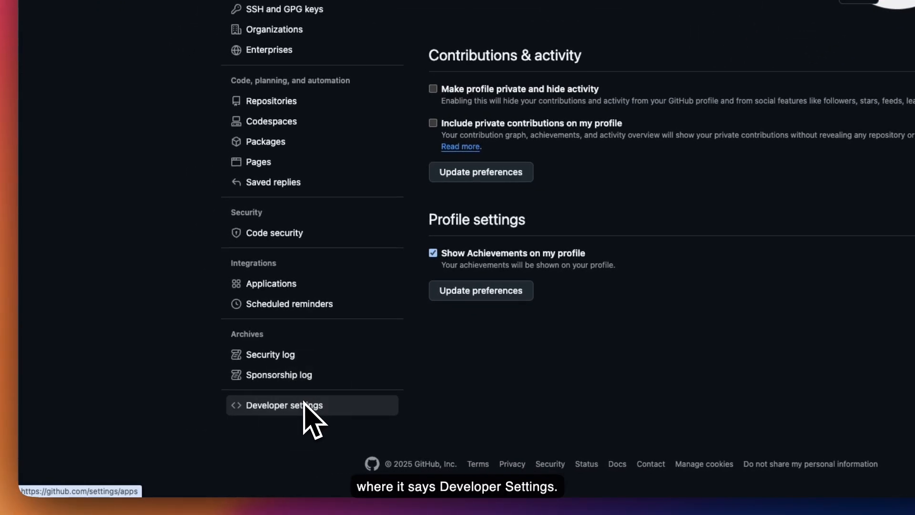
left_click(305, 405)
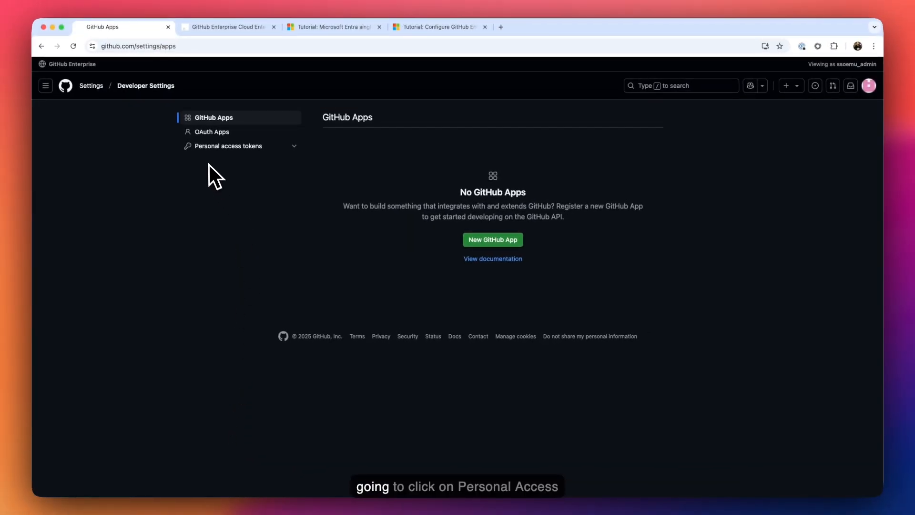
- Open the new token form via Personal access tokens > Tokens (classic) > Generate new token (classic)
left_click(247, 147)
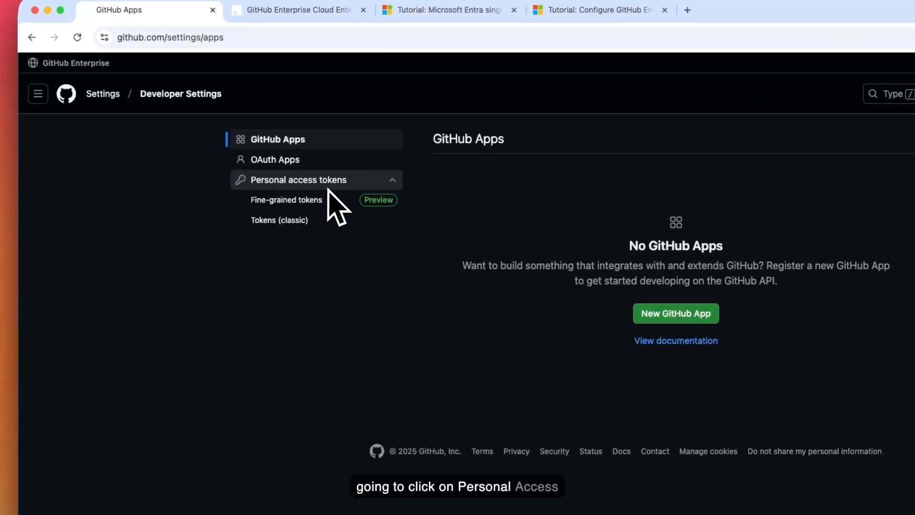
left_click(290, 221)
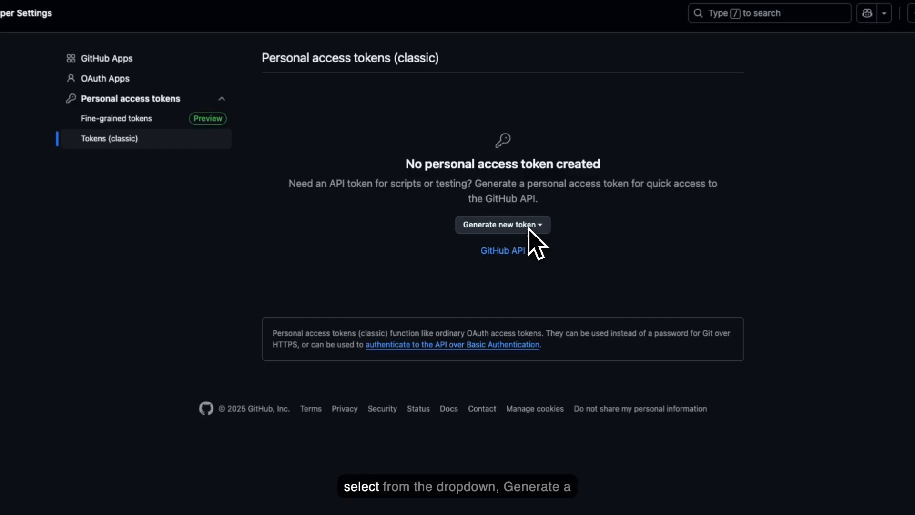
left_click(529, 227)
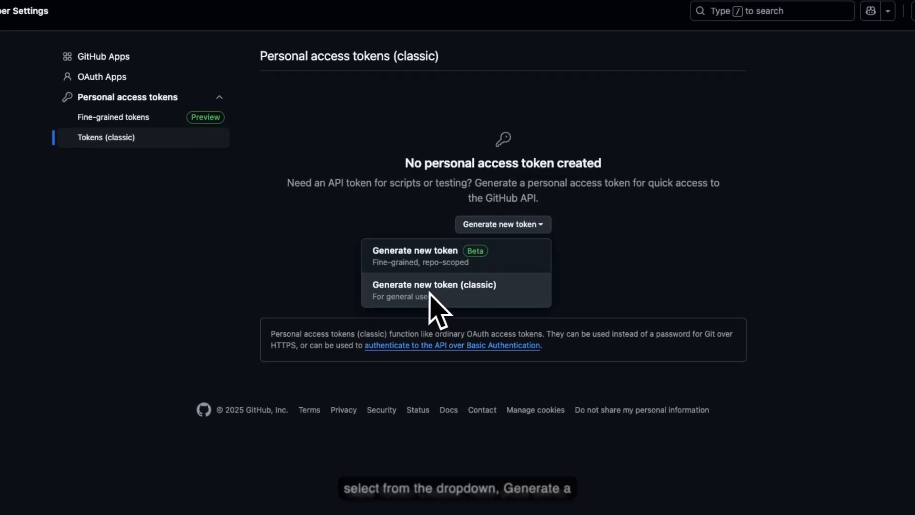
left_click(475, 292)
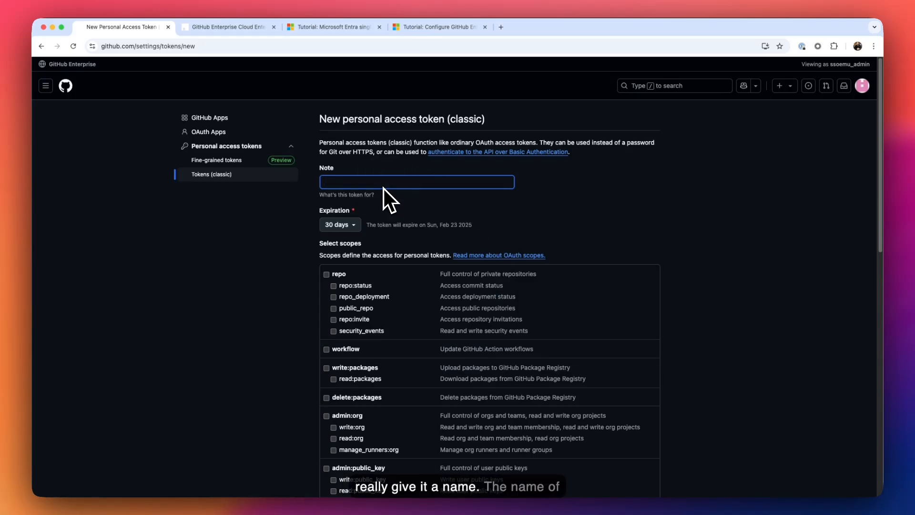
- Enter MicrosoftEntraID_SCIM as the token note and keep the 30-day expiration
type(",icroso")
key("BackSpace")
key("BackSpace")
key("BackSpace")
key("BackSpace")
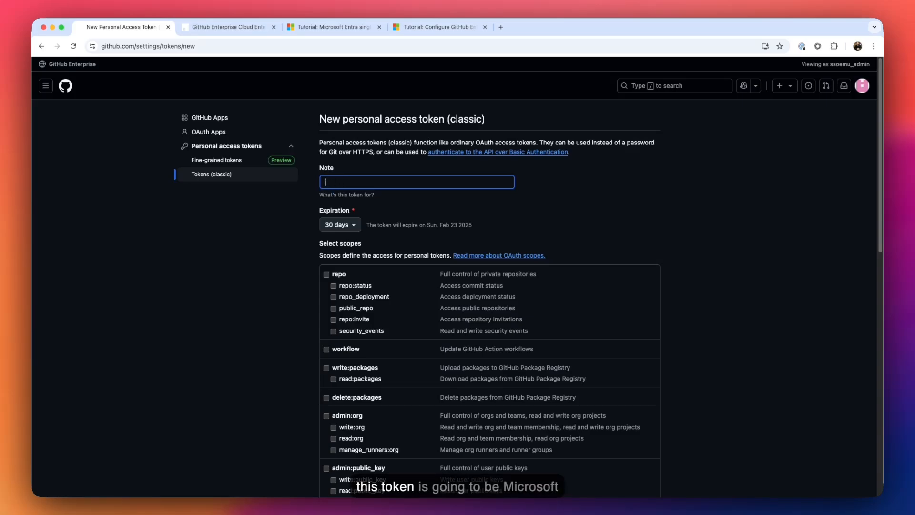
type("Mic")
key("BackSpace")
key("BackSpace")
key("BackSpace")
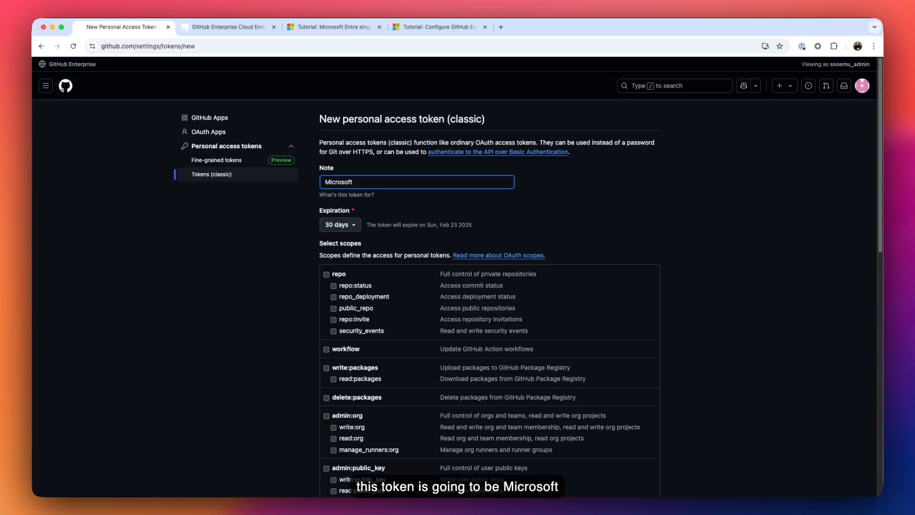
type("EntraID")
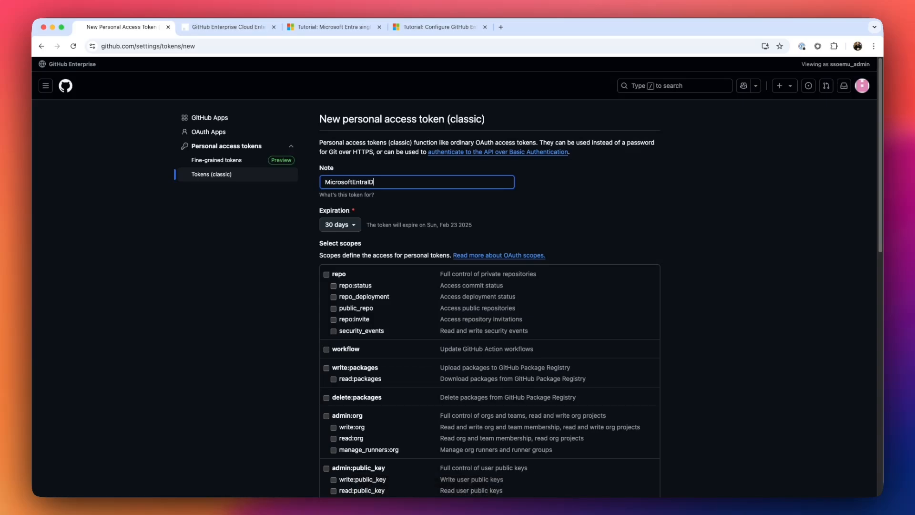
type("_SCIM")
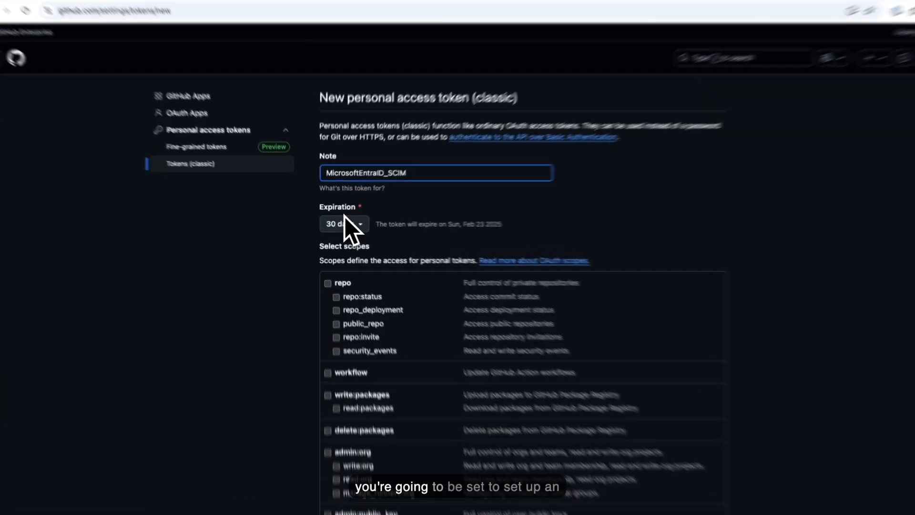
left_click(344, 216)
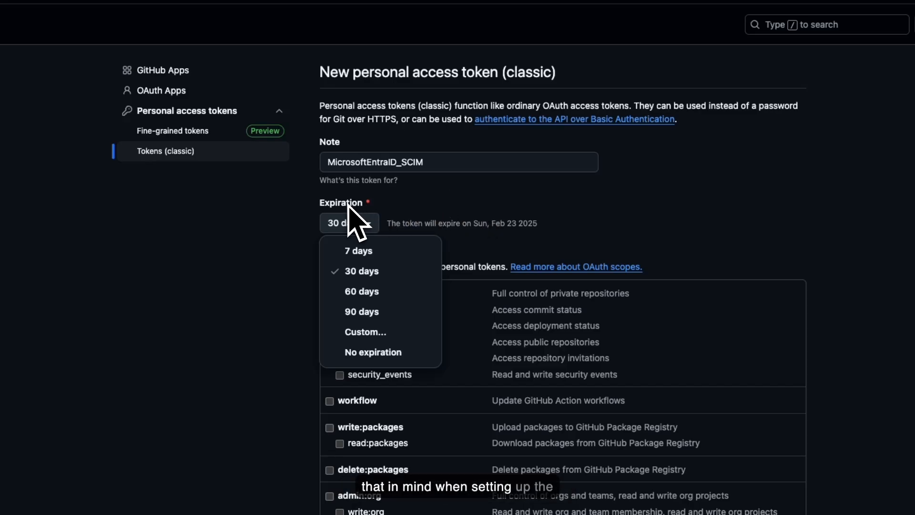
left_click(432, 209)
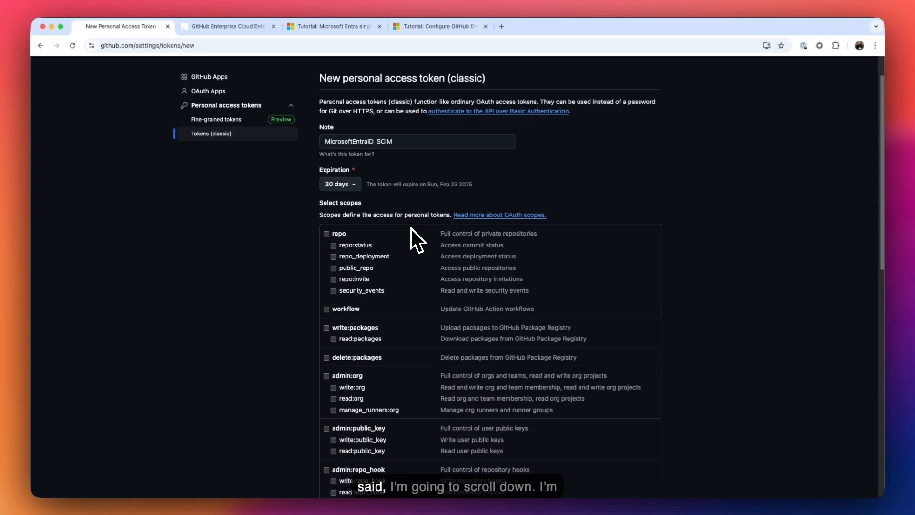
- Tick the admin:enterprise scope and generate the classic token
scroll(413, 239, "down", 5)
scroll(417, 265, "down", 3)
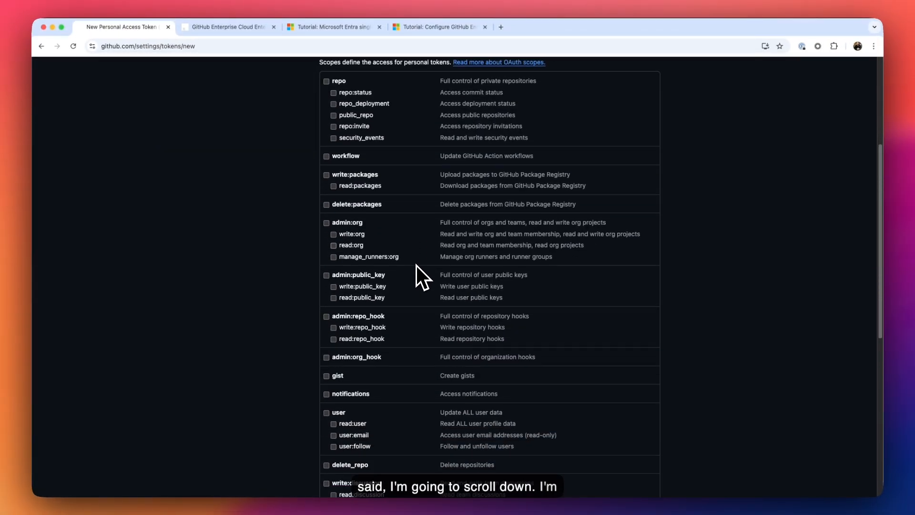
scroll(418, 268, "down", 1)
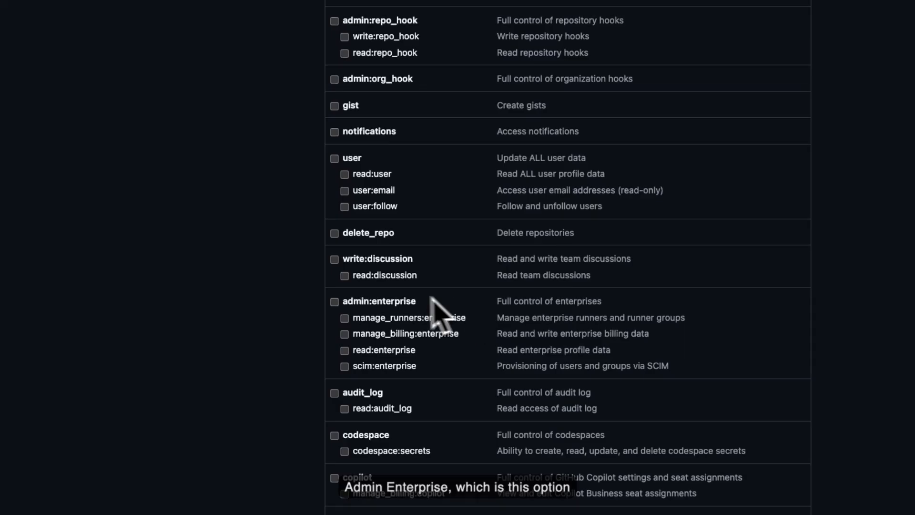
left_click(335, 303)
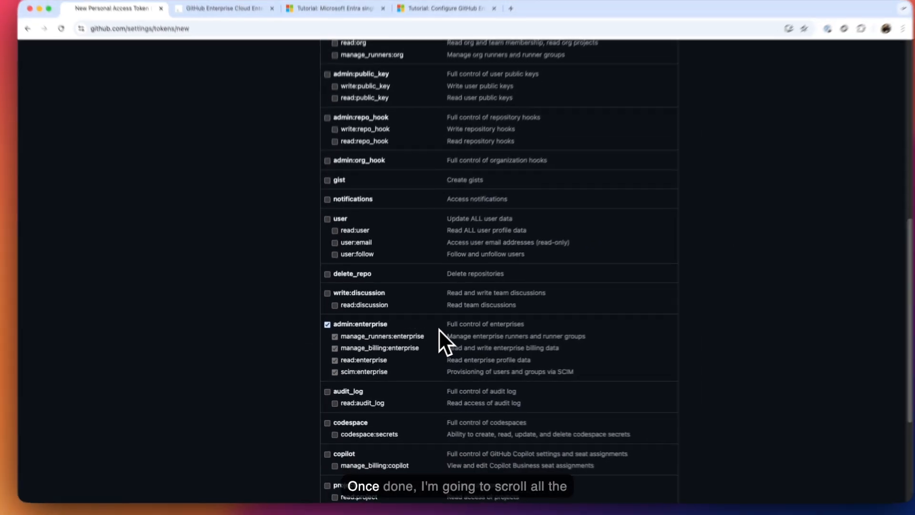
scroll(433, 333, "down", 5)
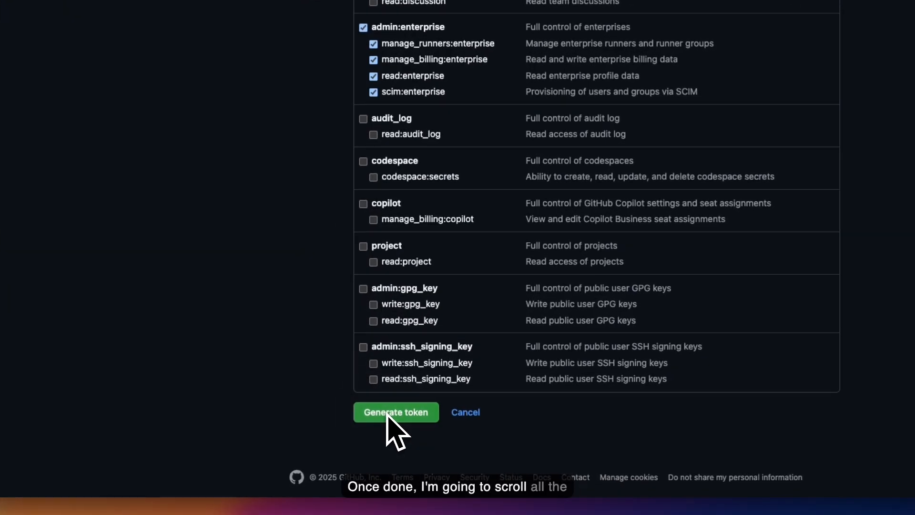
left_click(387, 413)
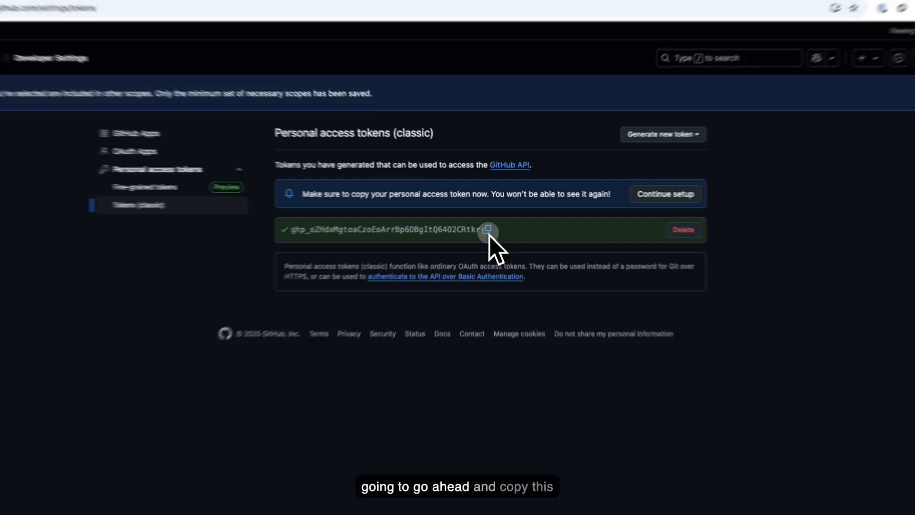
- Copy the new token's value with the copy icon beside it
left_click(490, 221)
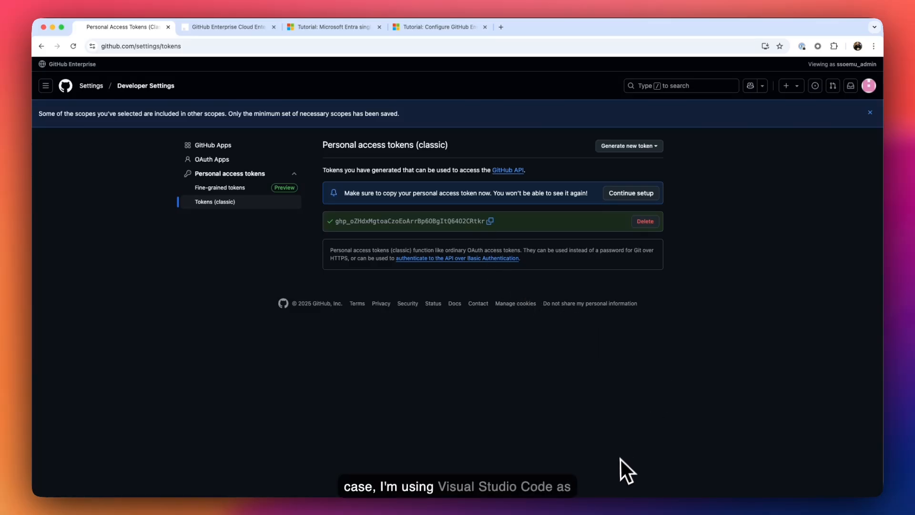
- Create a new plain text file in Visual Studio Code via File > New File
key("super+Tab")
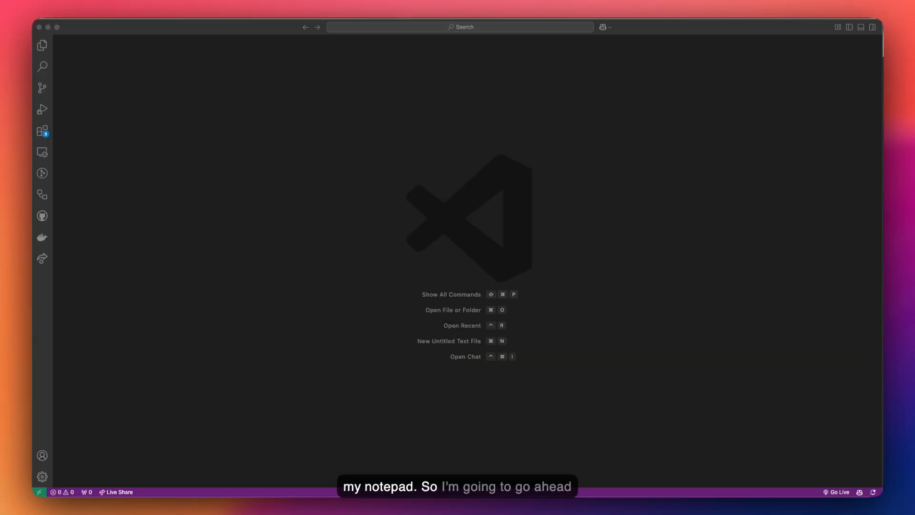
left_click(42, 45)
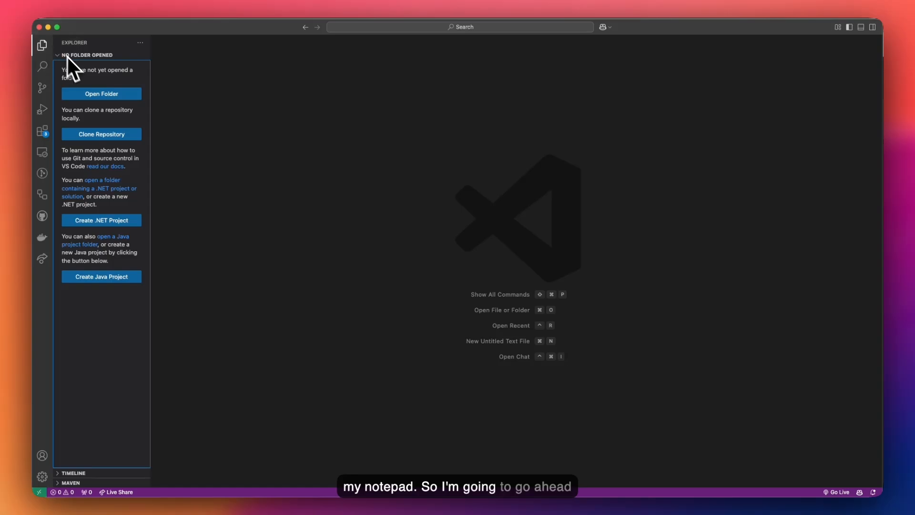
left_click(49, 53)
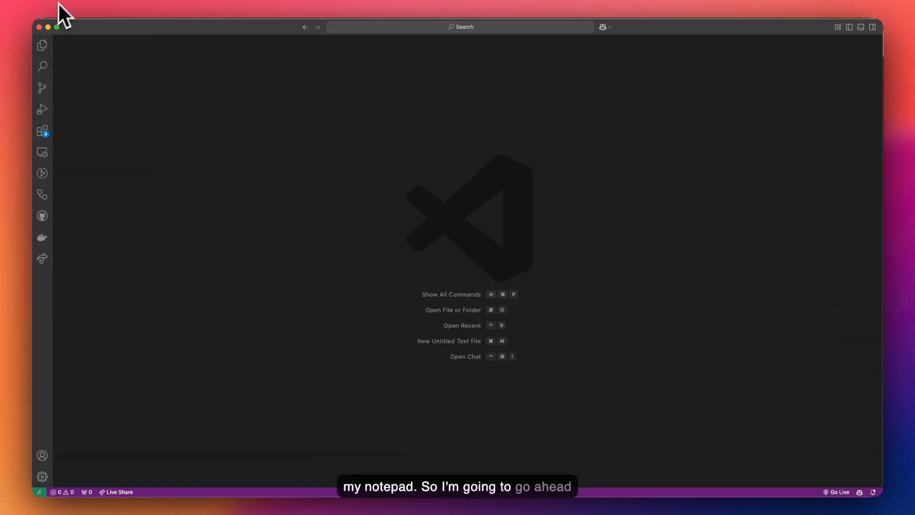
left_click(42, 43)
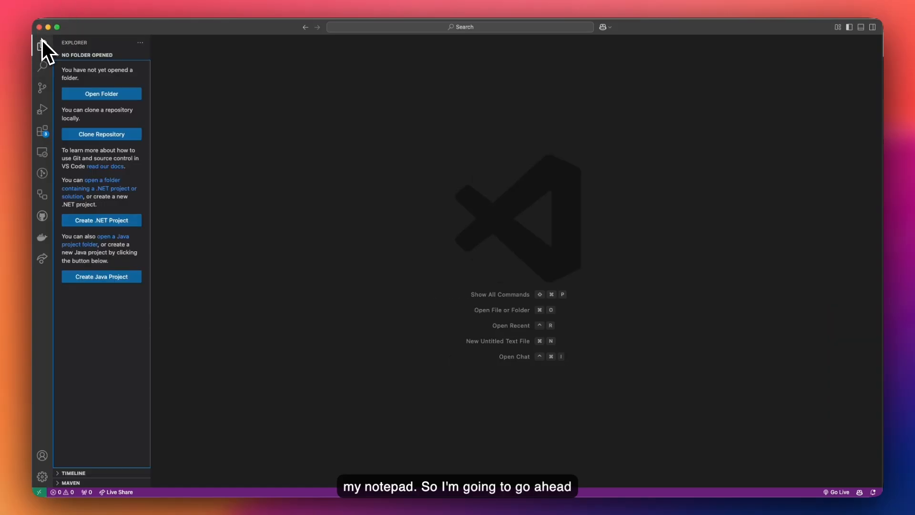
left_click(68, 1)
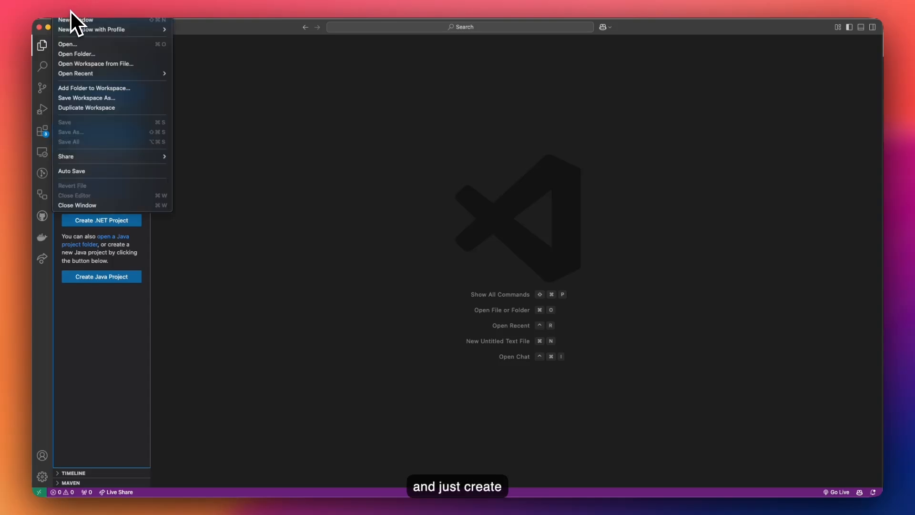
left_click(71, 12)
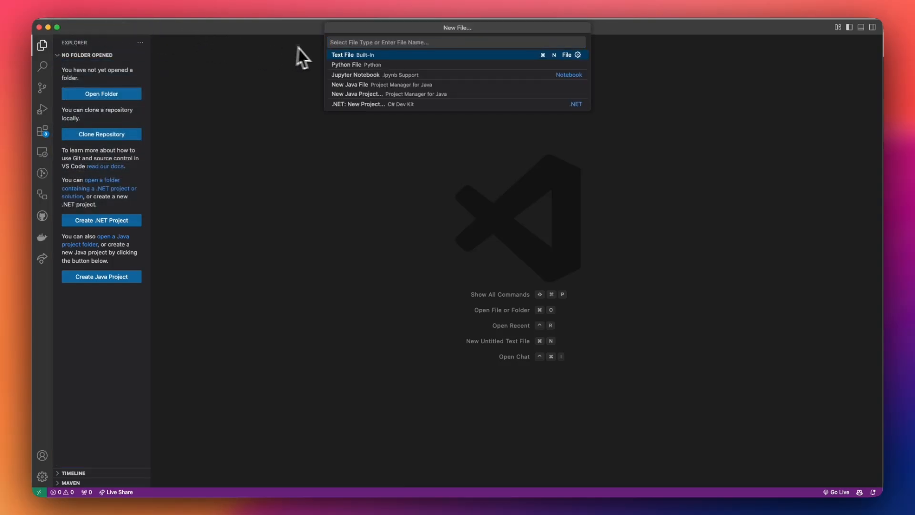
left_click(327, 56)
- Paste the token into the file with blank lines after it, then return to Chrome
key("super+v")
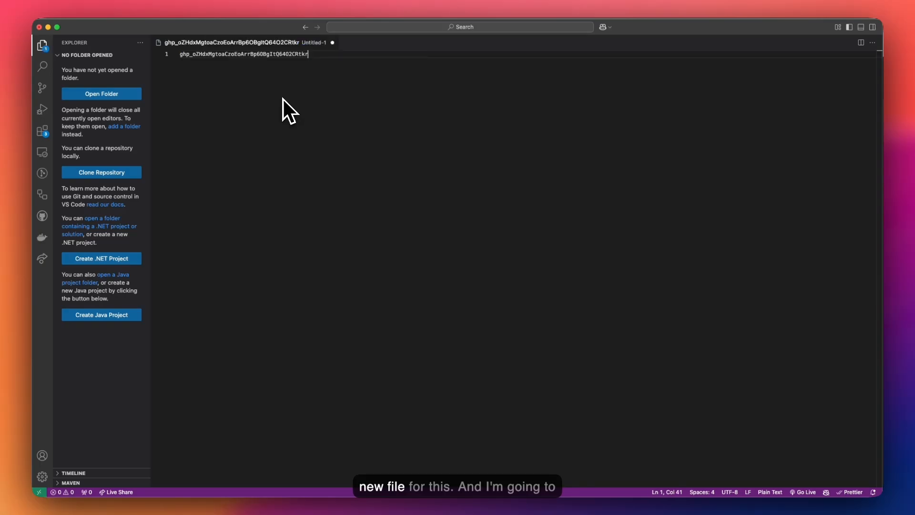
key("Return")
key("Return")
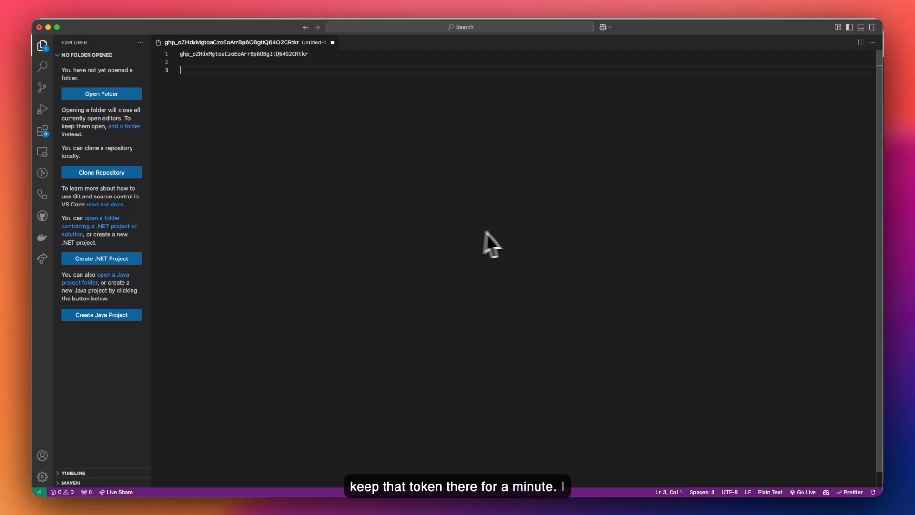
left_click(696, 511)
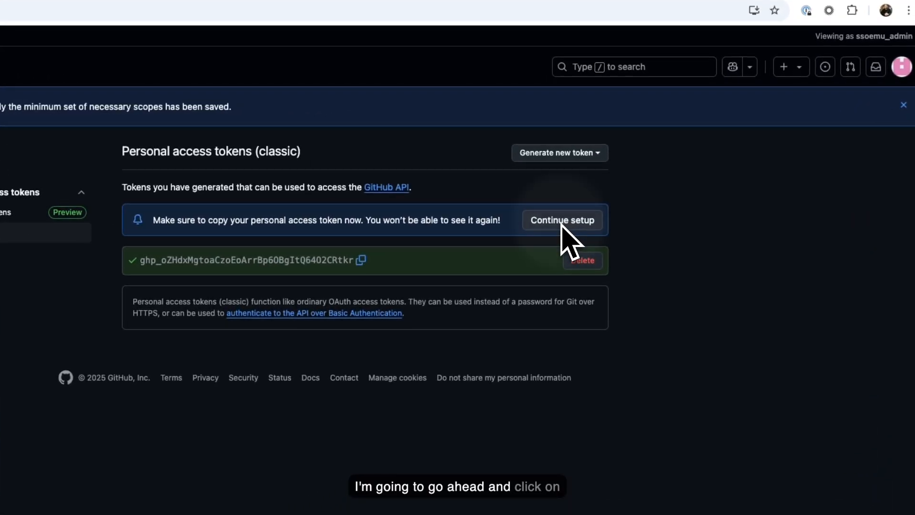
- Continue the enterprise setup and open Identity provider's single sign-on page
left_click(567, 223)
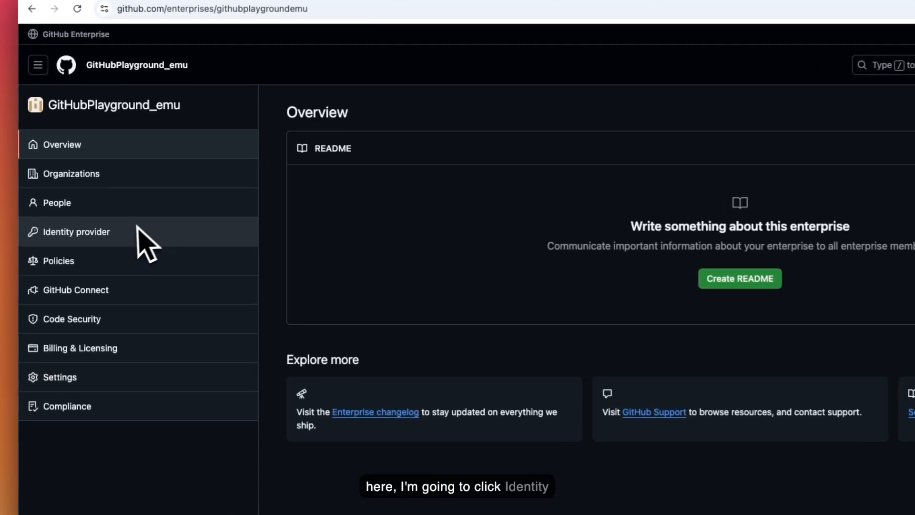
left_click(116, 231)
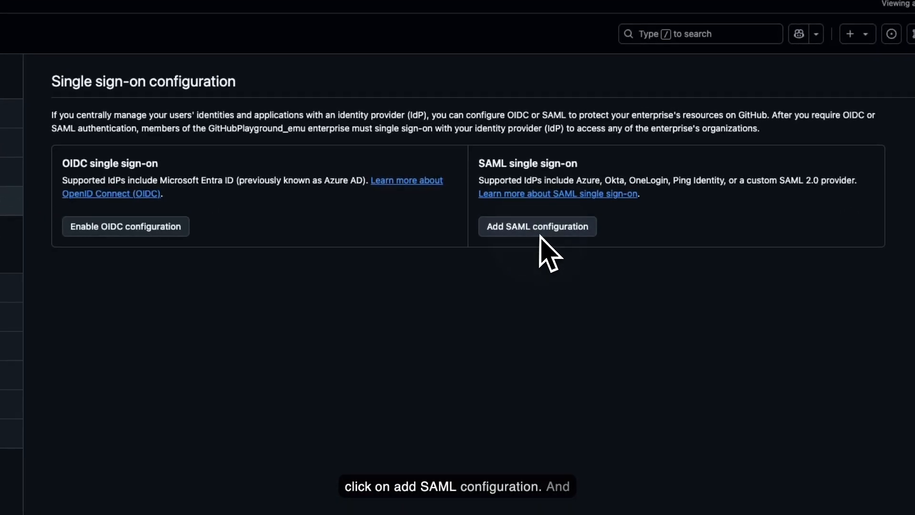
- Add a SAML configuration to reach the blank SAML form, then switch to the Azure portal
left_click(560, 223)
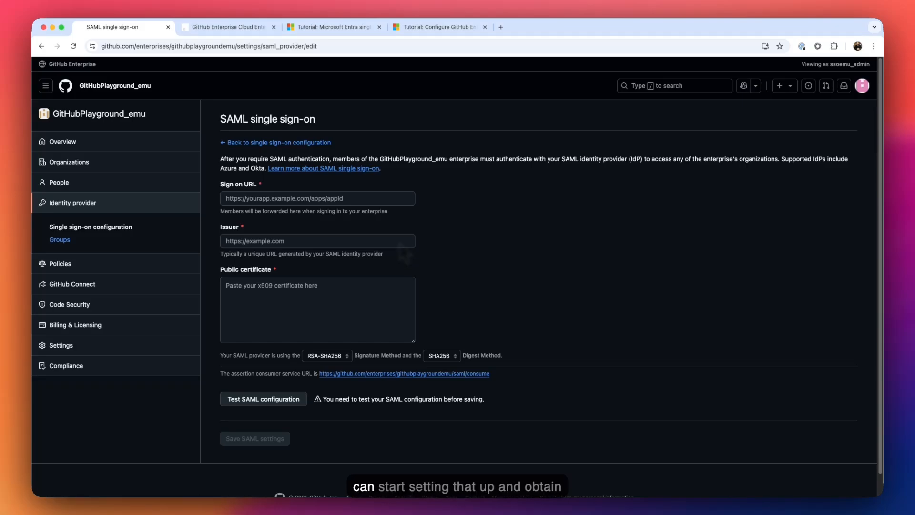
left_click(466, 234)
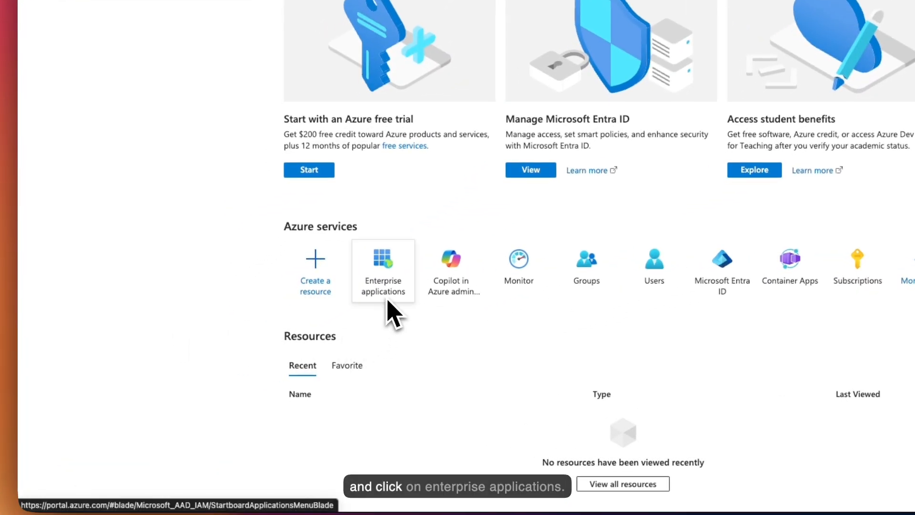
- Start a new enterprise application and search the Entra Gallery for 'github', listing 13 apps
left_click(290, 342)
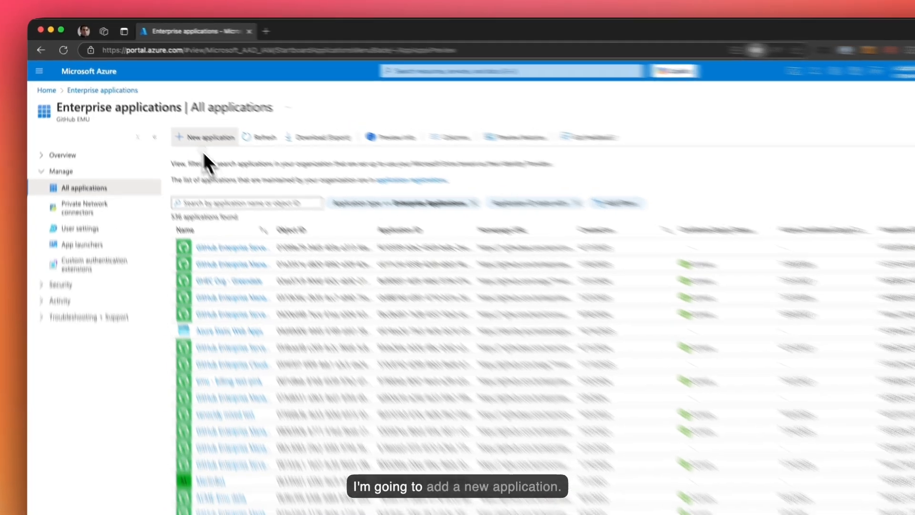
left_click(188, 123)
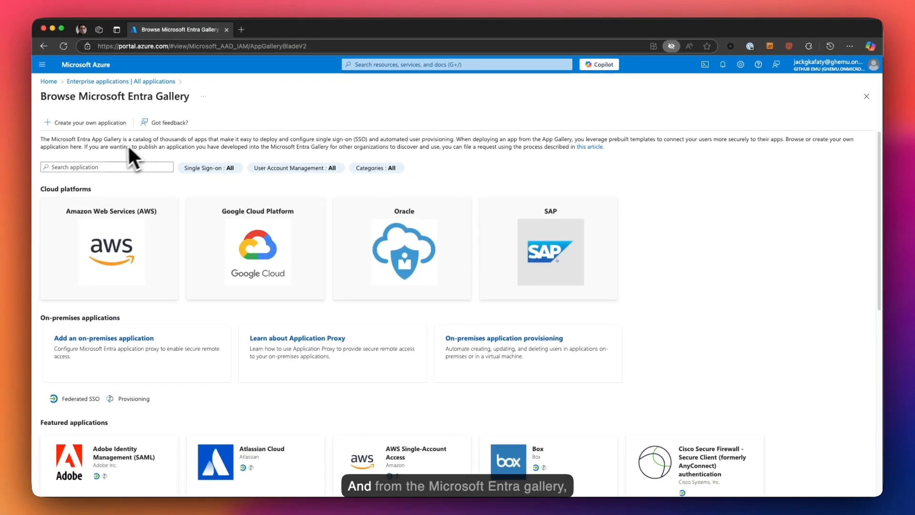
left_click(87, 169)
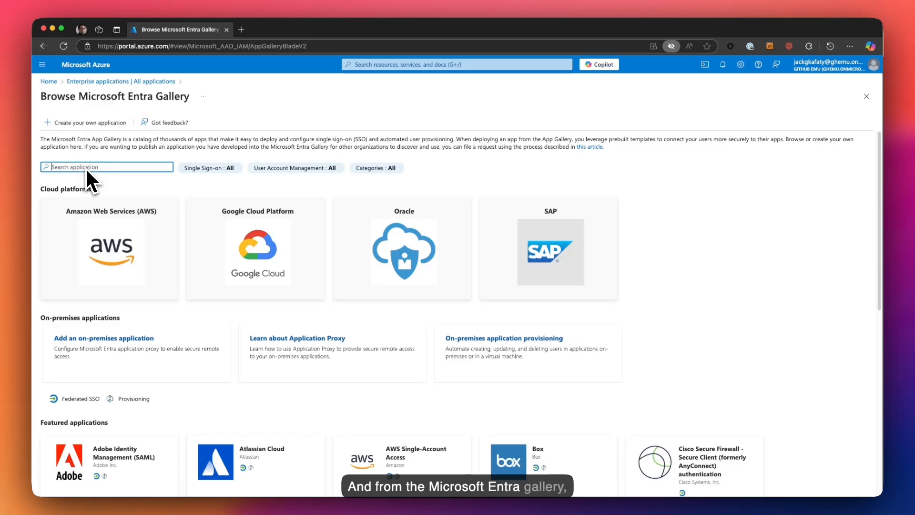
type("github")
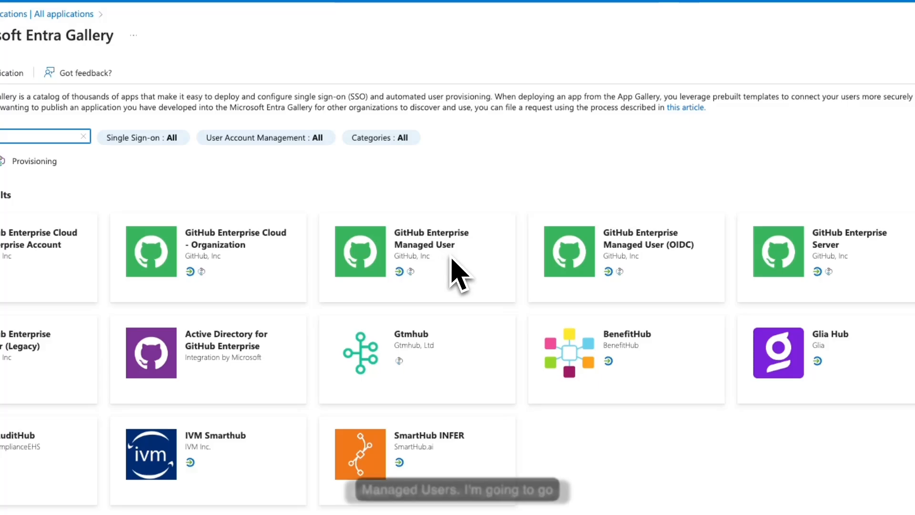
- Choose the GitHub Enterprise Managed User gallery app, append ' -' to its name, and return to GitHub
left_click(428, 255)
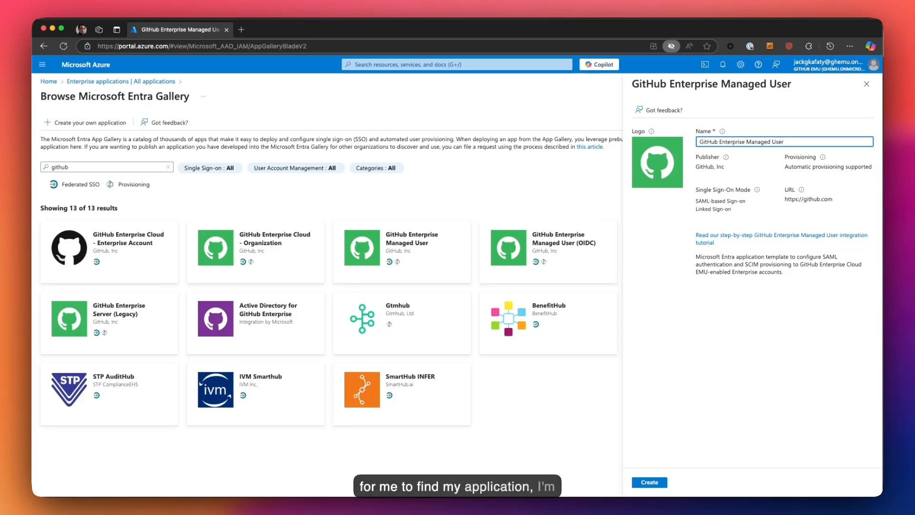
type("-")
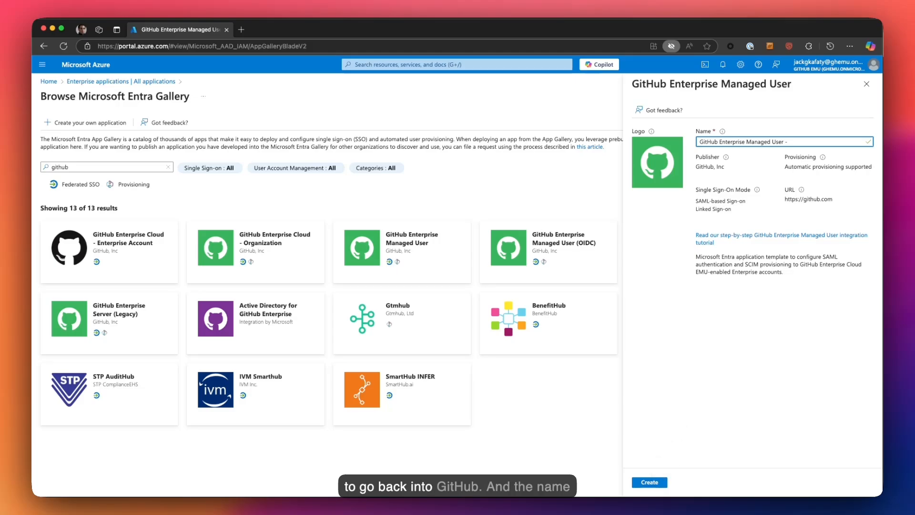
key("super+Tab")
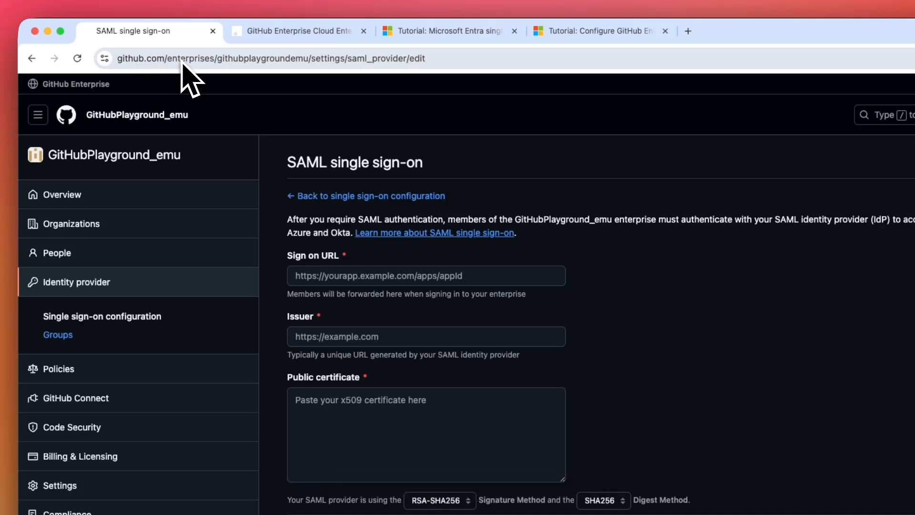
- Select the enterprise name githubplaygroundemu in GitHub's address bar to copy into the Azure app name
double_click(293, 60)
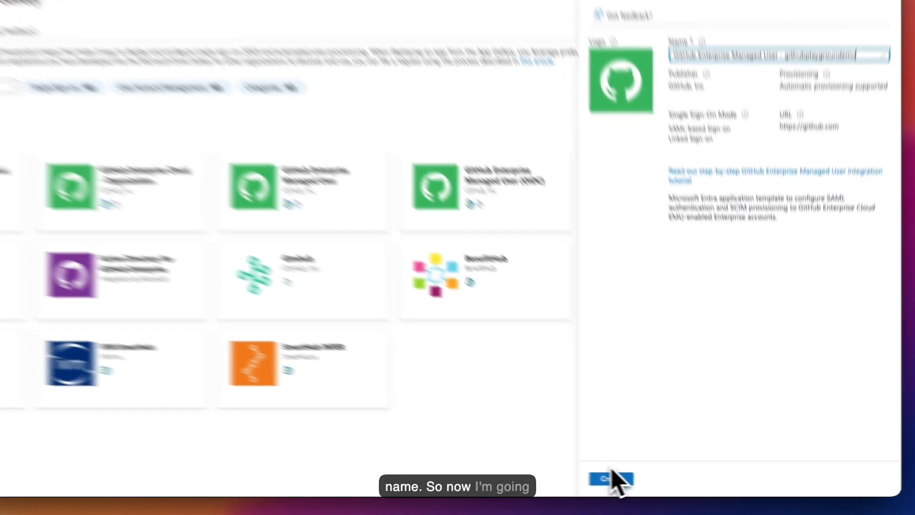
- Create the GitHub Enterprise Managed User - githubplaygroundemu app, pick SAML sign-on, and view its Users and groups
left_click(650, 482)
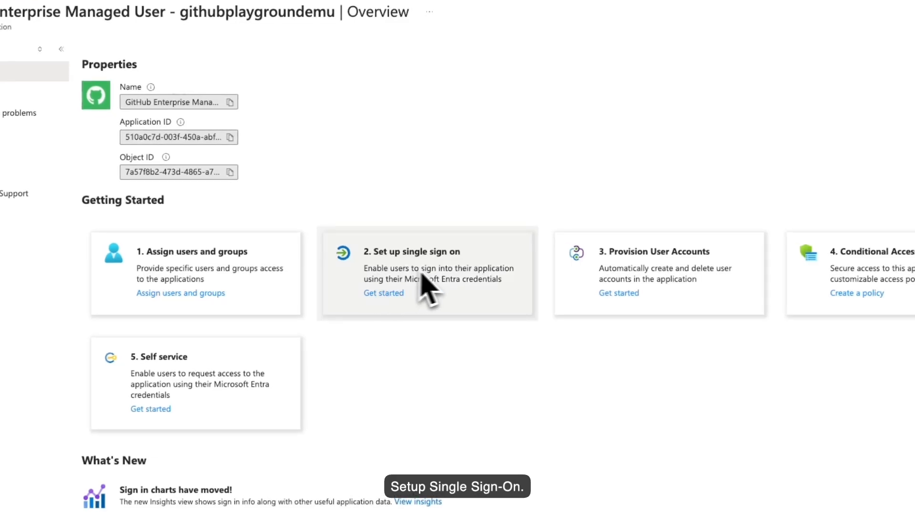
left_click(385, 289)
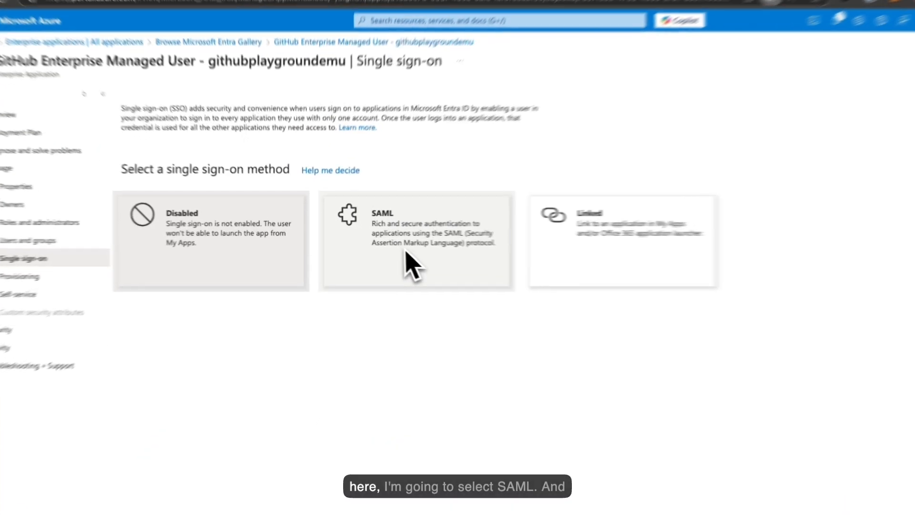
left_click(404, 247)
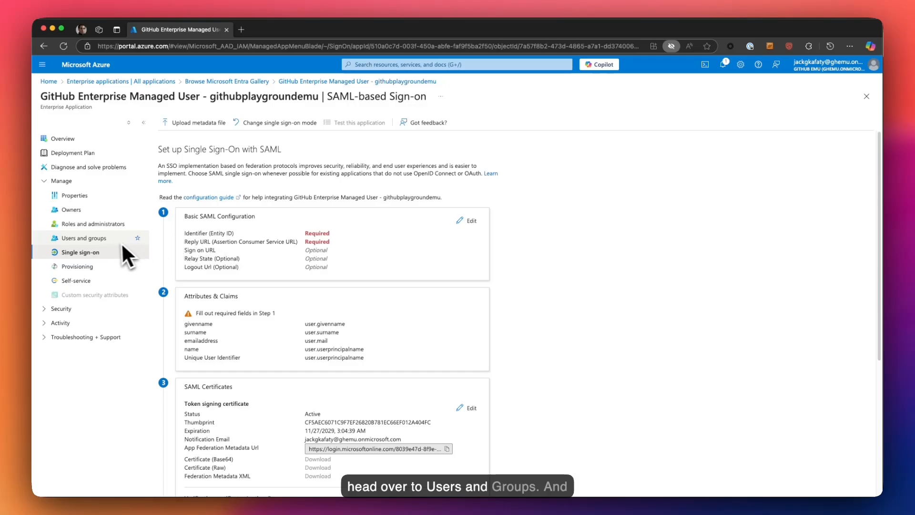
left_click(102, 243)
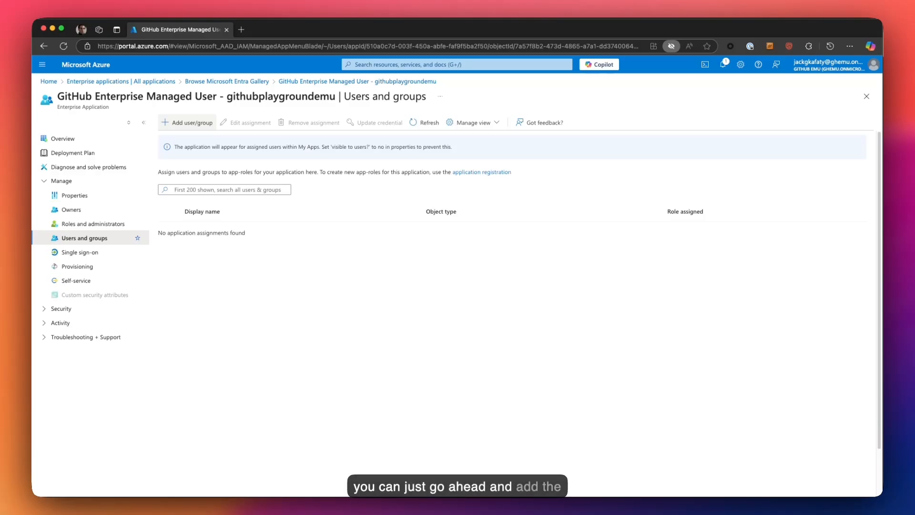
- Start a new assignment and select the searched user account for it
left_click(178, 125)
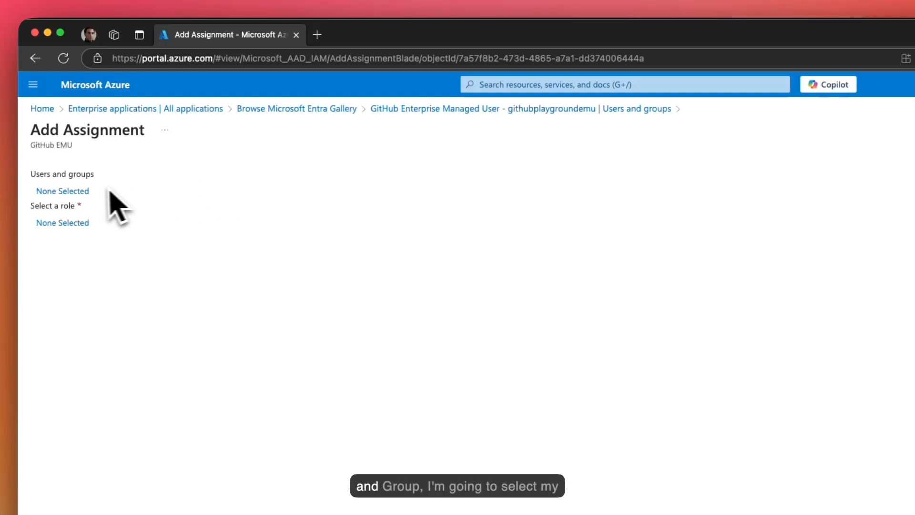
left_click(61, 191)
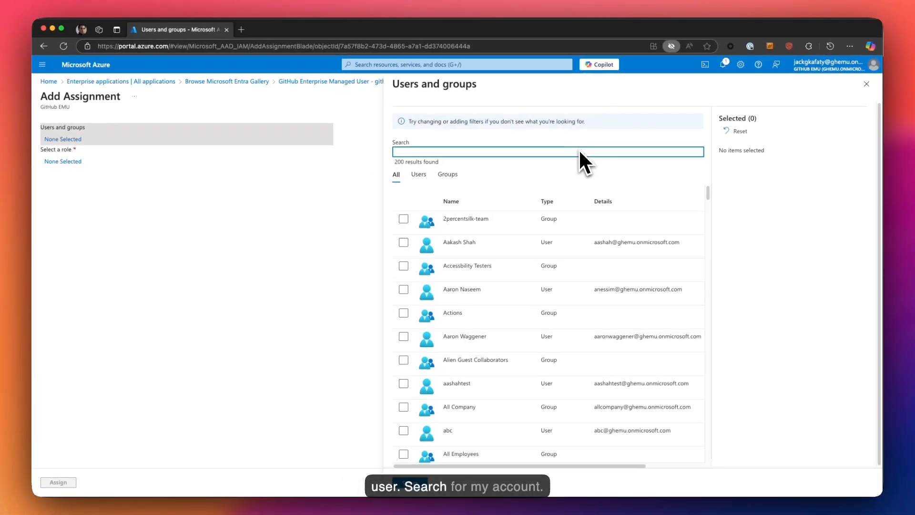
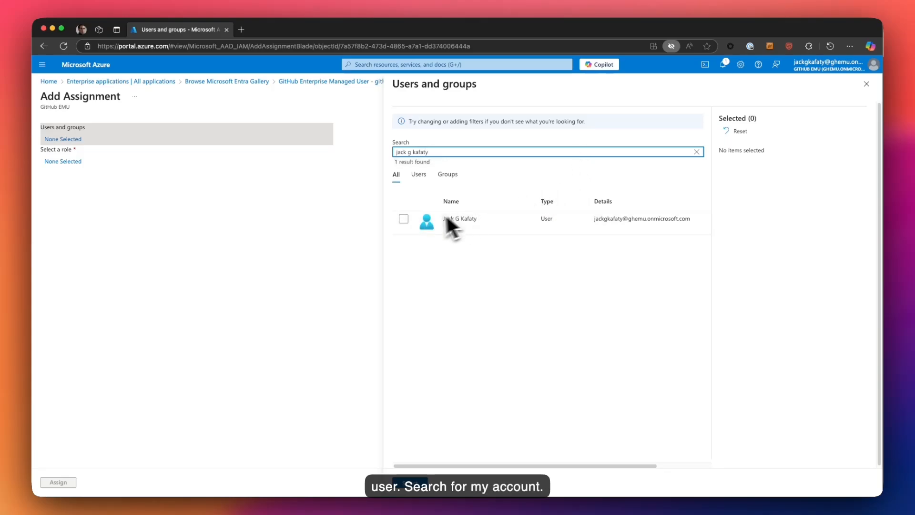
left_click(404, 218)
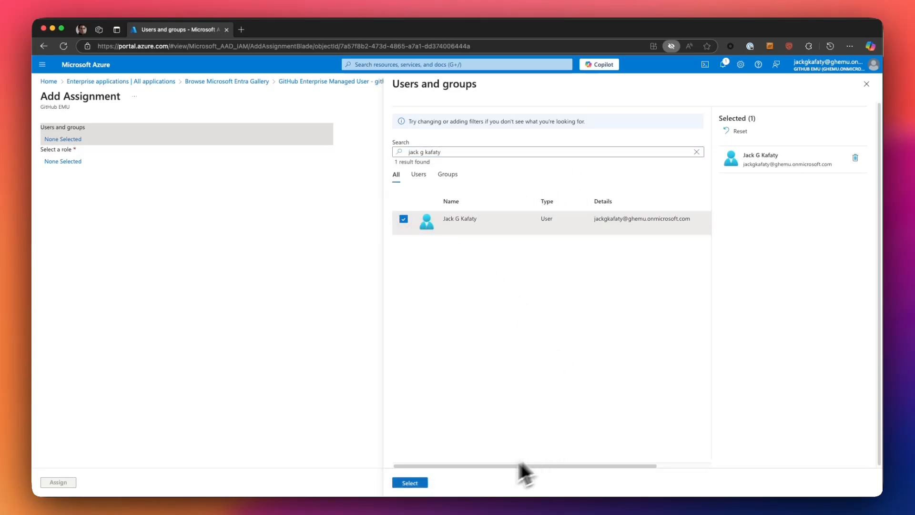
left_click(410, 483)
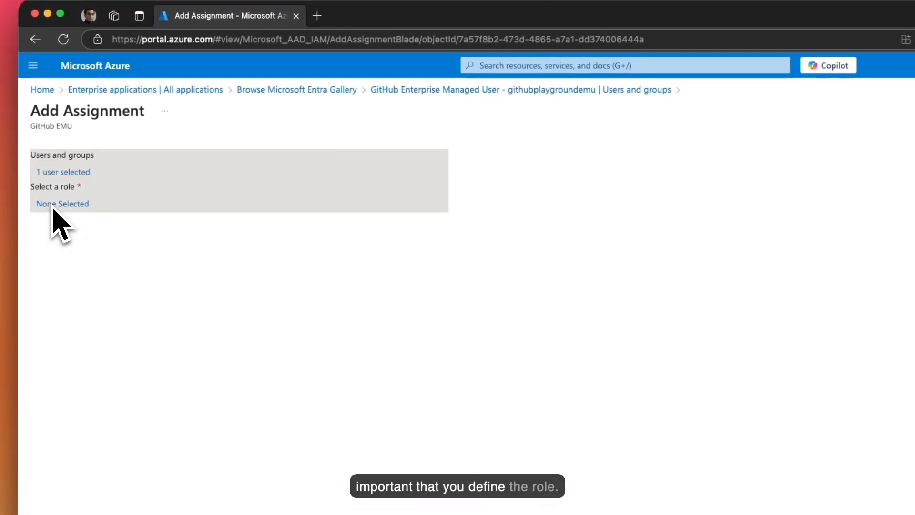
- Choose the Enterprise Owner role for the assignment
left_click(53, 208)
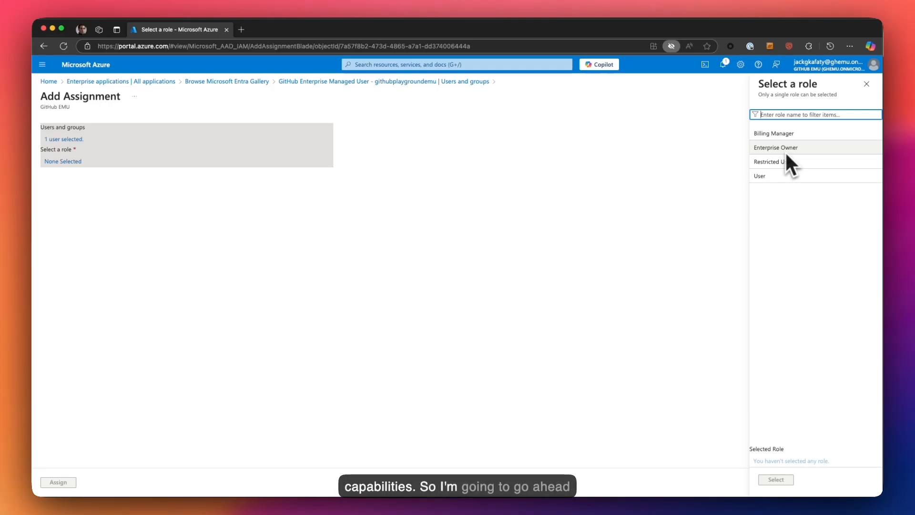
left_click(784, 150)
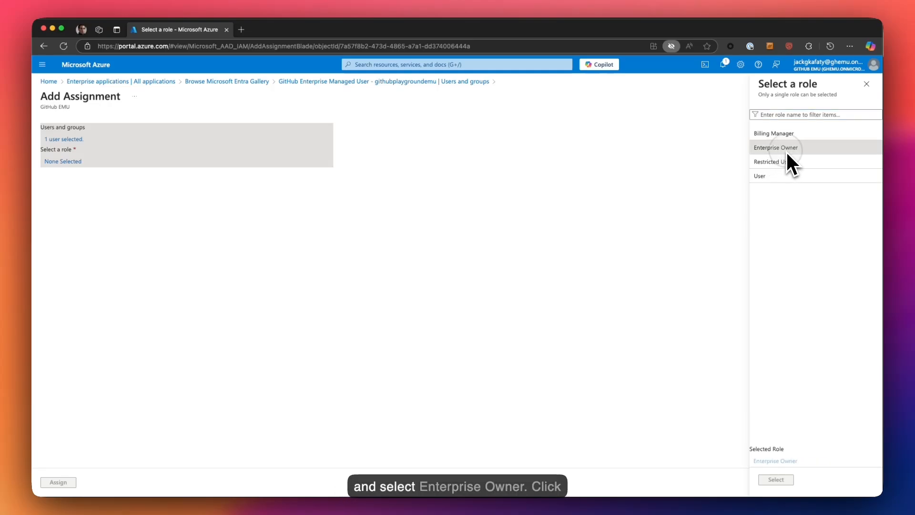
left_click(775, 480)
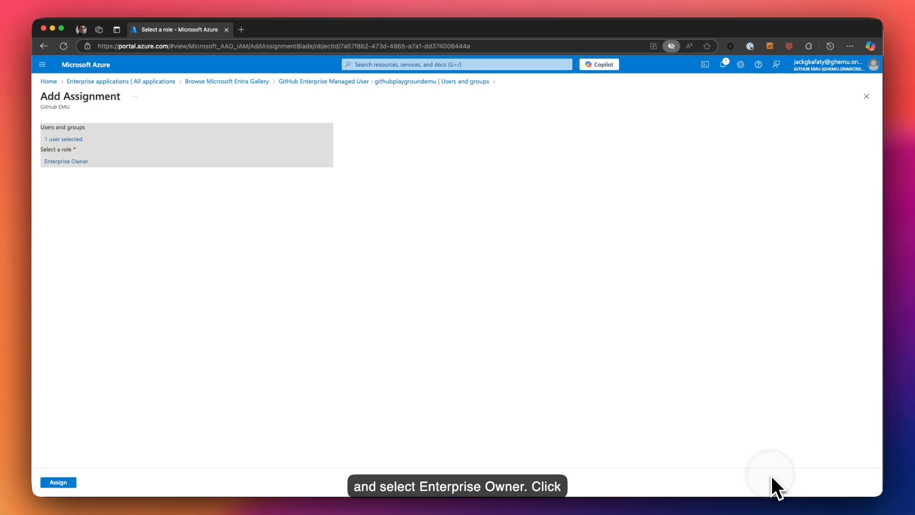
- Assign the user as Enterprise Owner, choose SAML single sign-on, and edit Basic SAML Configuration
left_click(59, 482)
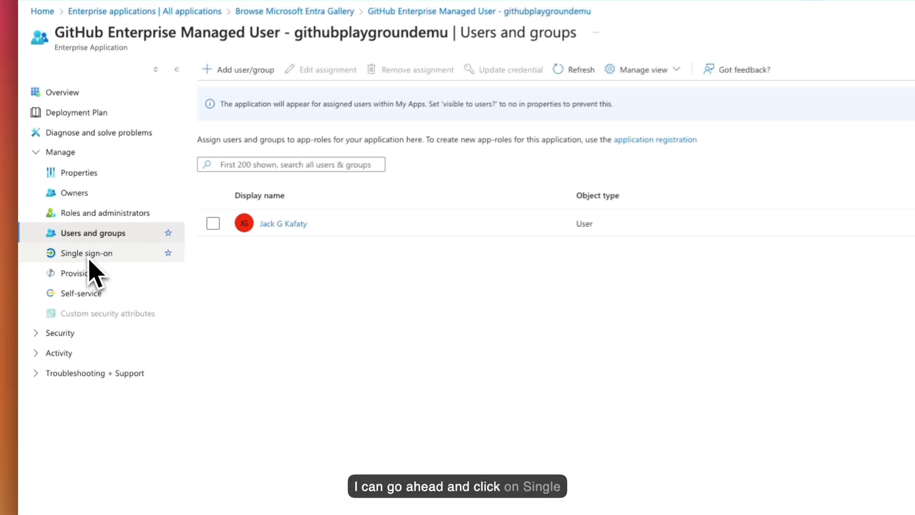
left_click(96, 255)
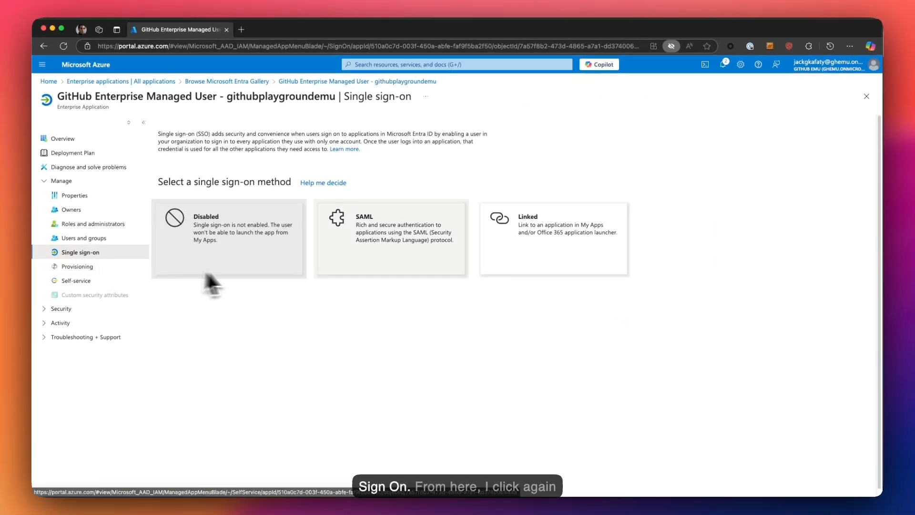
left_click(327, 265)
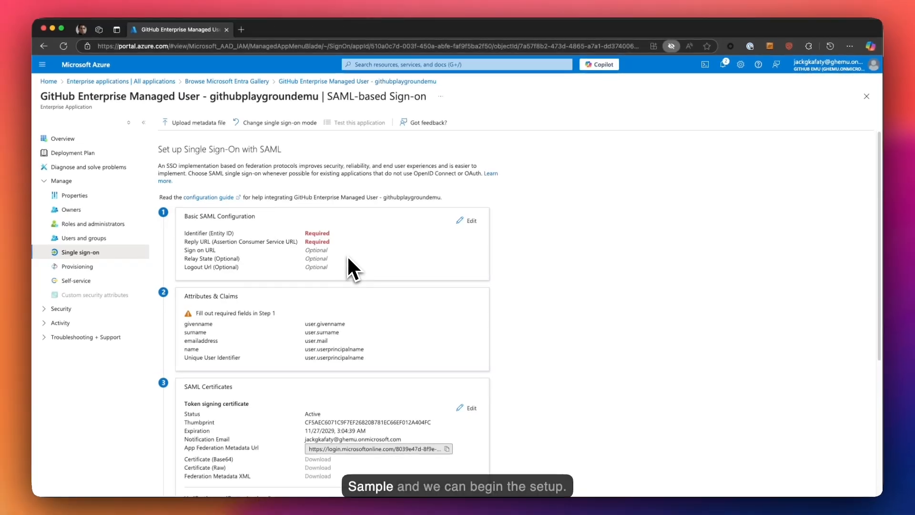
scroll(355, 259, "down", 1)
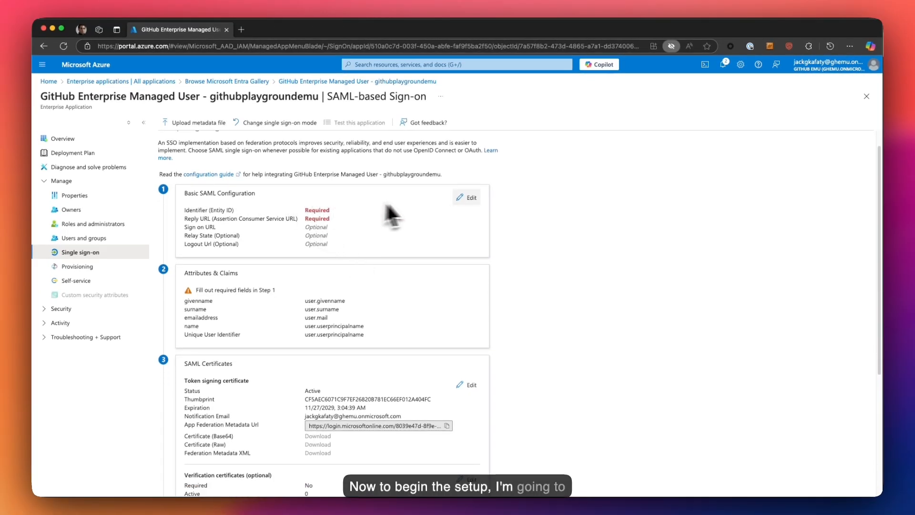
left_click(470, 197)
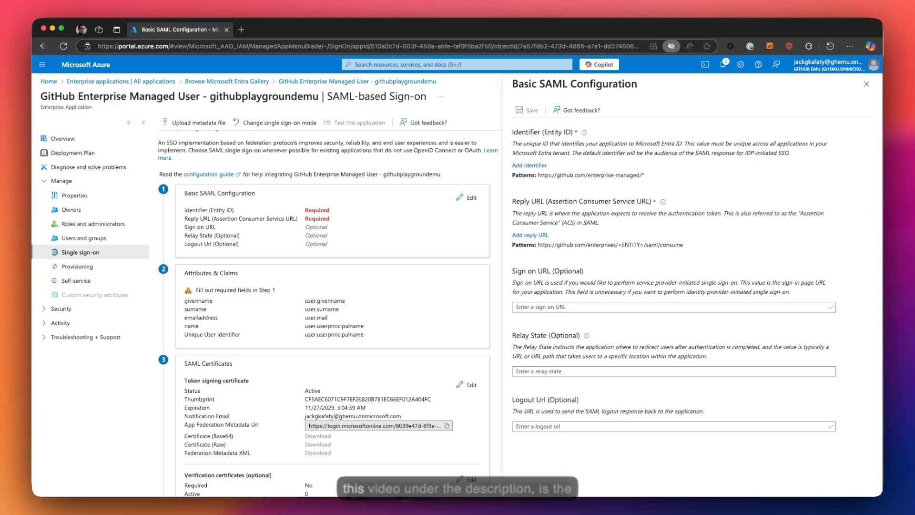
- Review the Entra SSO and GitHub provisioning tutorials in Chrome, then return to Azure
key("super+Tab")
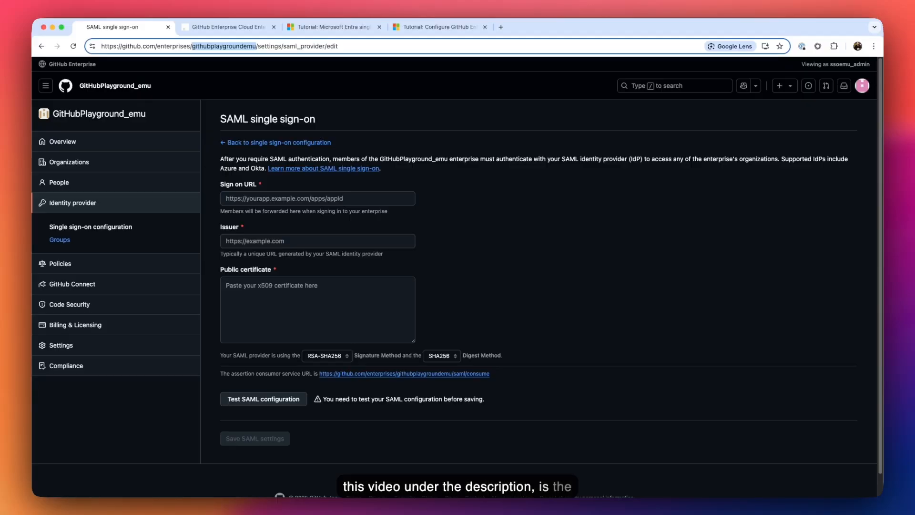
left_click(353, 28)
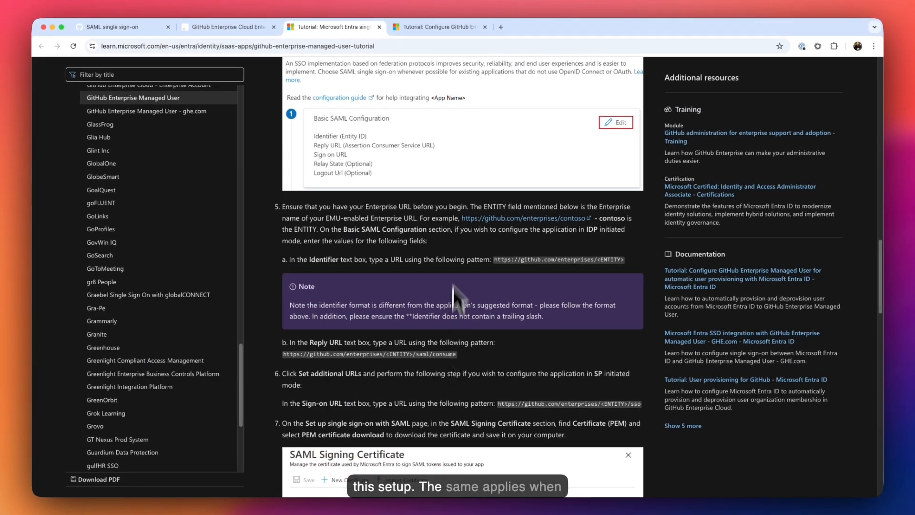
left_click(431, 30)
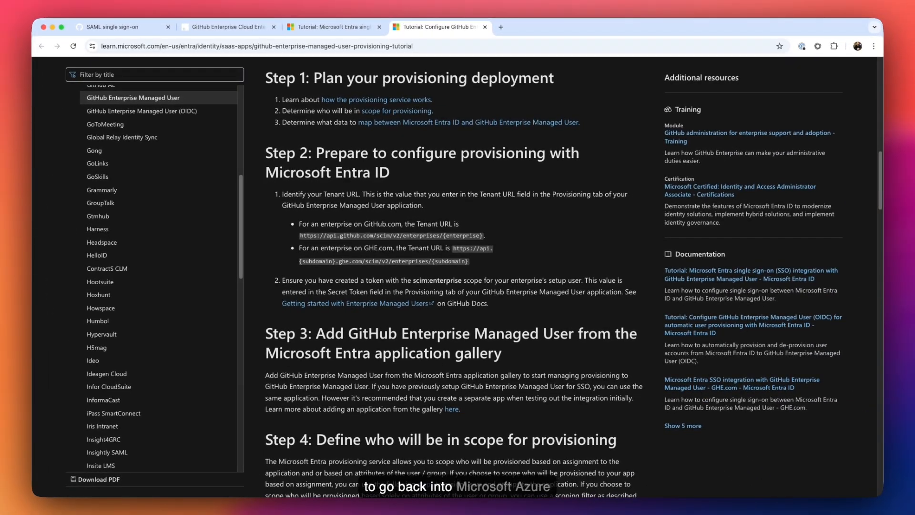
key("super+Tab")
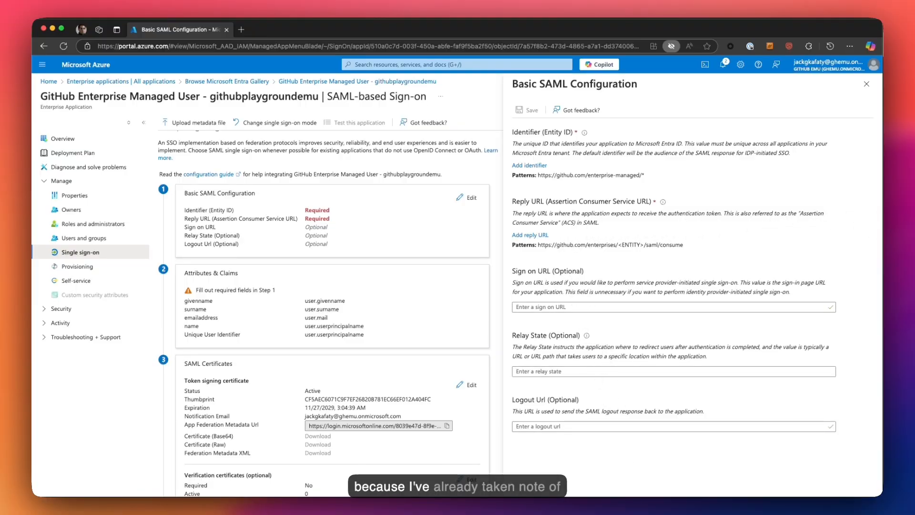
key("super+Tab")
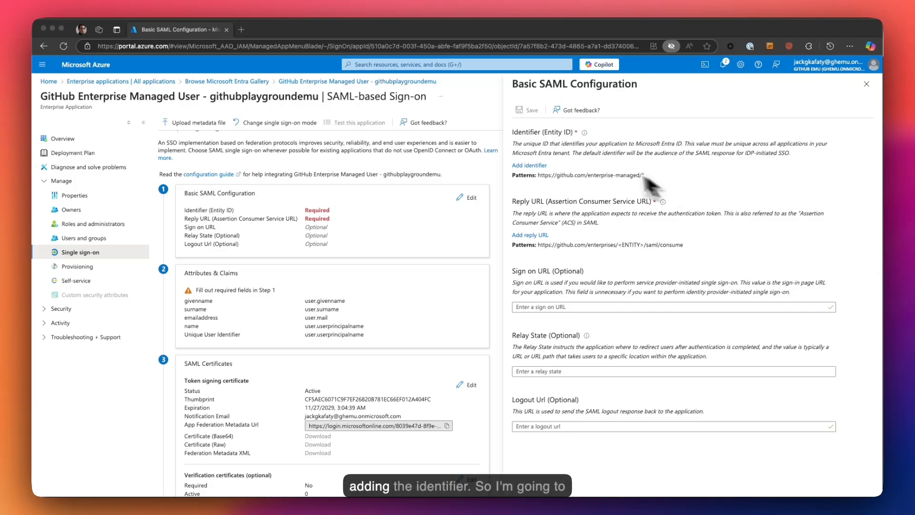
left_click(531, 165)
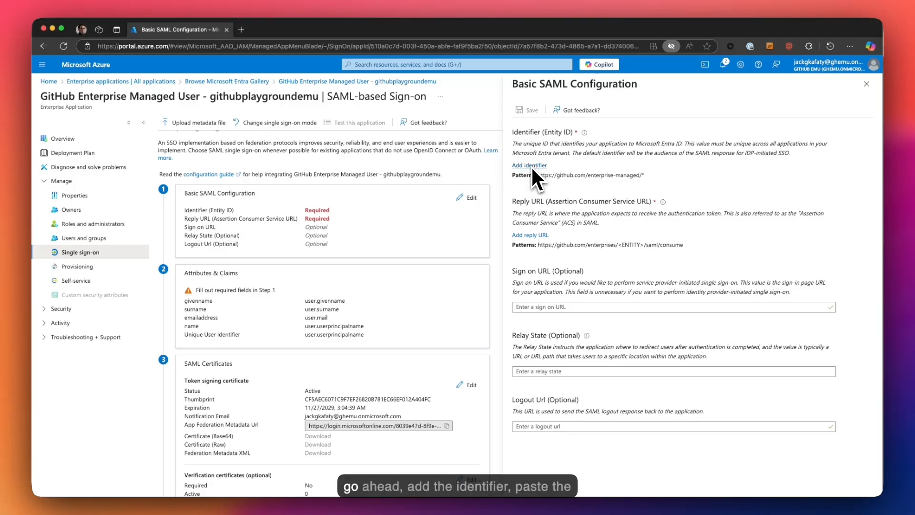
left_click(529, 167)
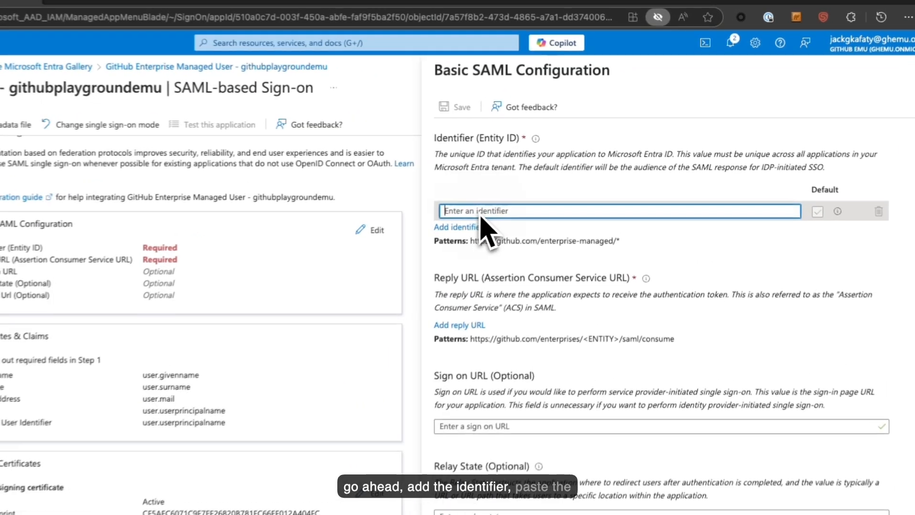
type("https://github.com/enterprises/Your_Enterprise_Name")
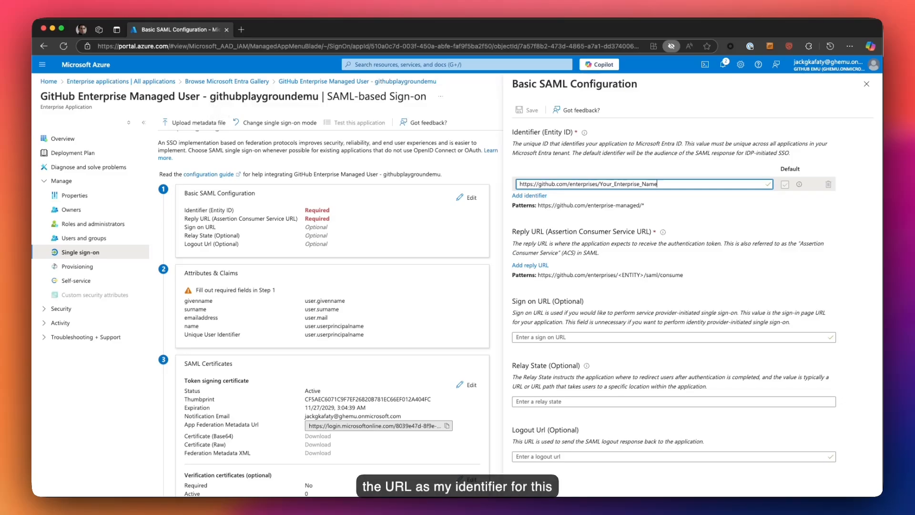
left_click_drag(211, 98, 214, 101)
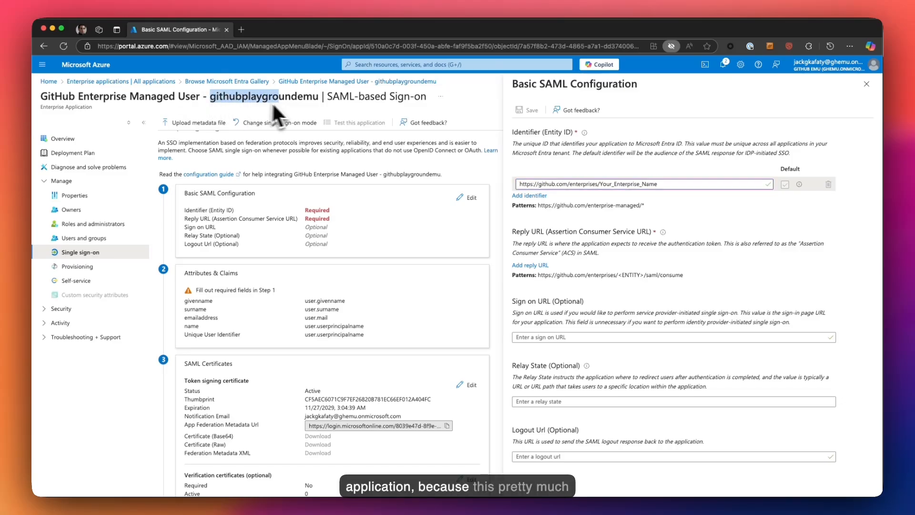
left_click_drag(273, 105, 310, 107)
key("super+c")
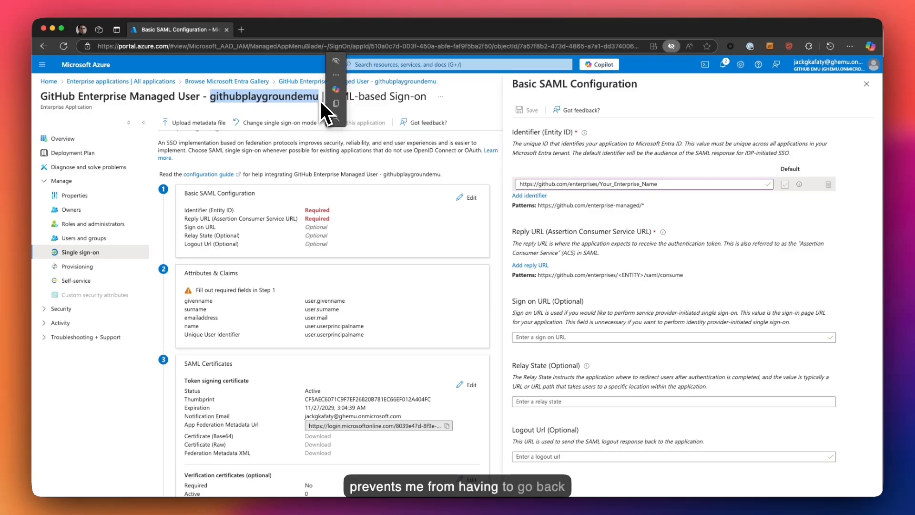
left_click(654, 183)
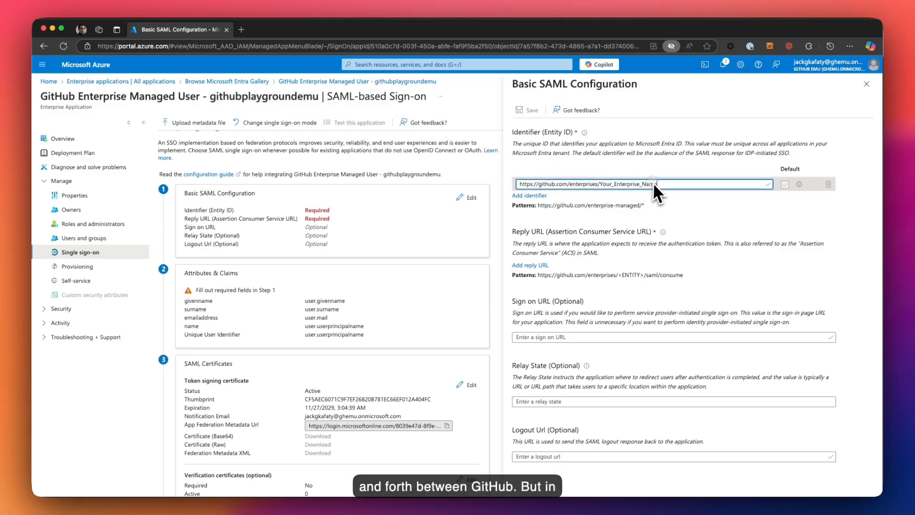
left_click_drag(607, 182, 600, 182)
key("super+v")
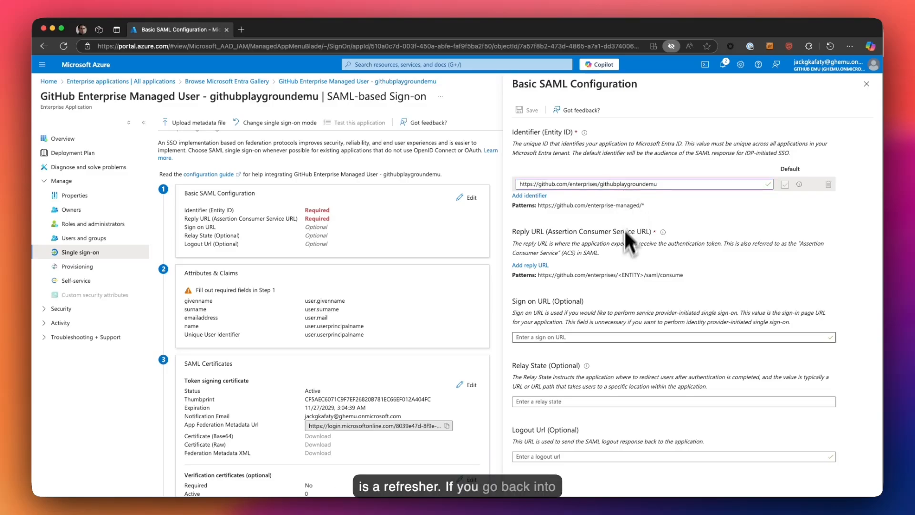
- Consult the GitHub SAML single sign-on page in the Microsoft Learn tutorial
key("super+Tab")
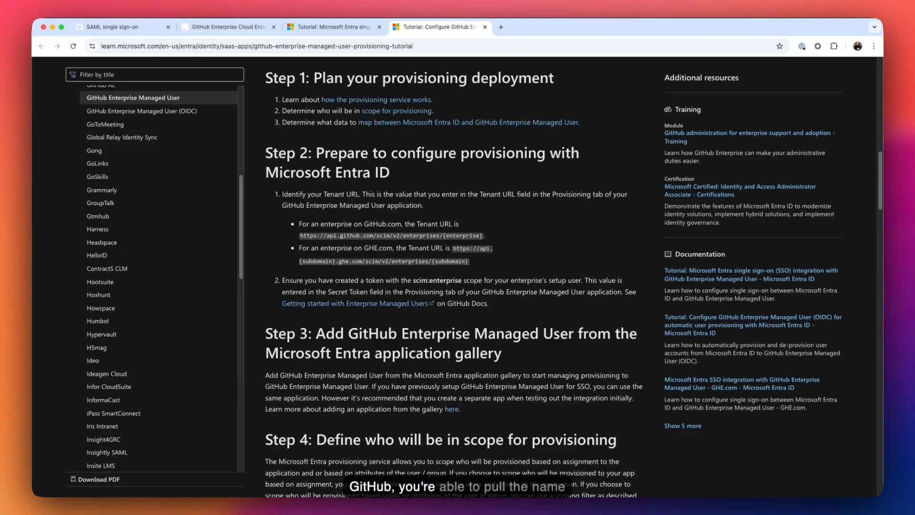
left_click(143, 28)
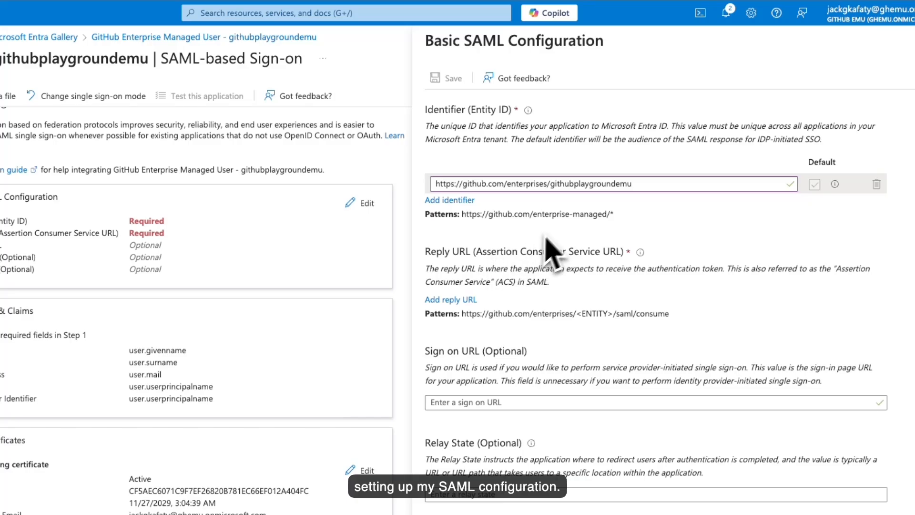
- Check the githubplaygroundemu identifier URL, then add an empty Reply URL row
left_click(639, 185)
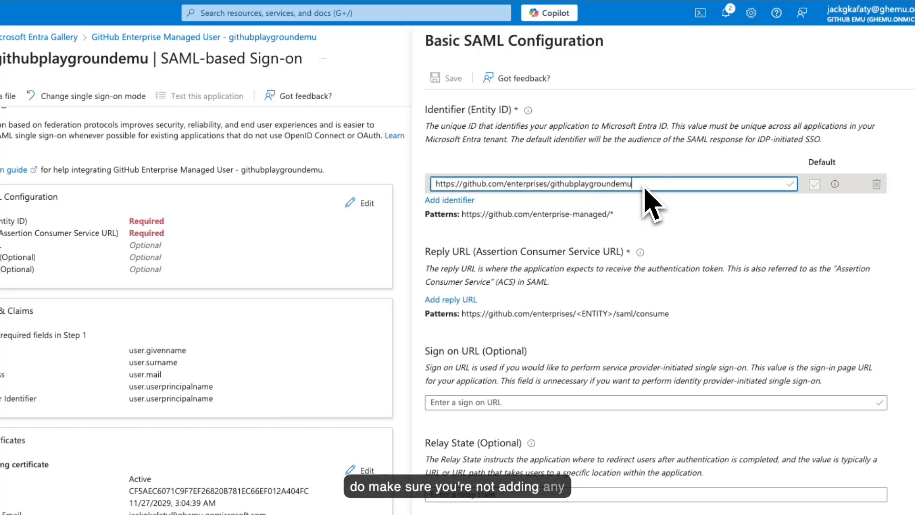
left_click(554, 185)
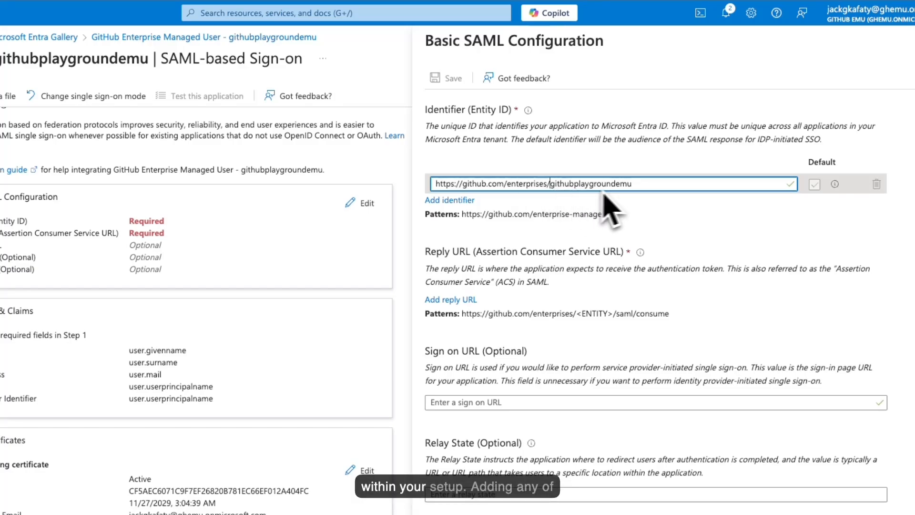
left_click(647, 189)
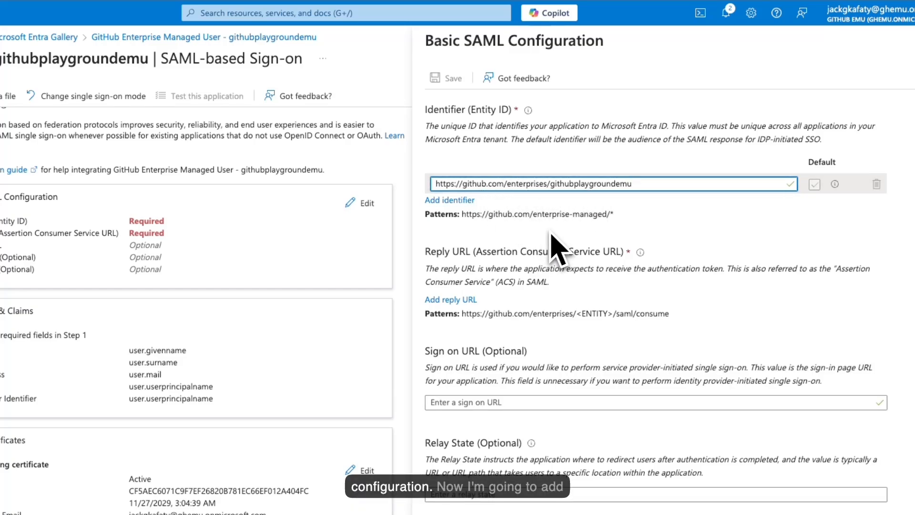
left_click(451, 301)
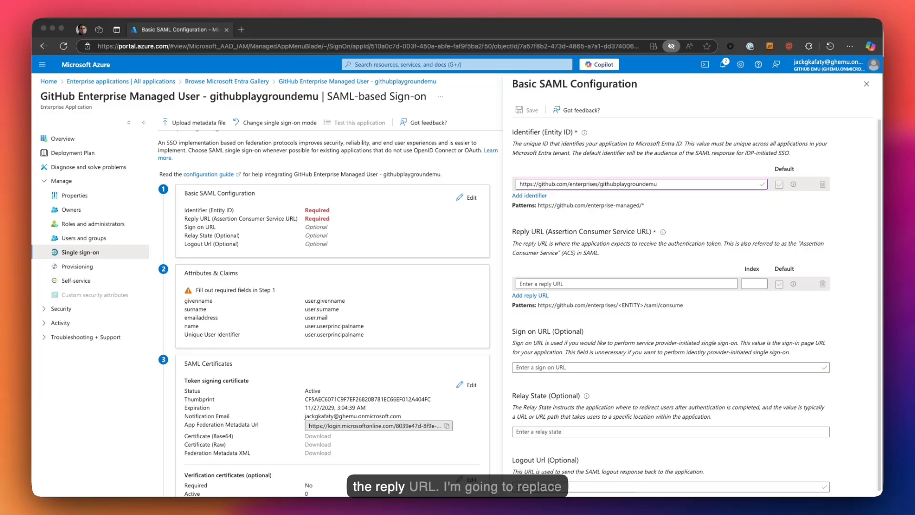
left_click(541, 285)
type("https://github.com/enterprises/Your_Enterprise_Name/saml/consume")
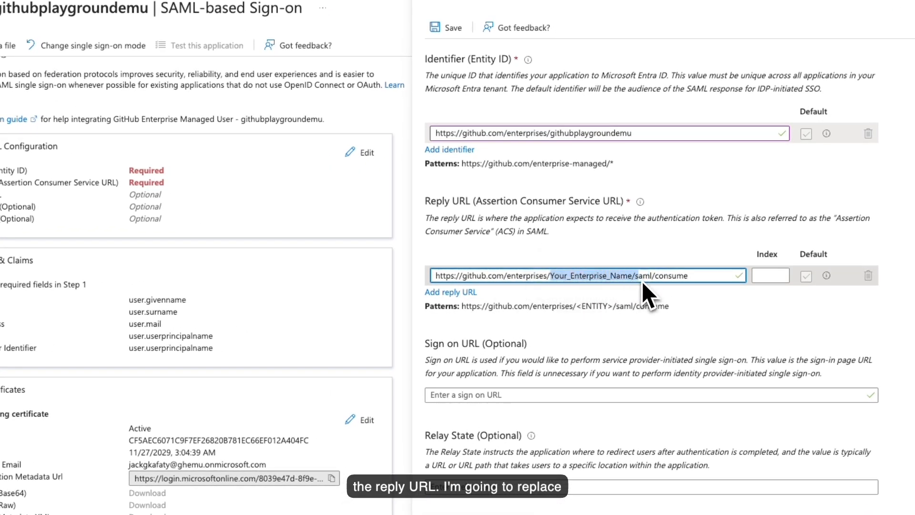
double_click(602, 133)
key("ctrl+c")
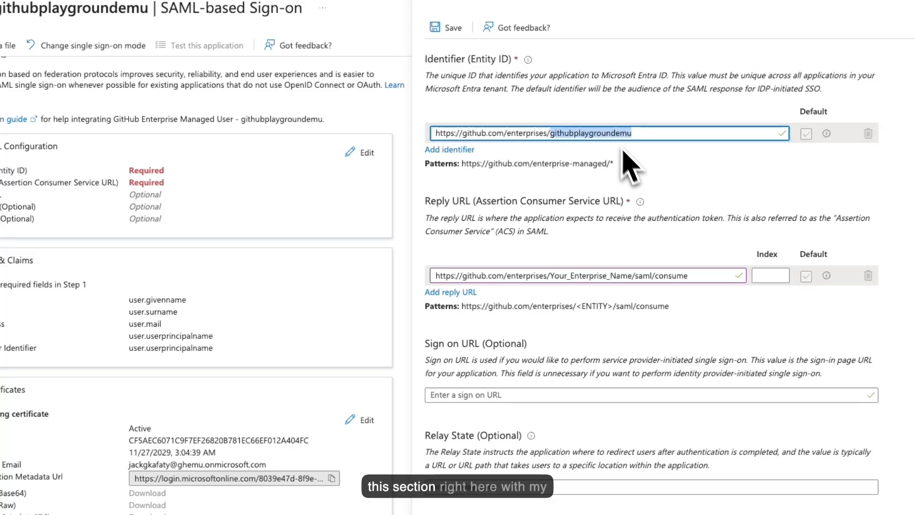
left_click(630, 276)
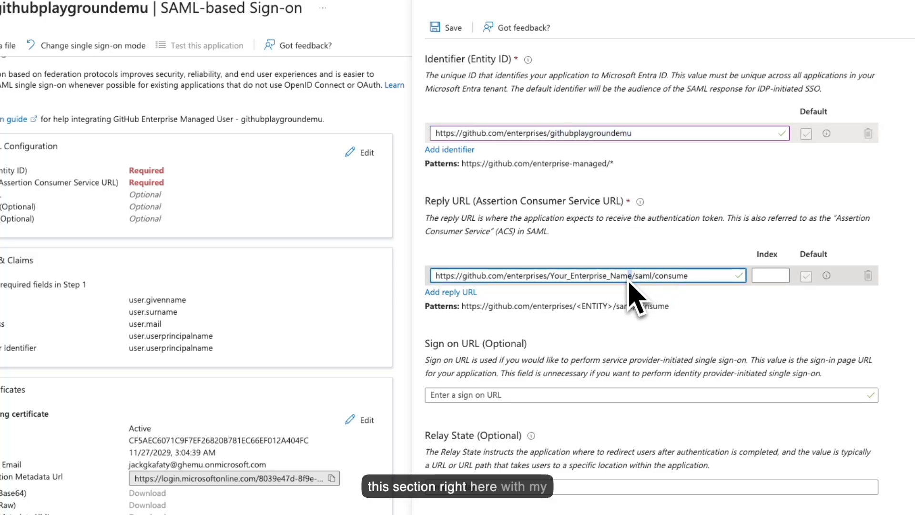
left_click_drag(630, 281, 555, 281)
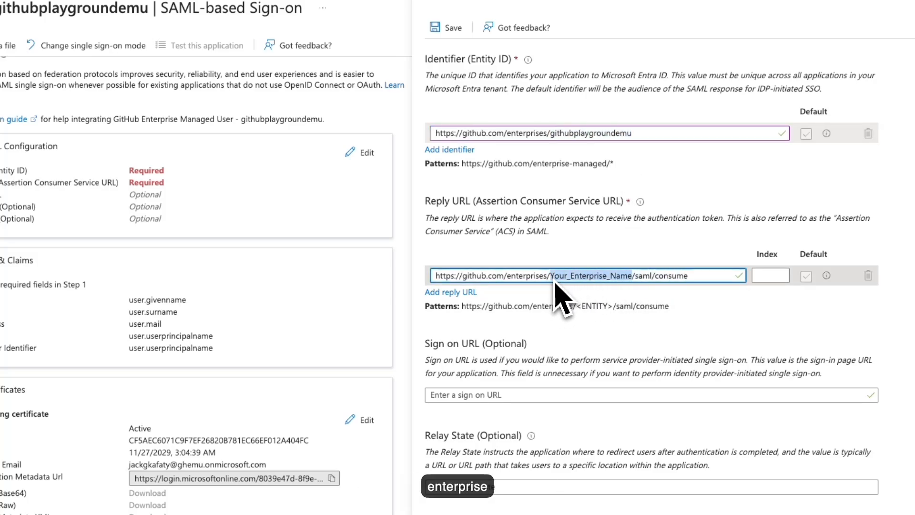
key("ctrl+v")
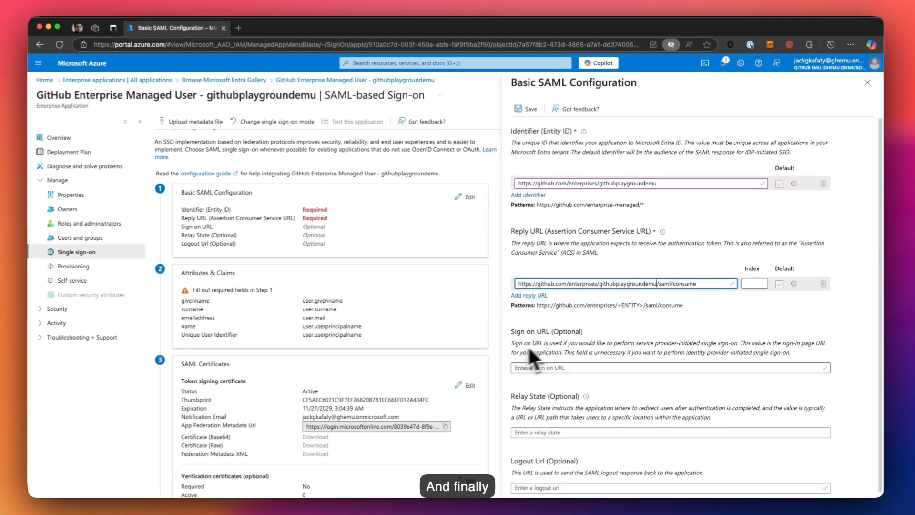
key("super+Tab")
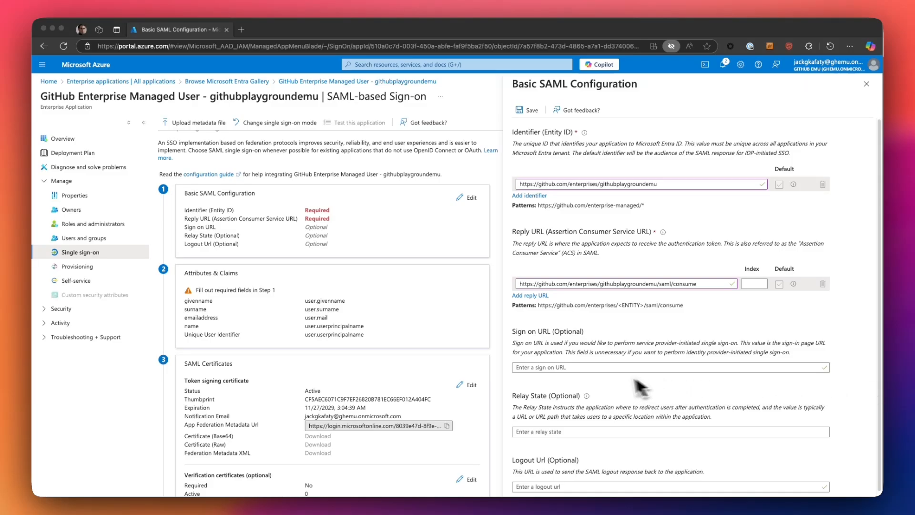
key("super+Tab")
left_click(560, 368)
type("https://github.com/enterprises/Your_Enterprise_Name/sso")
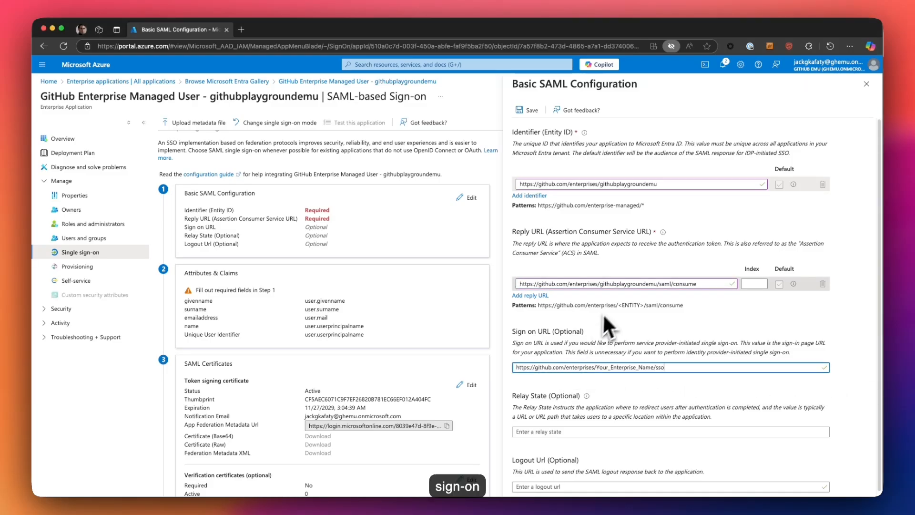
double_click(628, 284)
key("ctrl+c")
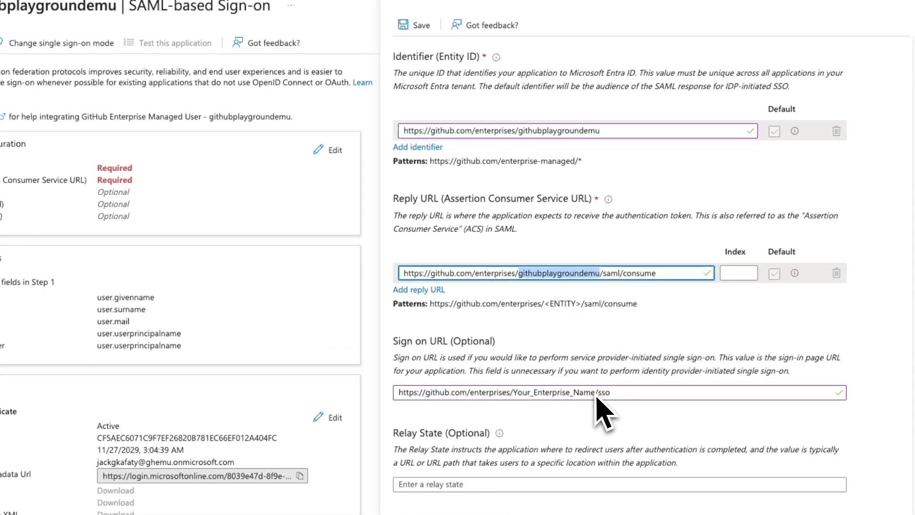
left_click(596, 394)
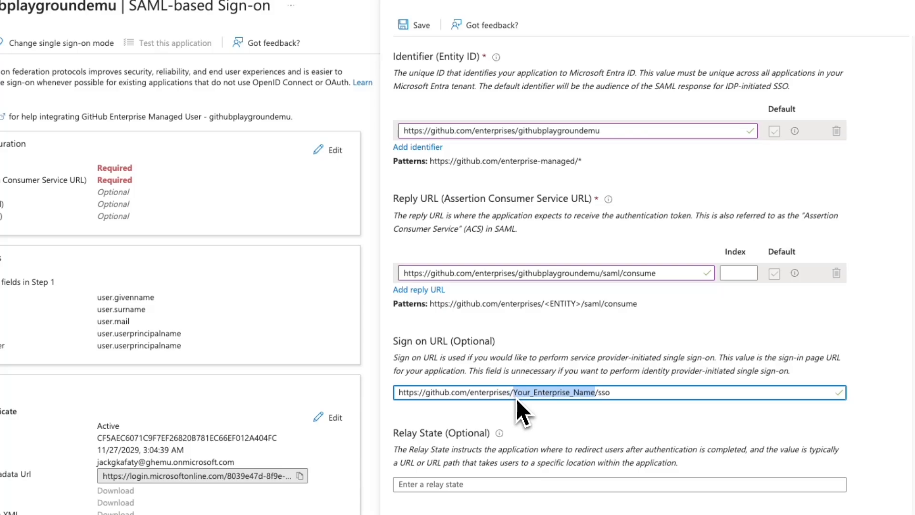
key("ctrl+v")
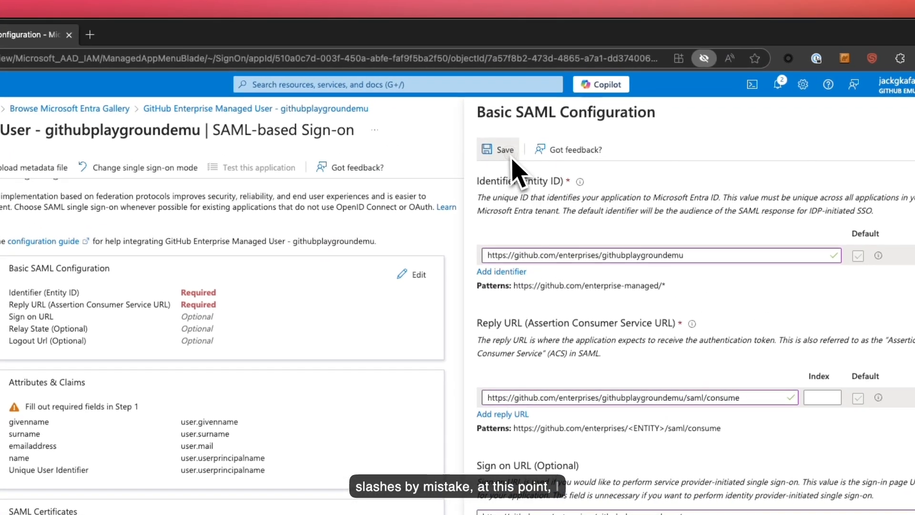
left_click(513, 160)
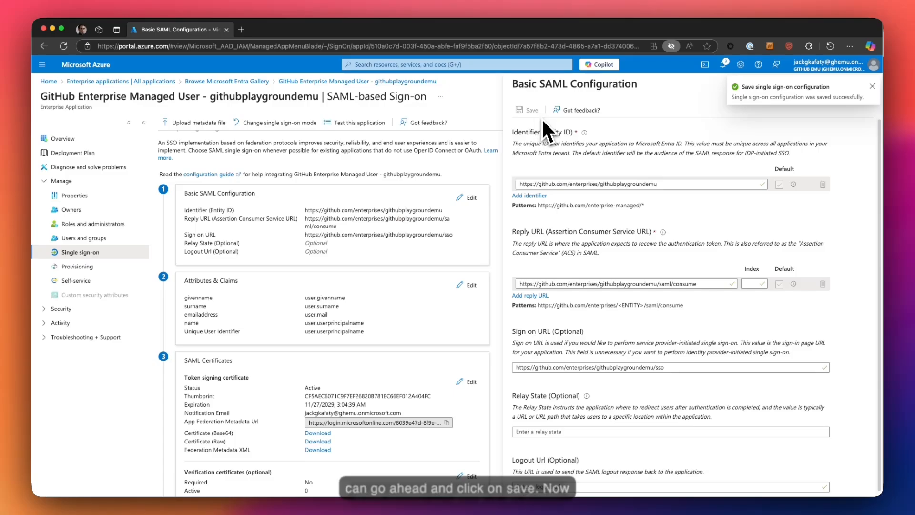
- Close the Basic SAML Configuration panel and choose 'No, I'll test later' for single sign-on testing
left_click(874, 87)
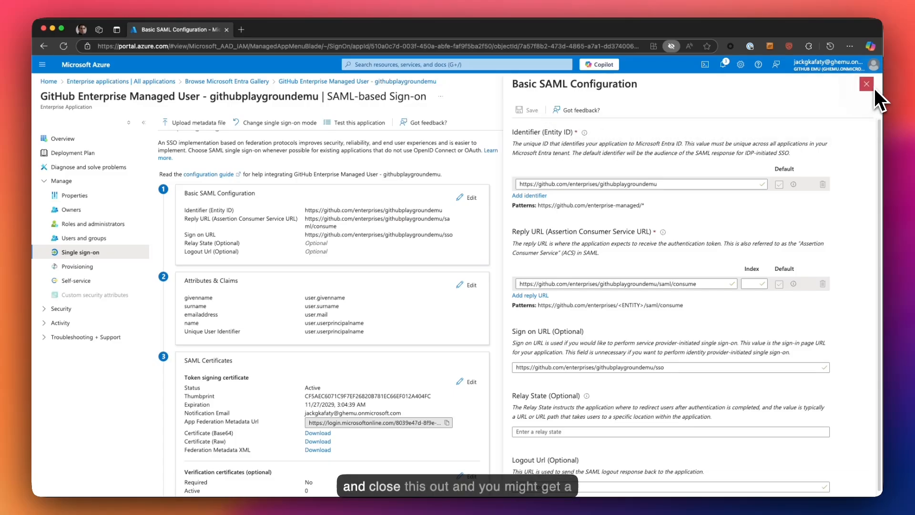
left_click(868, 85)
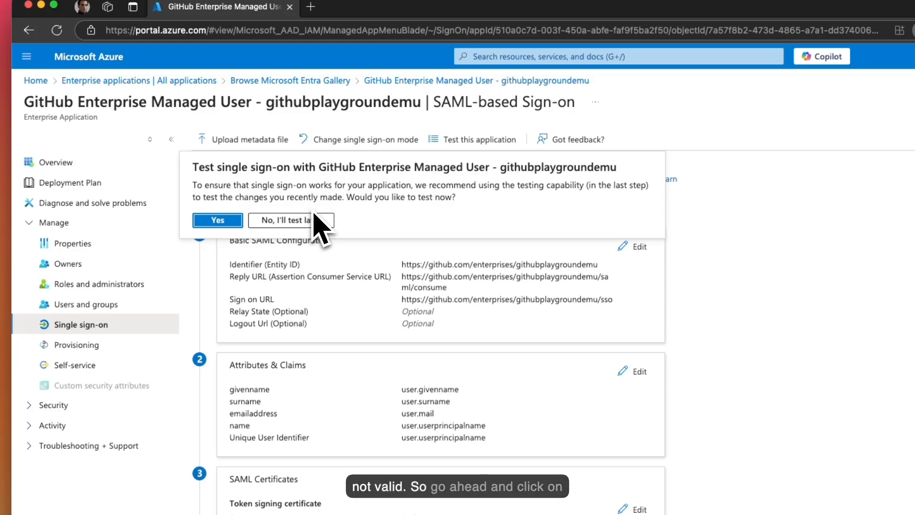
left_click(291, 221)
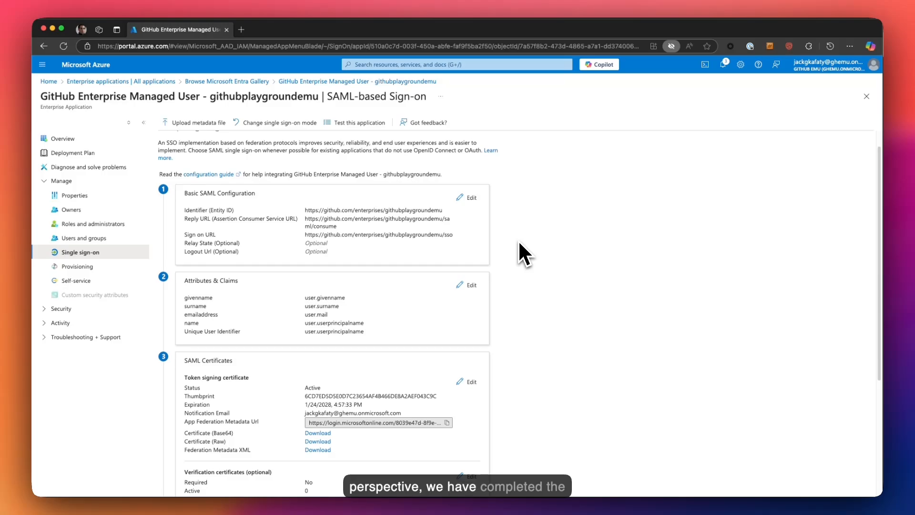
- Scroll the SAML-based Sign-on page down to section 3, SAML Certificates
scroll(519, 239, "down", 2)
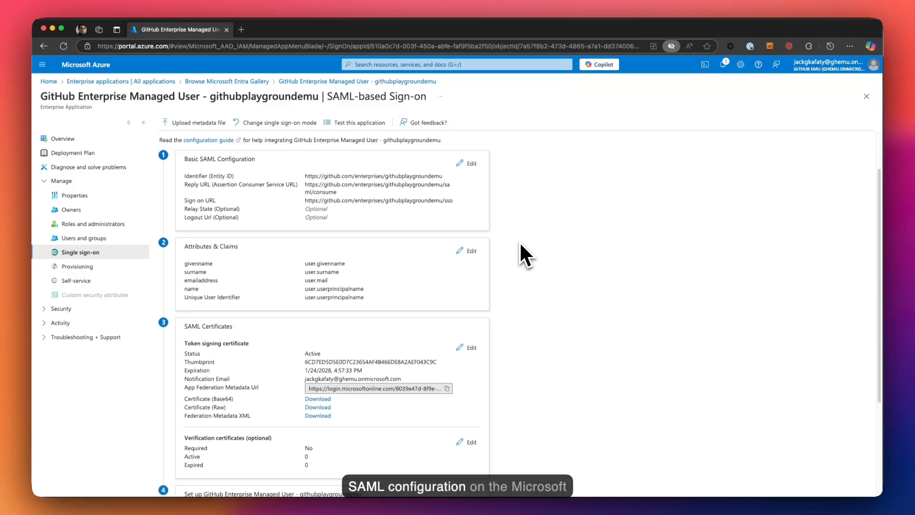
scroll(521, 244, "down", 2)
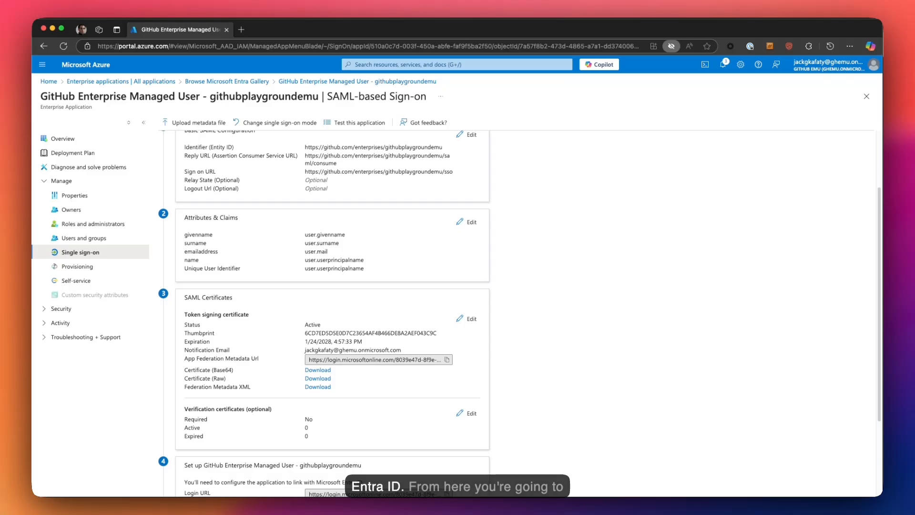
scroll(520, 241, "down", 5)
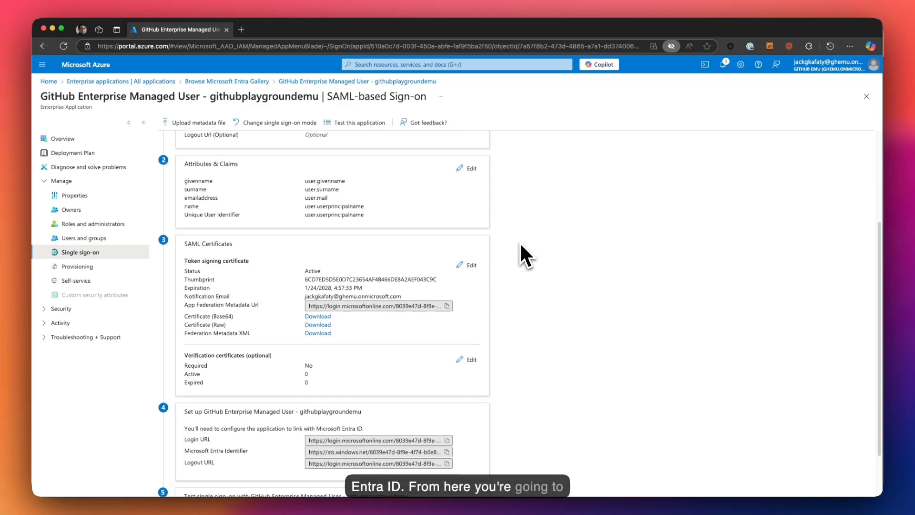
scroll(523, 255, "down", 1)
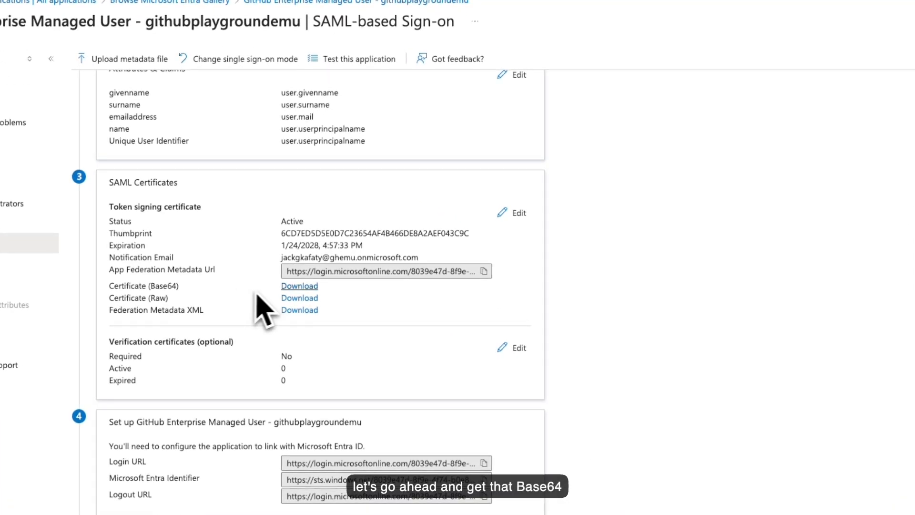
- Download the Certificate (Base64) .cer file, reveal it in Finder, and move it out of Downloads
left_click(299, 288)
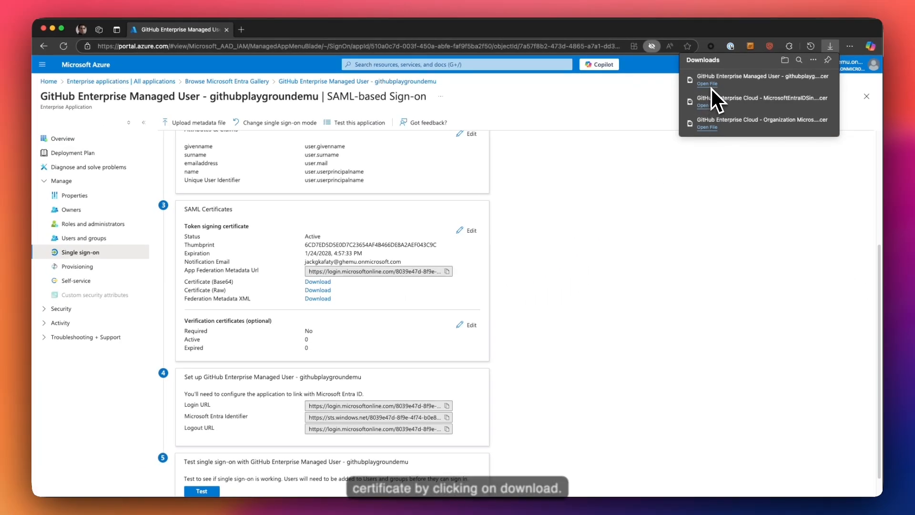
right_click(864, 7)
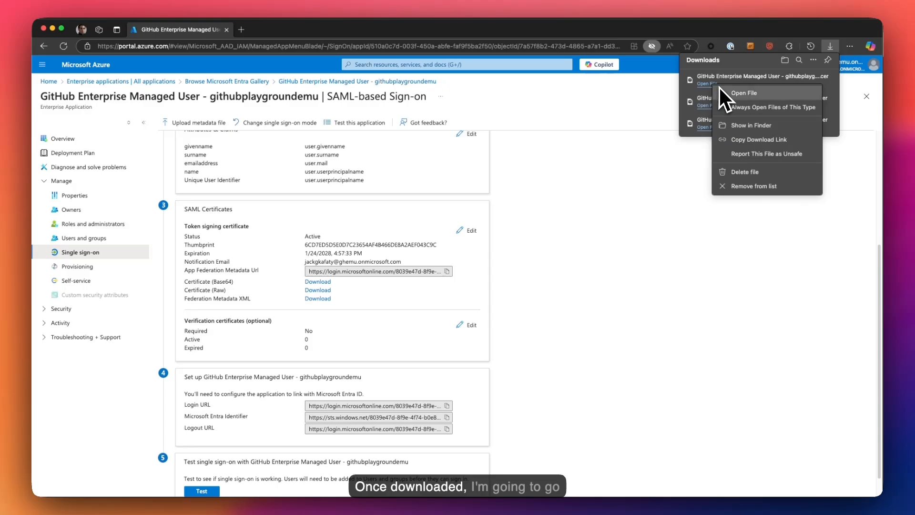
left_click(740, 123)
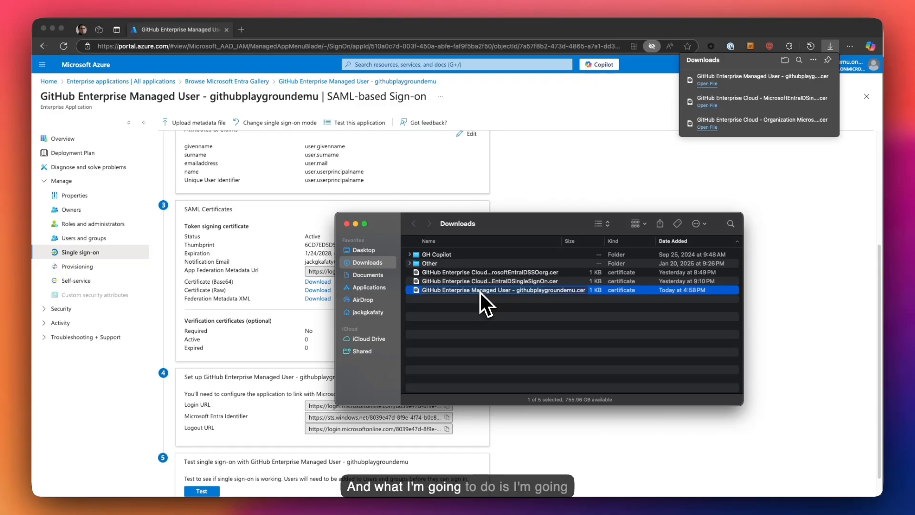
left_click_drag(479, 290, 727, 443)
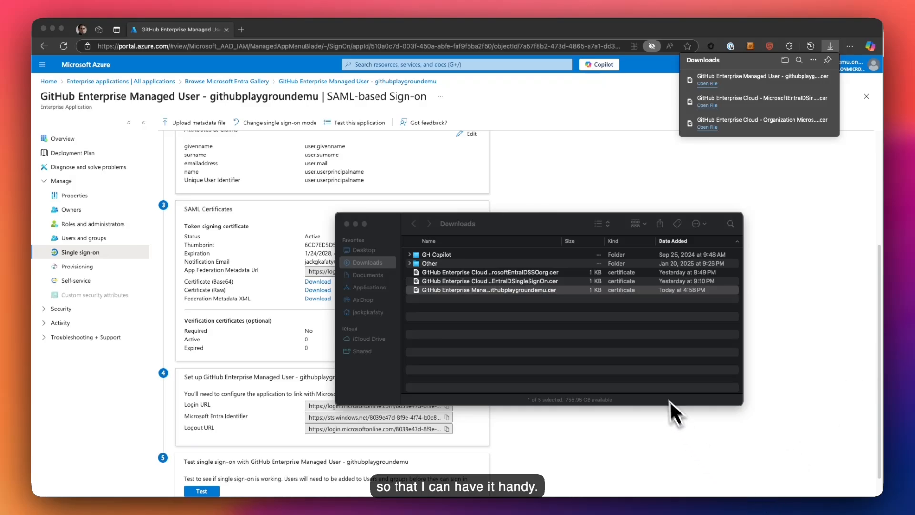
left_click(750, 385)
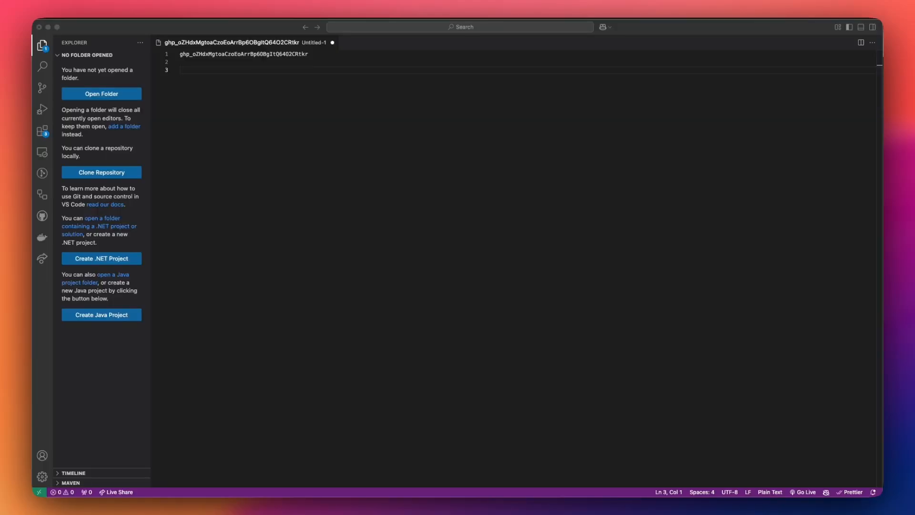
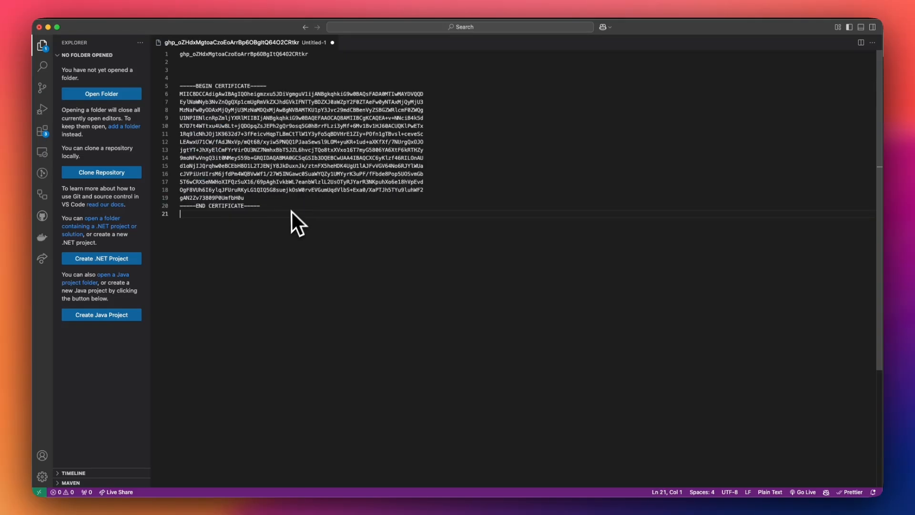
- Add two blank lines below the END CERTIFICATE line and return to Azure's SAML sign-on page
key("Return")
key("Return")
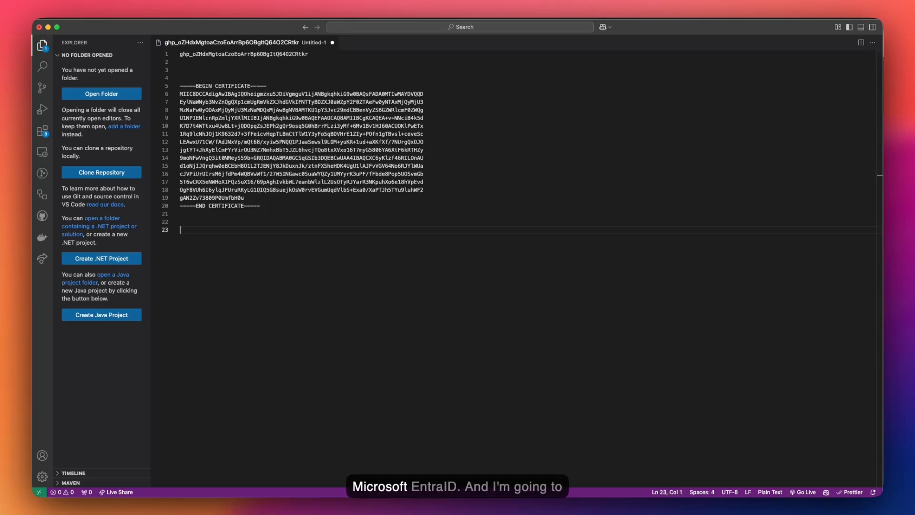
key("super+Tab")
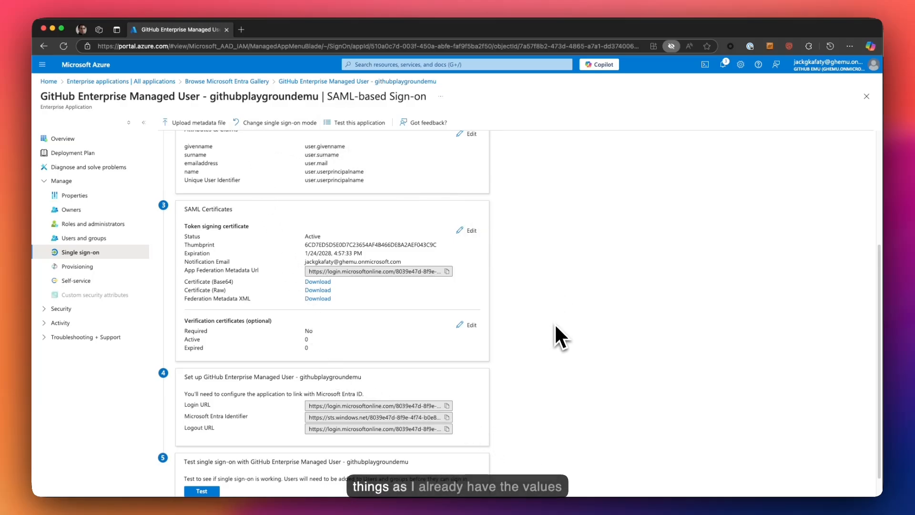
- Copy Entra's Login URL into GitHub's Sign on URL field
scroll(554, 327, "down", 2)
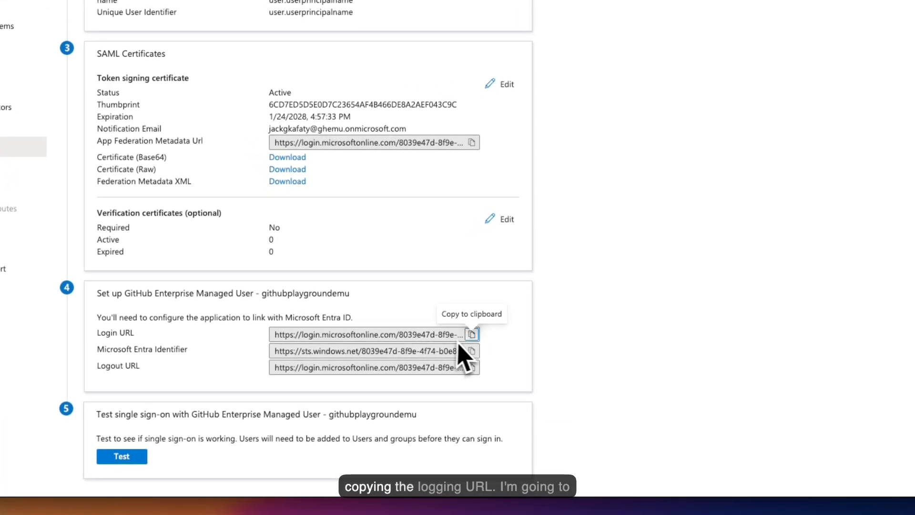
left_click(446, 384)
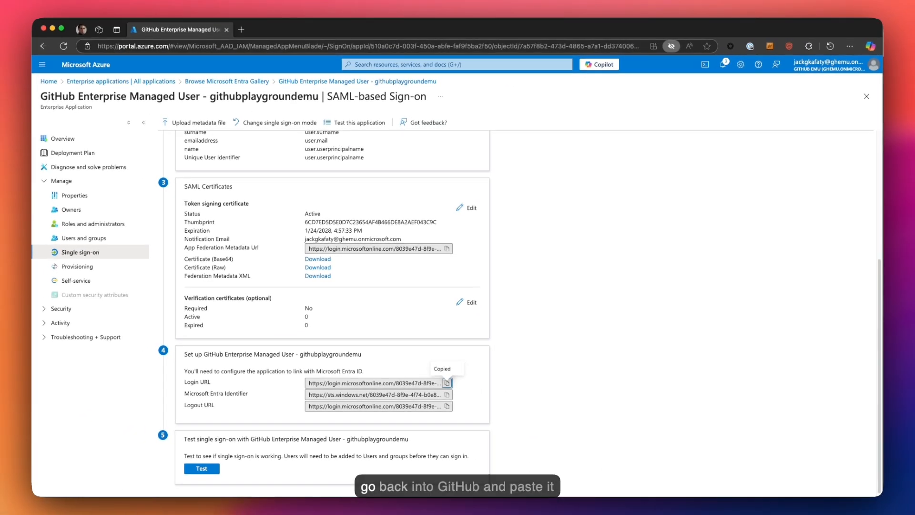
key("super+Tab")
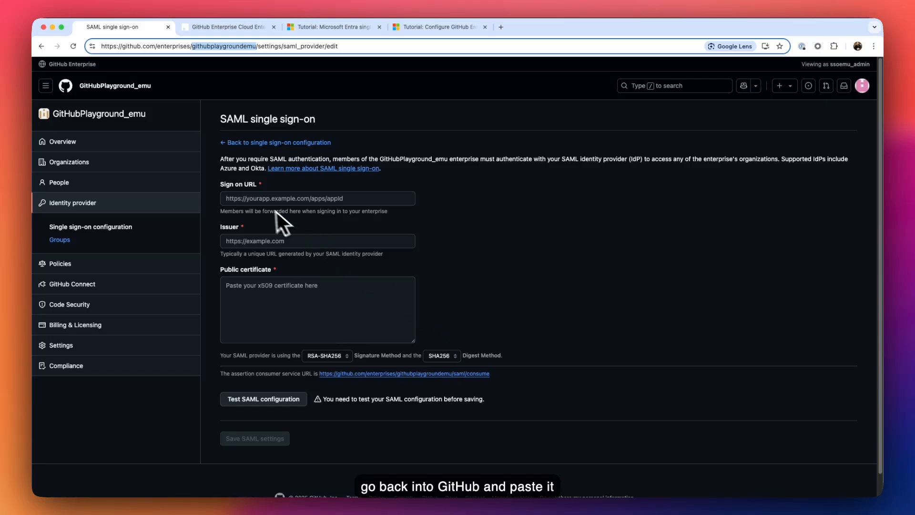
left_click(240, 199)
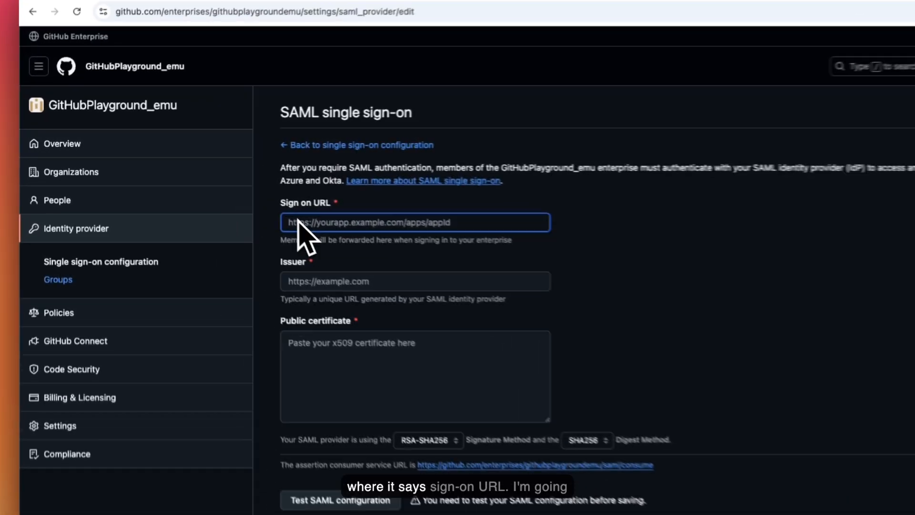
key("super+v")
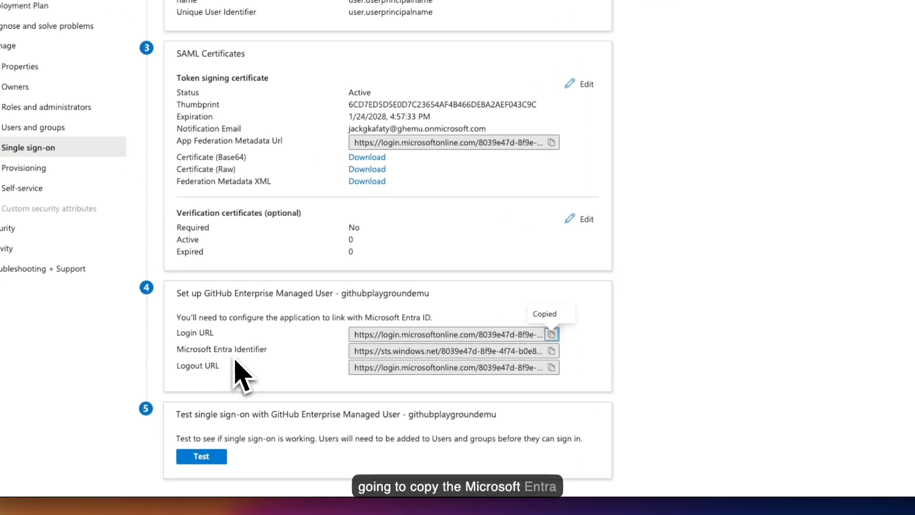
- Paste the Microsoft Entra Identifier as GitHub's Issuer and select the certificate text in VS Code
left_click(551, 352)
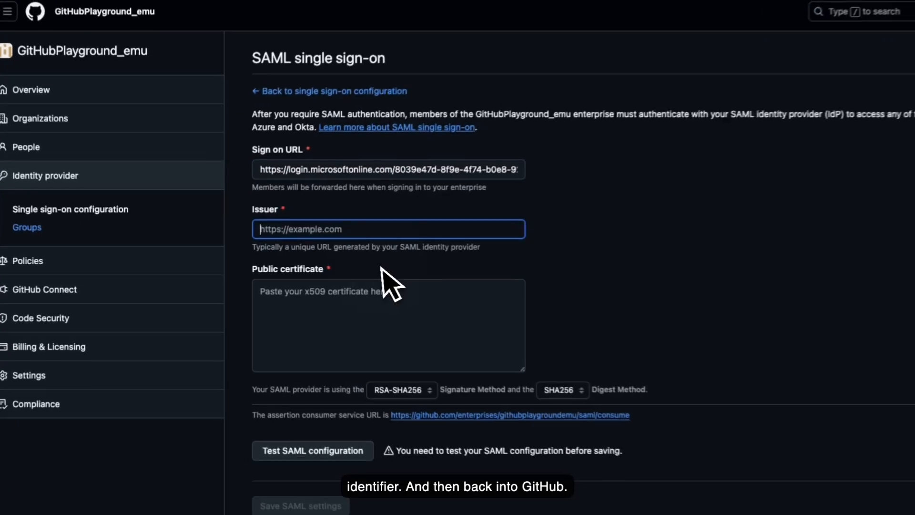
key("super+v")
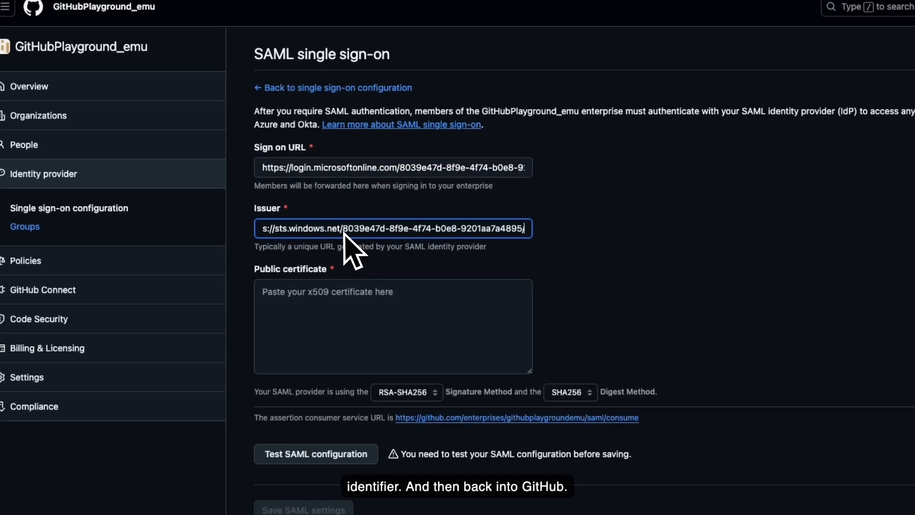
left_click(353, 288)
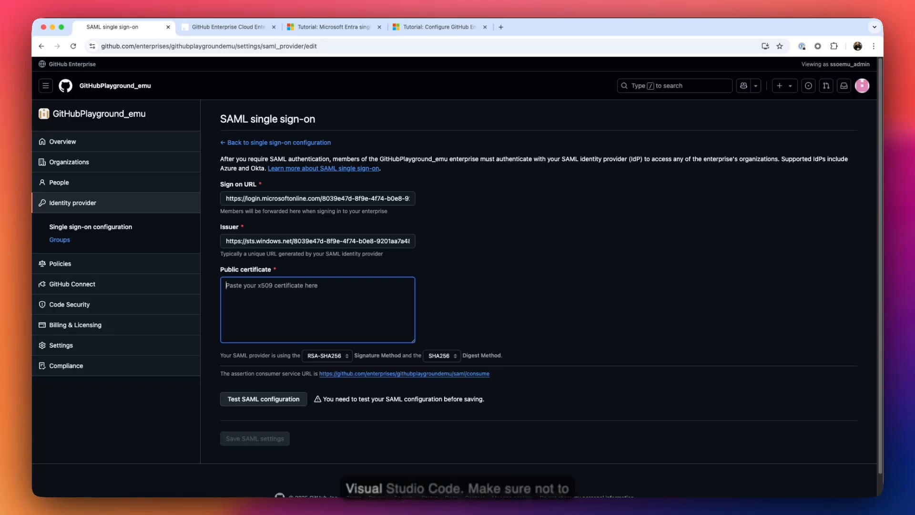
key("super+Tab")
left_click_drag(261, 207, 166, 92)
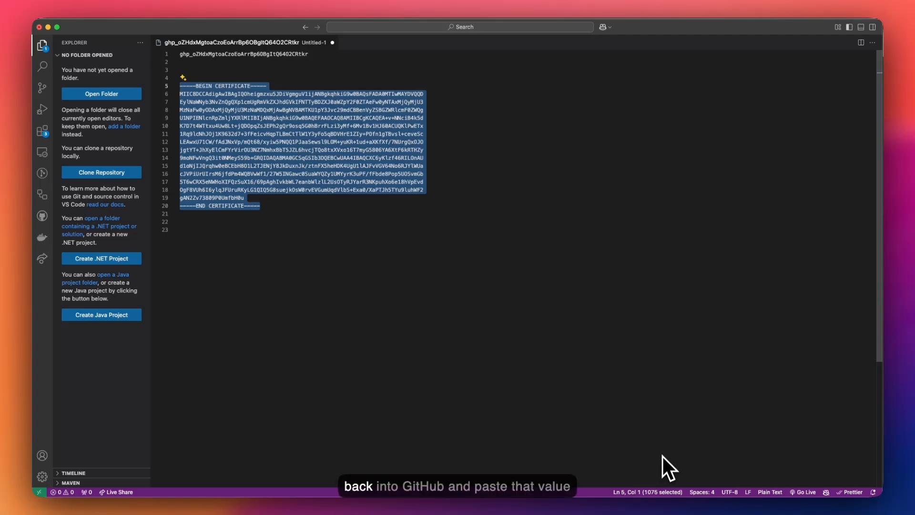
- Paste the Entra certificate into GitHub's Public certificate box and run Test SAML configuration
key("super+Tab")
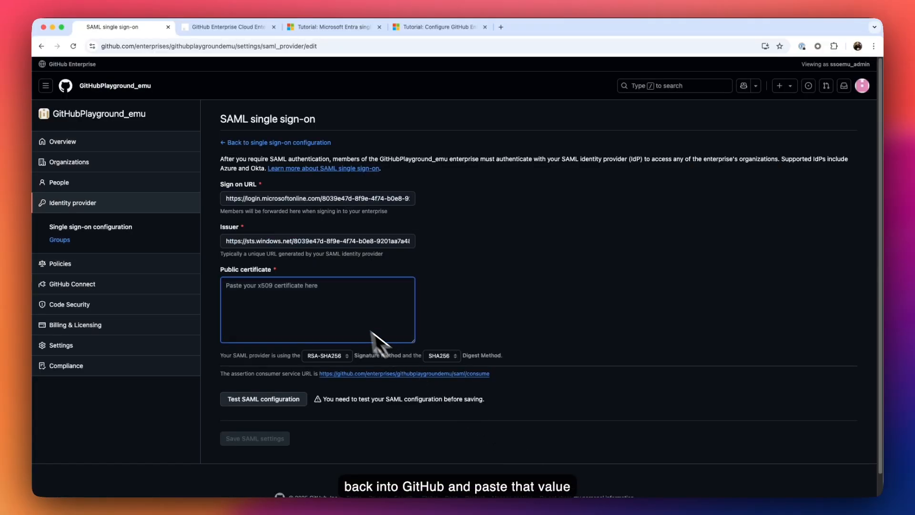
key("super+v")
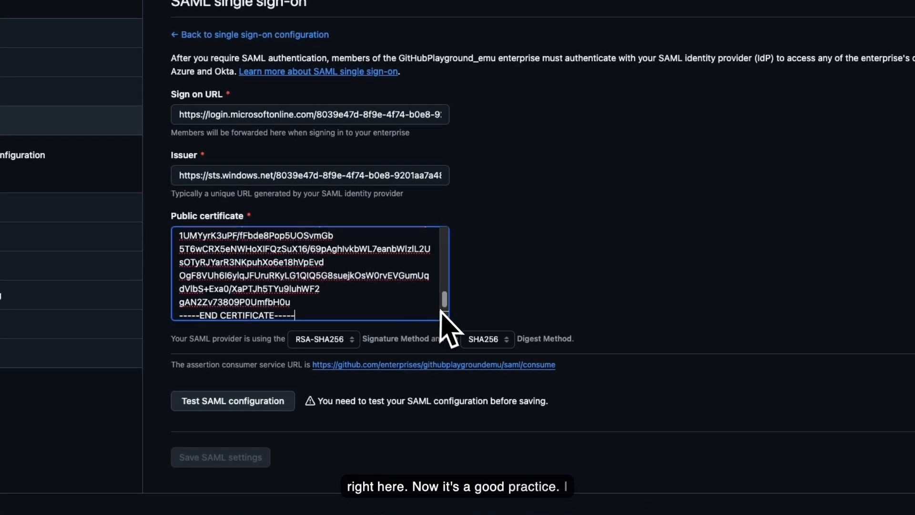
left_click_drag(446, 317, 627, 371)
scroll(542, 323, "down", 1)
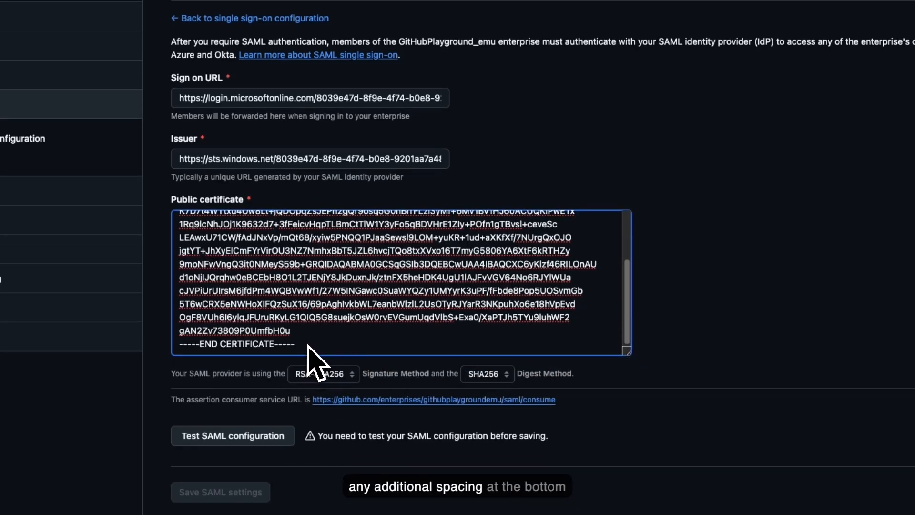
scroll(308, 348, "up", 5)
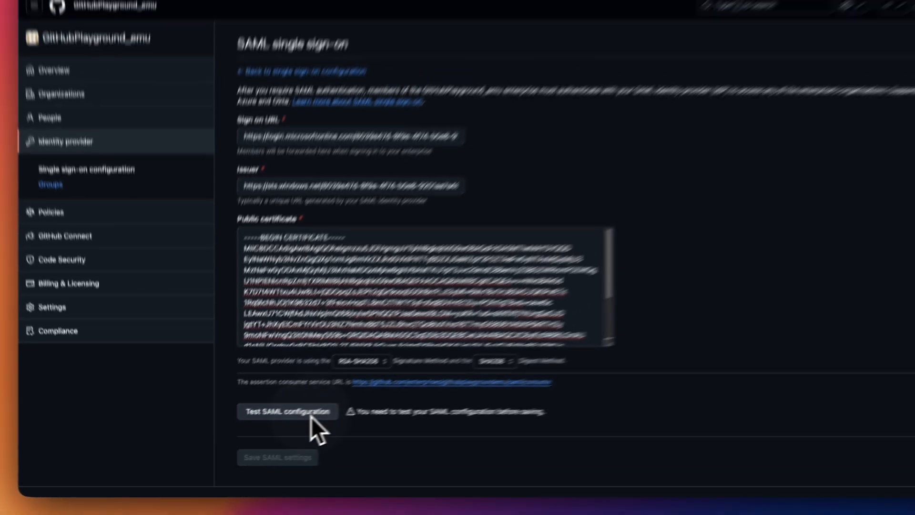
left_click(356, 399)
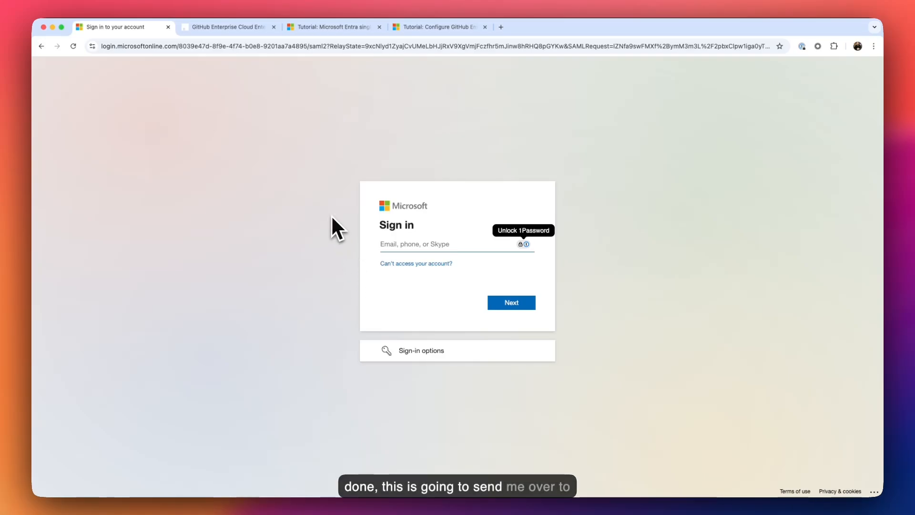
- Sign in to Microsoft with the admin account from 1Password autofill and stay signed in
left_click(525, 245)
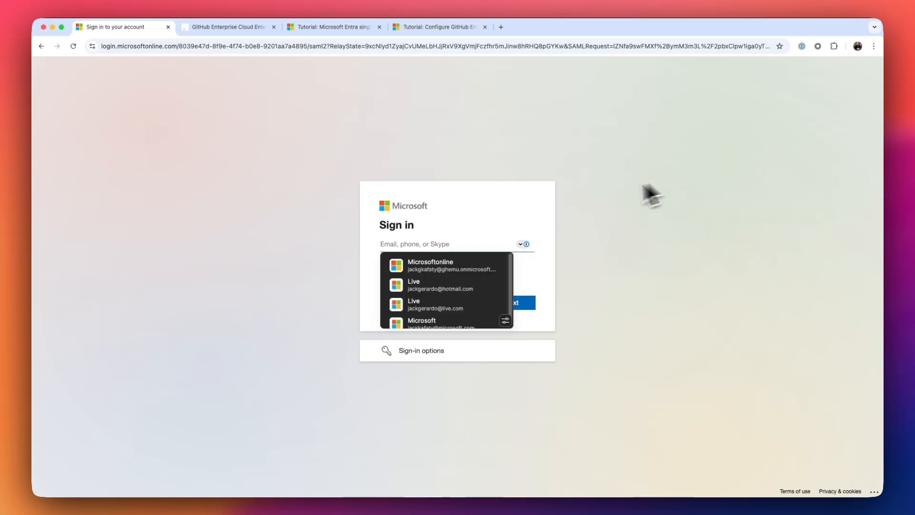
left_click(461, 262)
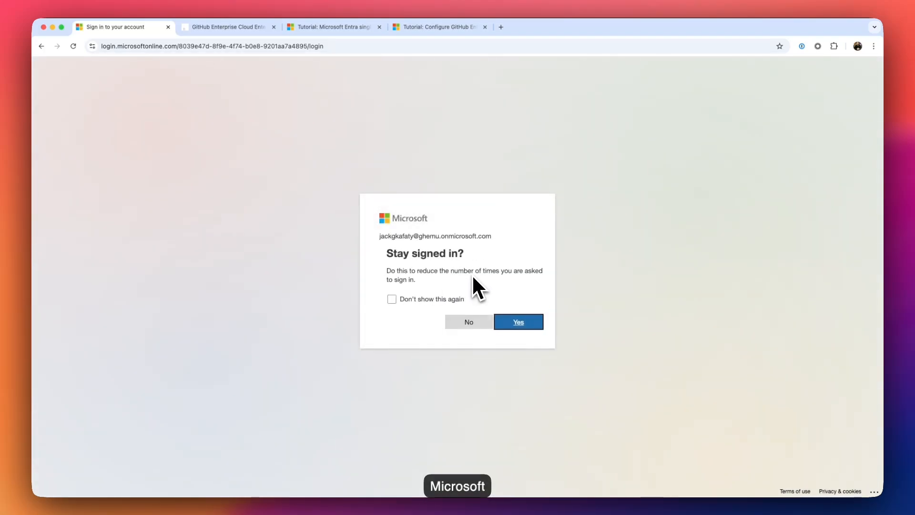
left_click(507, 323)
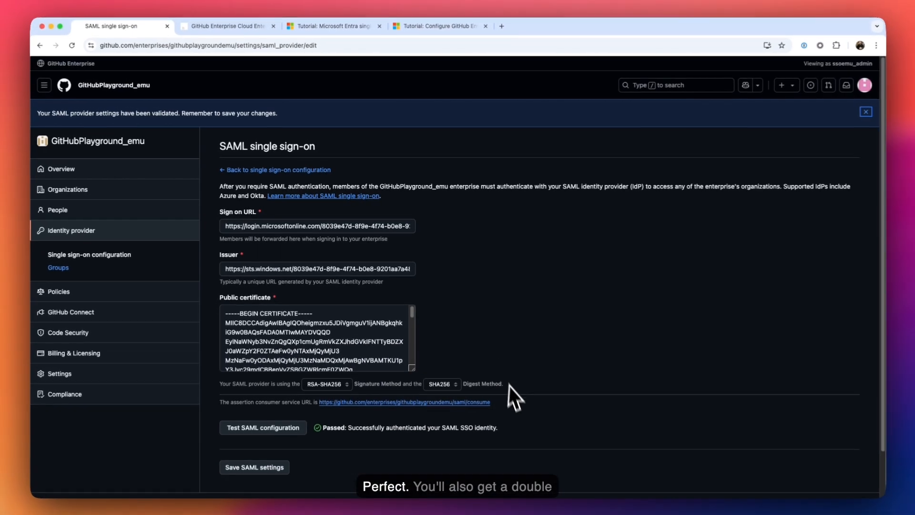
- Review the Passed SAML test result and save the SAML settings to reveal the recovery codes
scroll(528, 428, "down", 1)
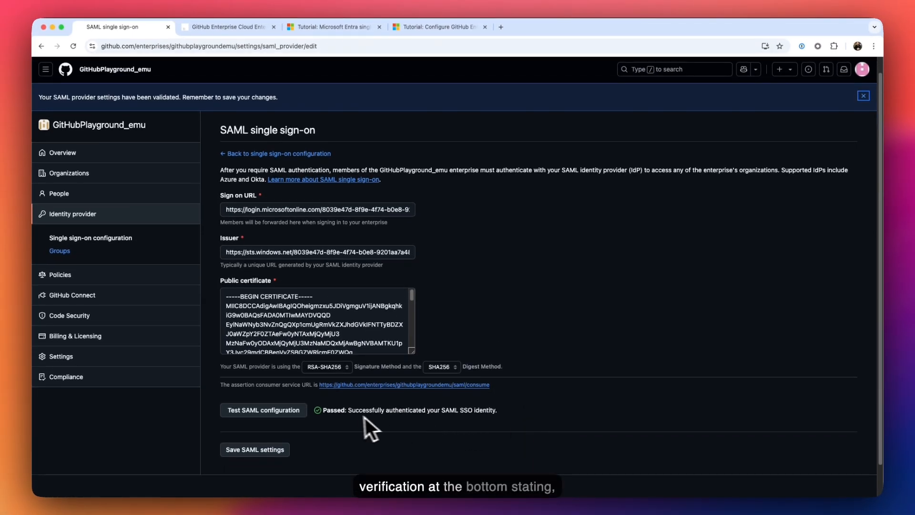
left_click_drag(325, 411, 434, 413)
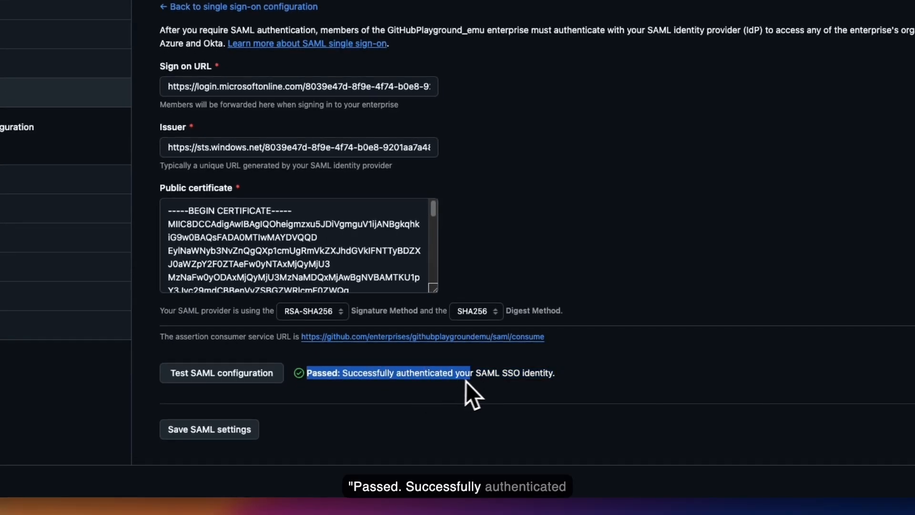
left_click_drag(466, 382, 503, 382)
left_click(516, 382)
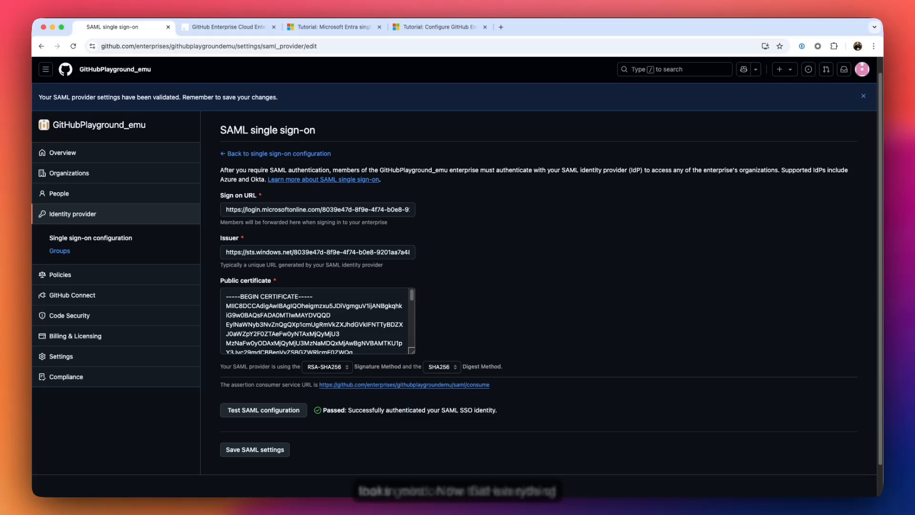
scroll(227, 422, "down", 1)
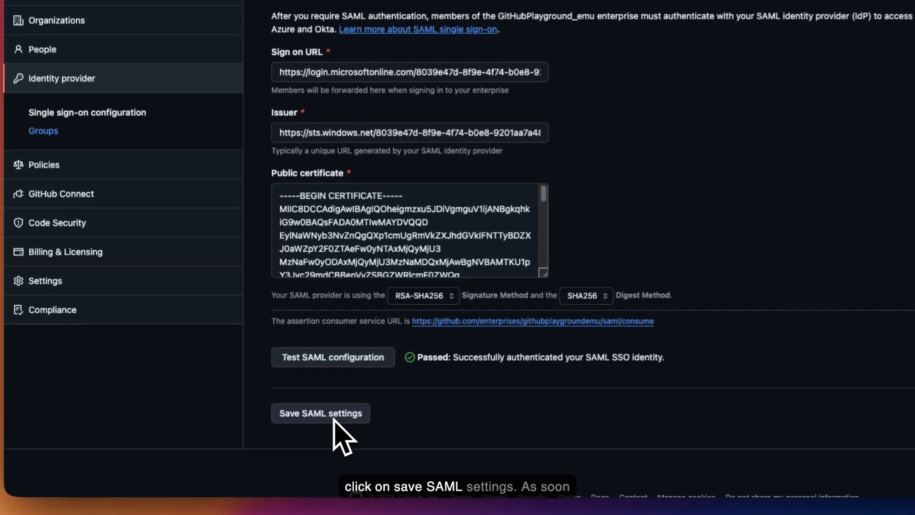
left_click(256, 438)
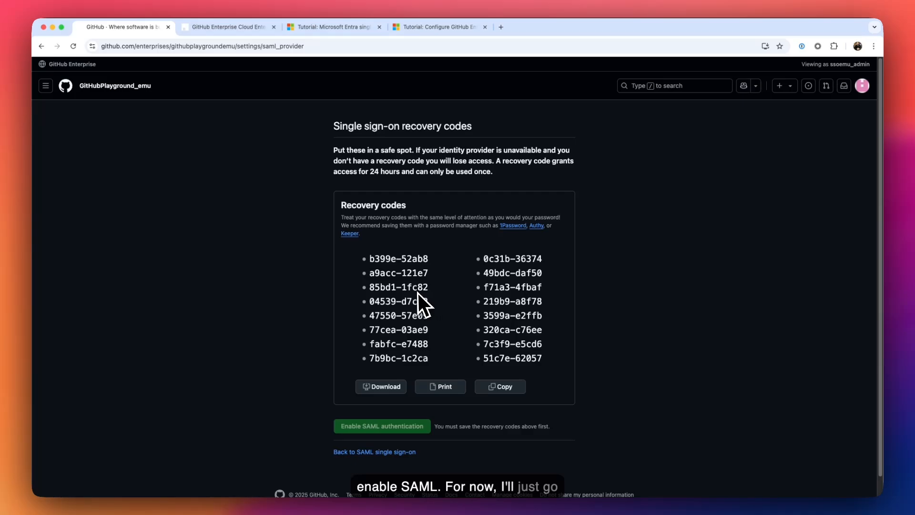
- Copy the sixteen recovery codes and enable SAML authentication for the enterprise
left_click(498, 385)
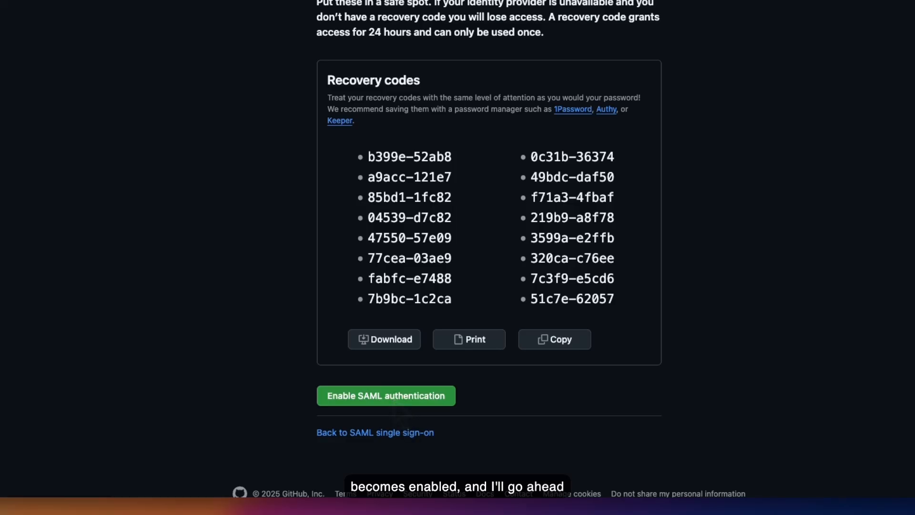
left_click(393, 401)
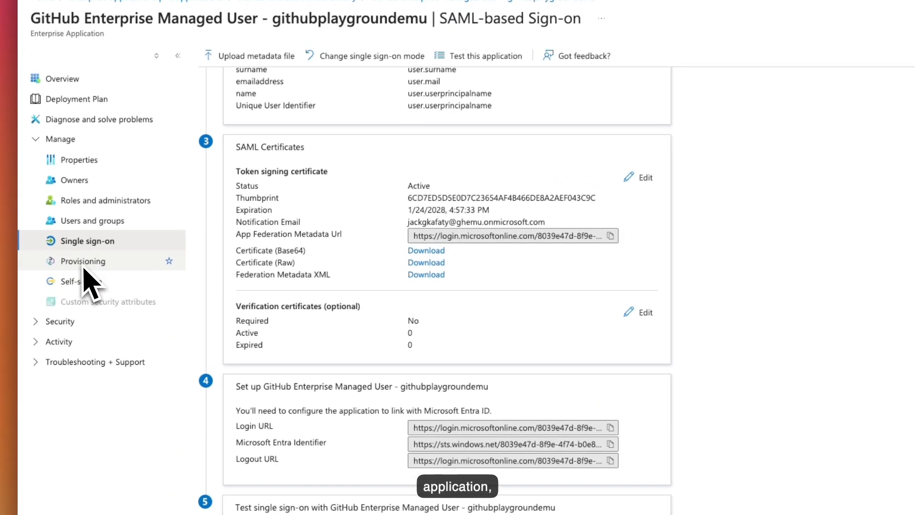
- Set the Entra app's Provisioning Mode to Automatic to show the admin credential fields
left_click(84, 269)
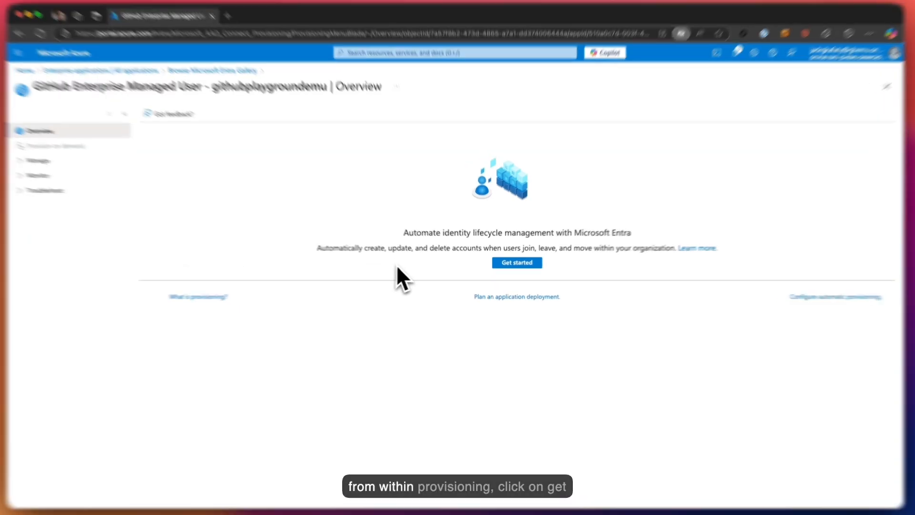
left_click(517, 263)
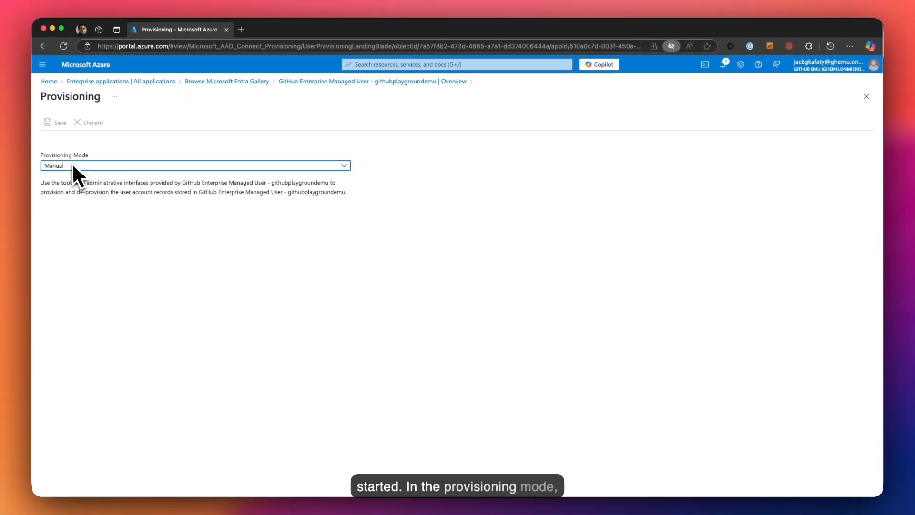
left_click(184, 166)
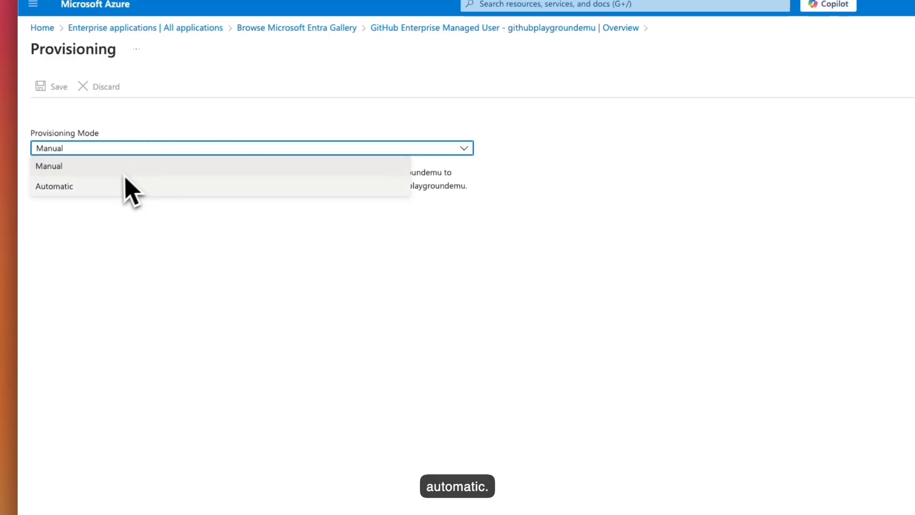
left_click(115, 187)
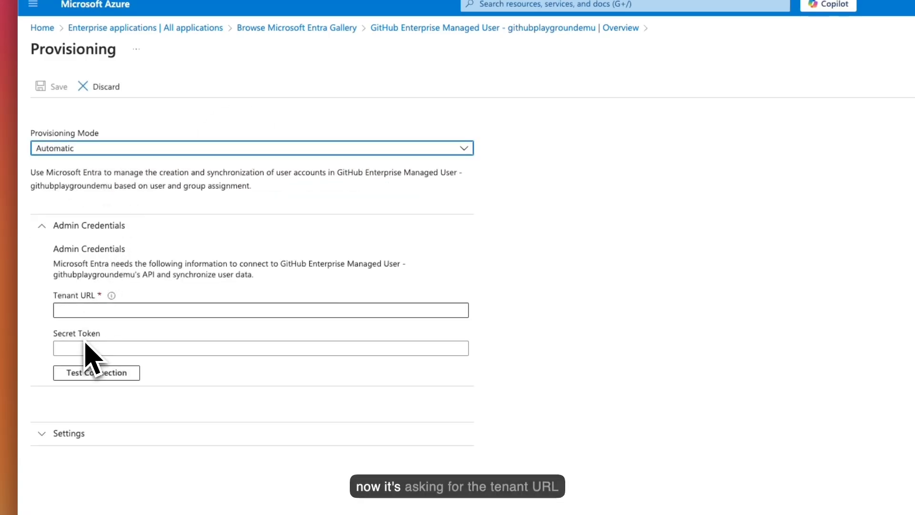
left_click(84, 313)
left_click(228, 267)
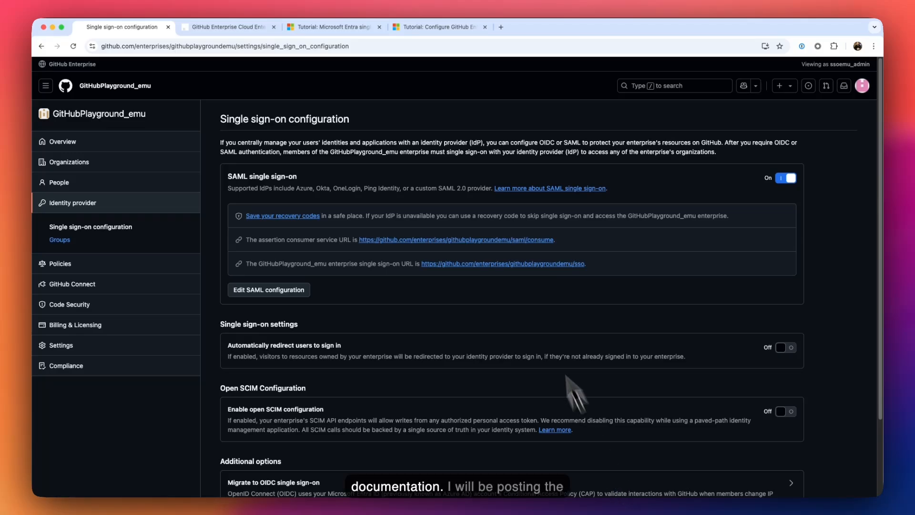
- Paste the GitHub.com SCIM URL from the Microsoft Learn tutorial into Tenant URL
left_click(438, 27)
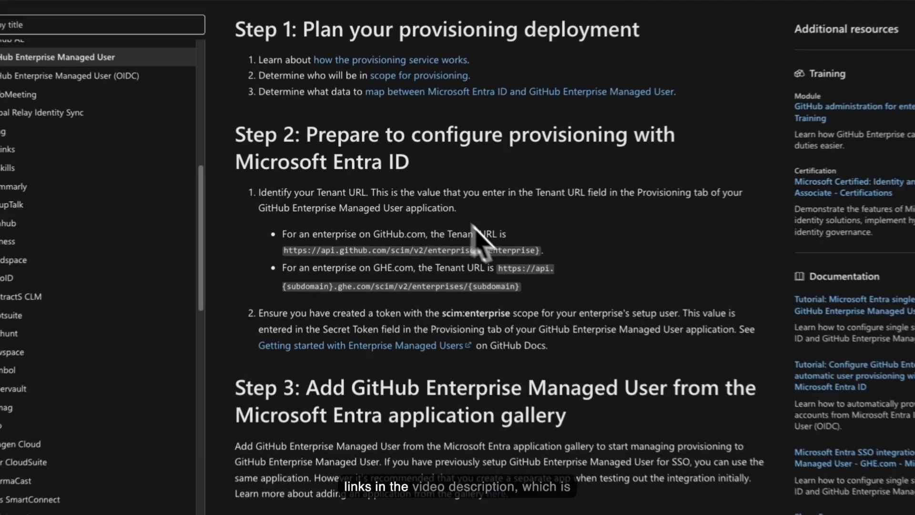
left_click_drag(542, 252, 287, 257)
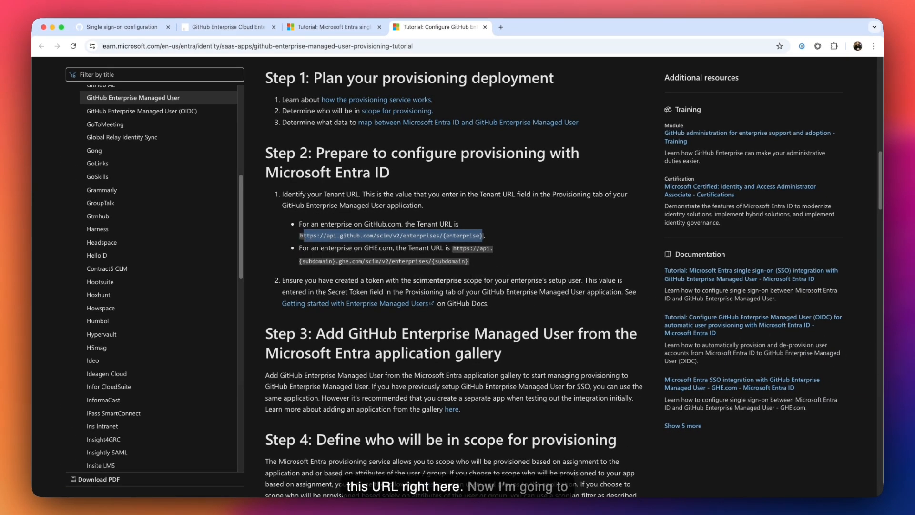
key("super+Tab")
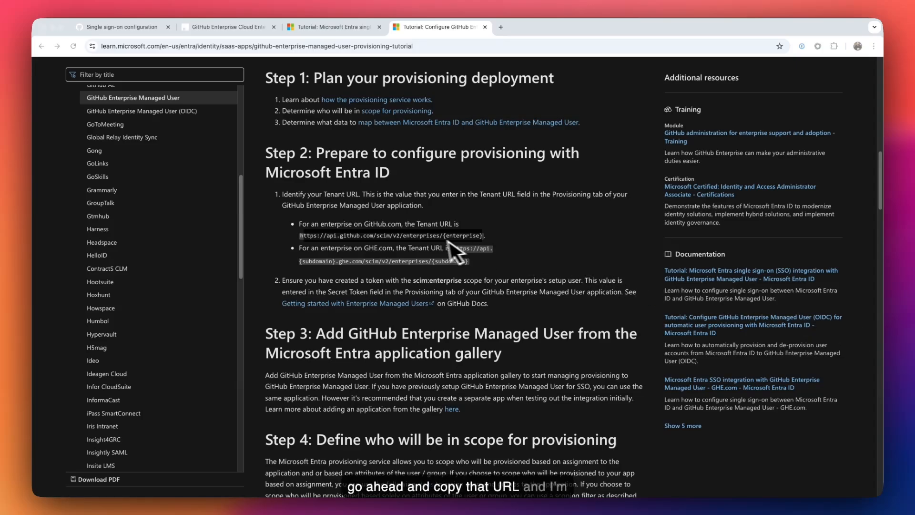
key("super+Tab")
key("super+Tab")
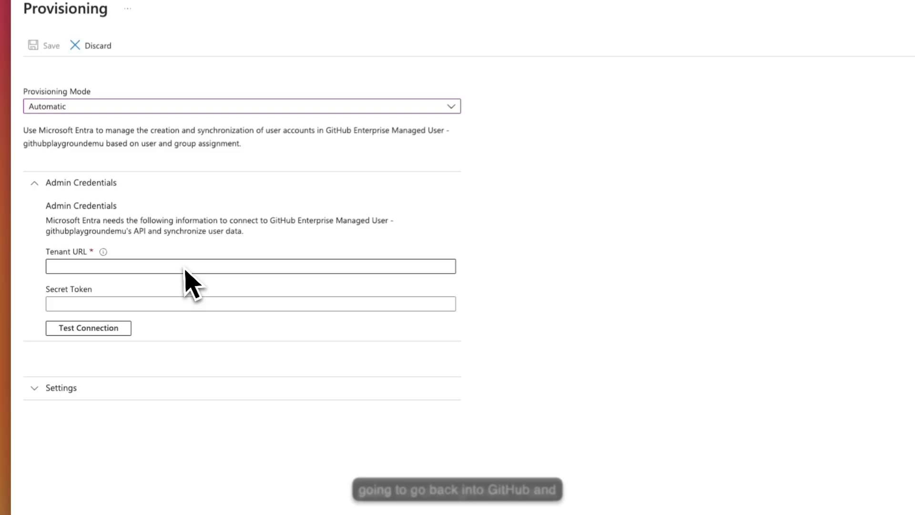
left_click(153, 266)
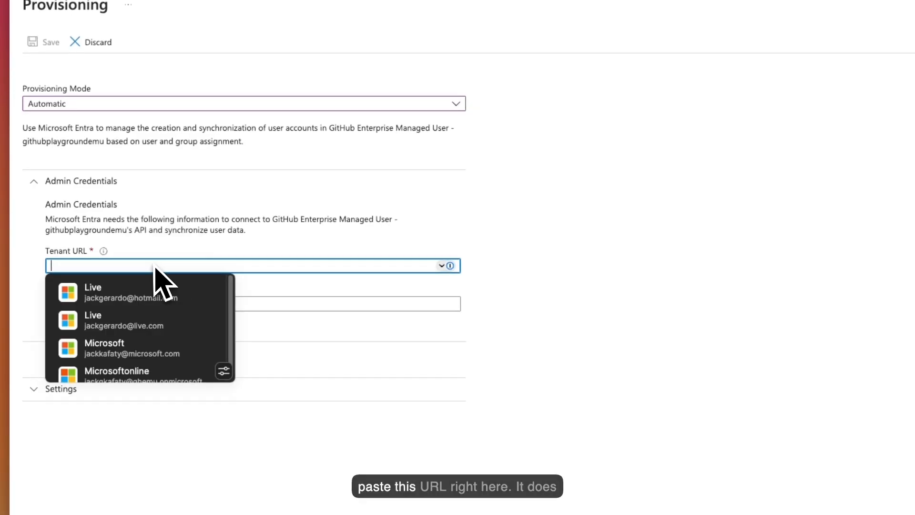
key("super+v")
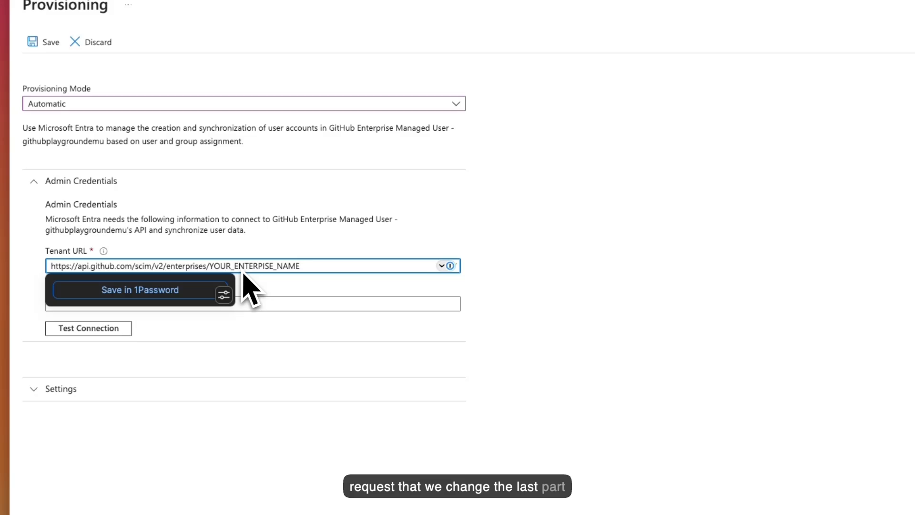
left_click(728, 334)
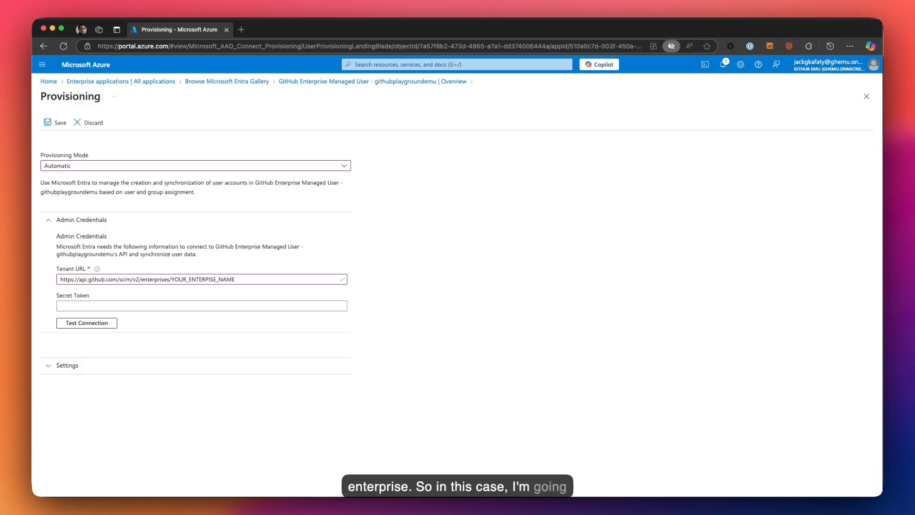
- Replace YOUR_ENTERPRISE_NAME with githubplaygroundemu and confirm the URL has no stray spaces
key("super+Tab")
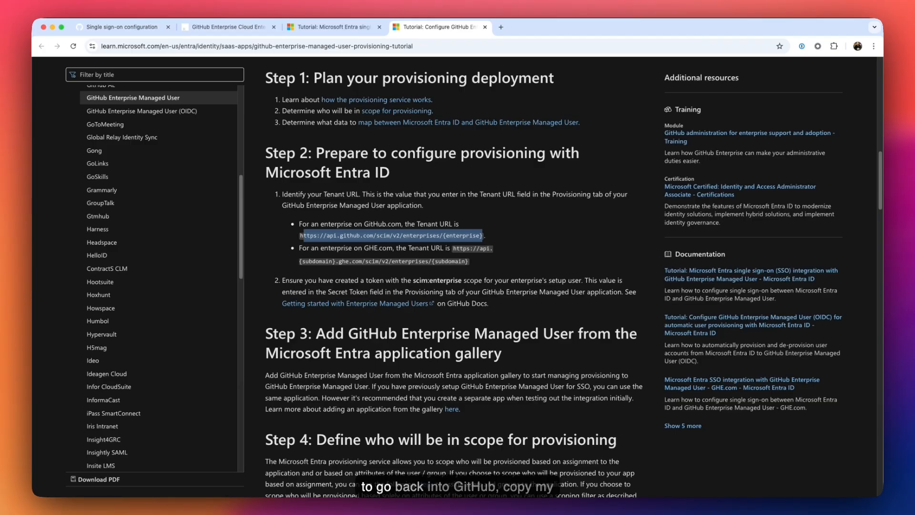
left_click(157, 28)
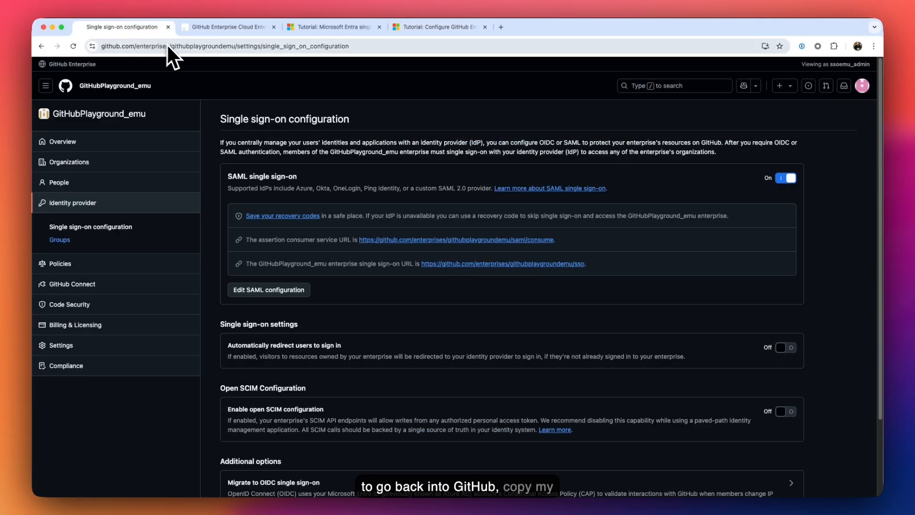
double_click(205, 49)
key("super+c")
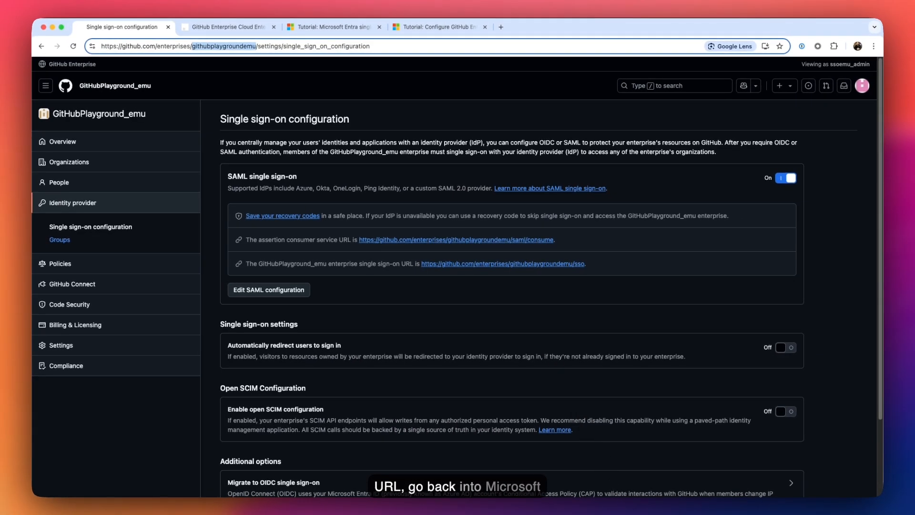
key("super+Tab")
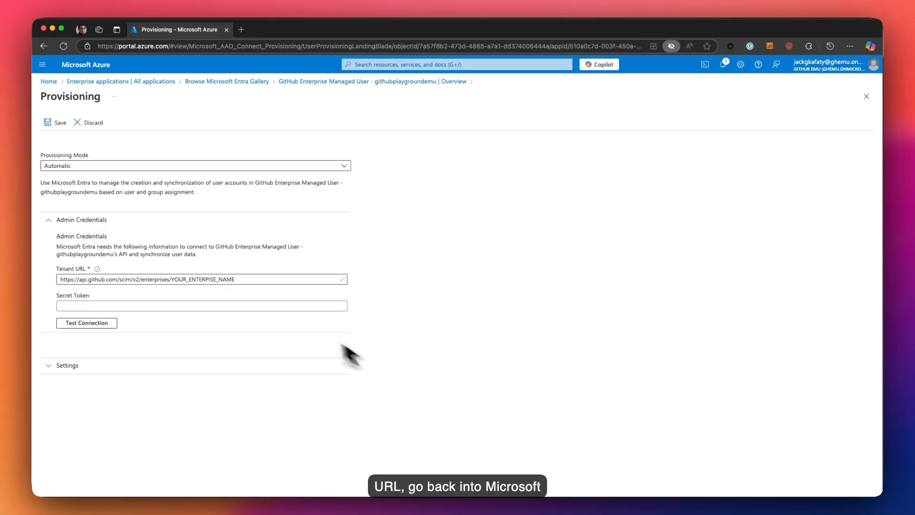
left_click_drag(237, 280, 174, 281)
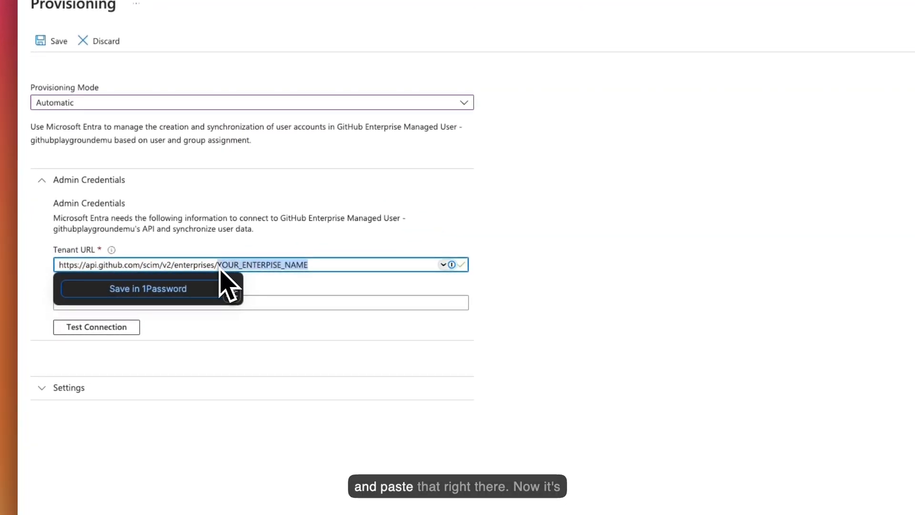
key("super+v")
left_click(290, 284)
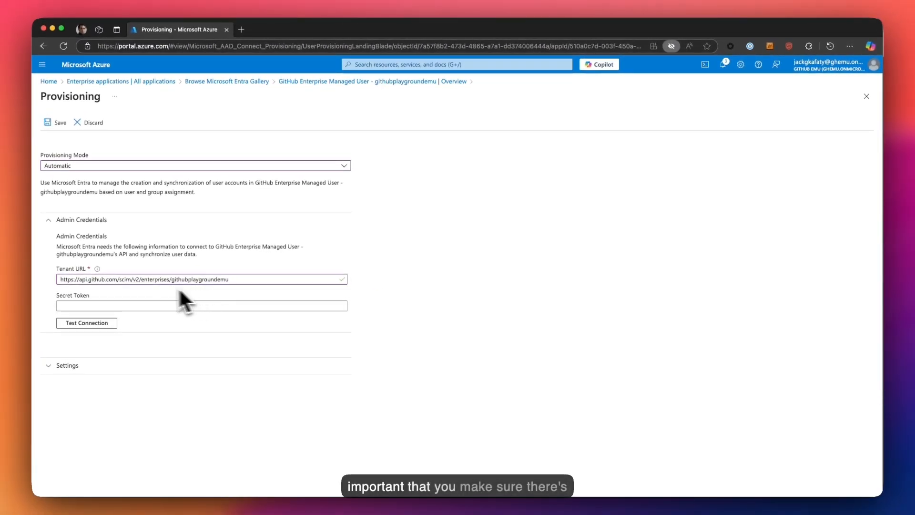
left_click(227, 281)
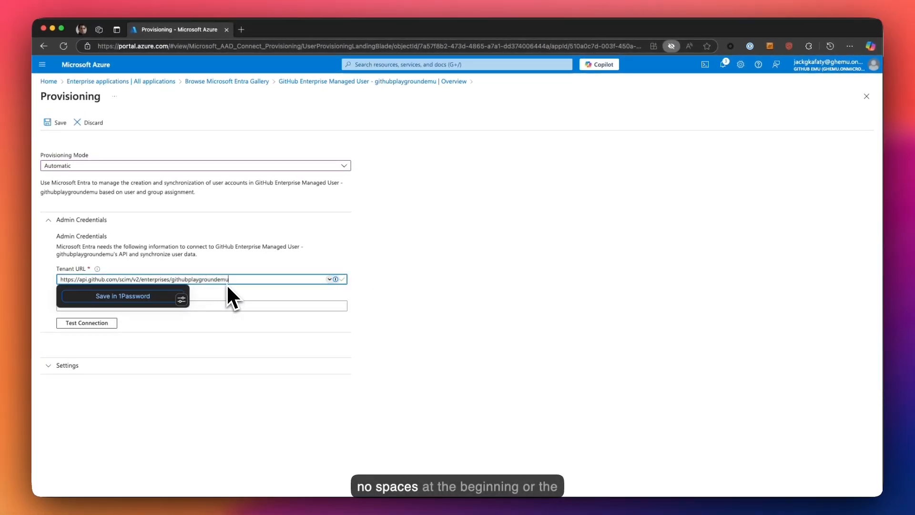
left_click(62, 280)
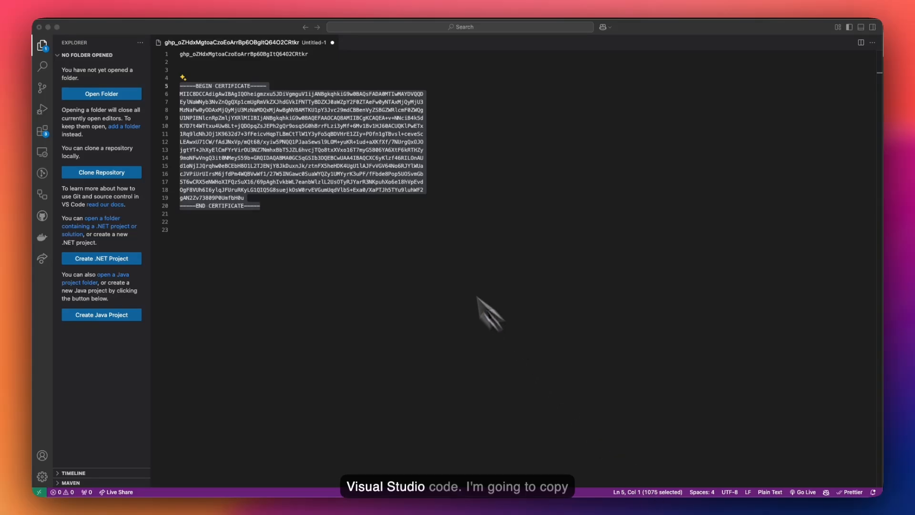
- Paste the GitHub access token from VS Code into the Secret Token field
left_click(346, 114)
left_click(318, 58)
left_click_drag(318, 60, 179, 55)
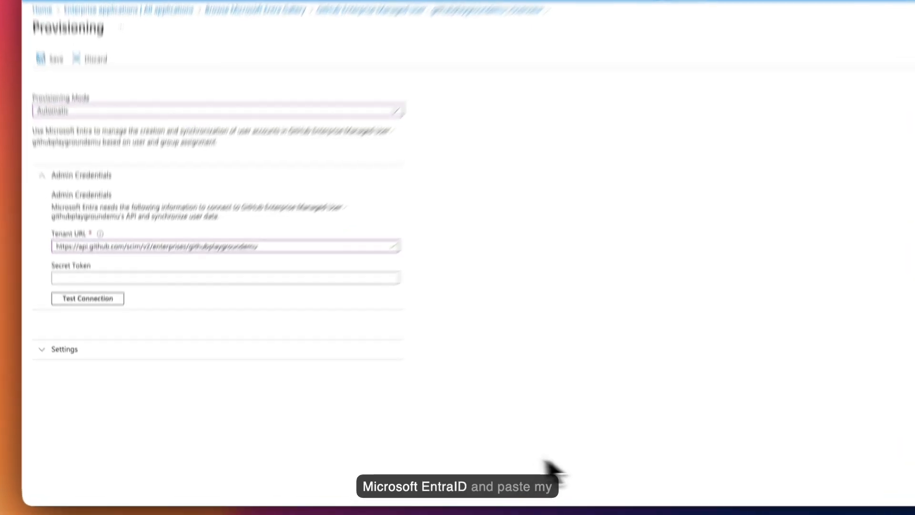
left_click(90, 307)
key("super+v")
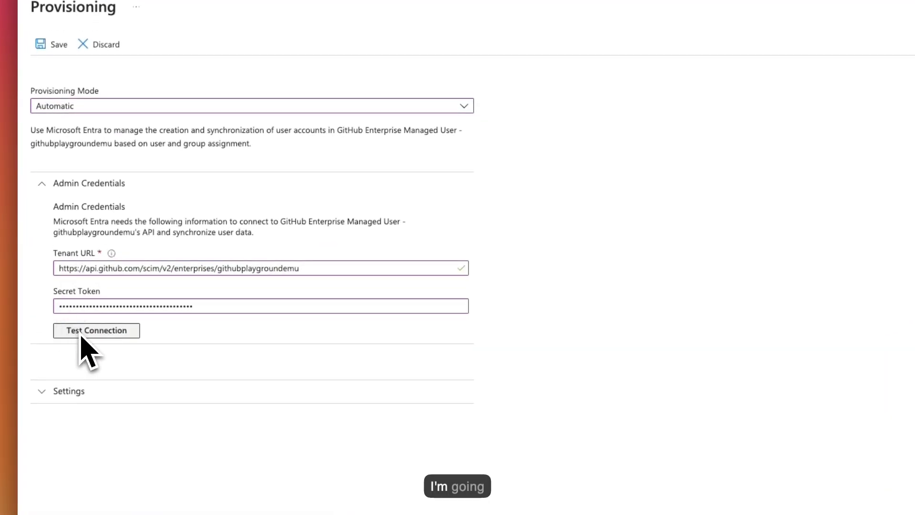
- Test the connection to GitHub and save the provisioning credentials
left_click(82, 332)
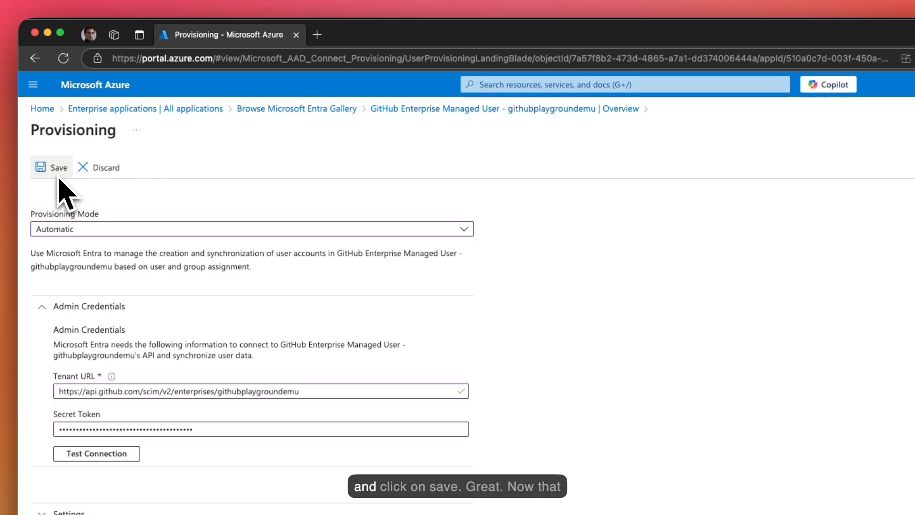
left_click(61, 177)
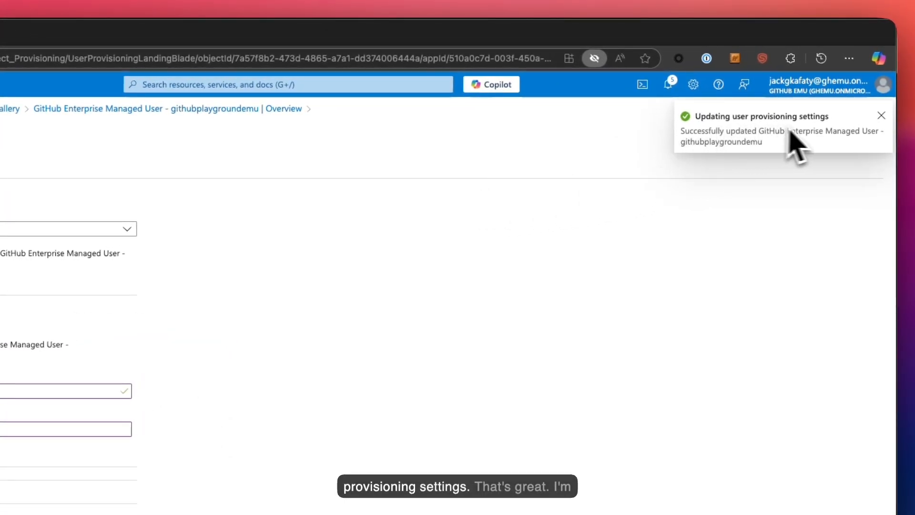
left_click(882, 116)
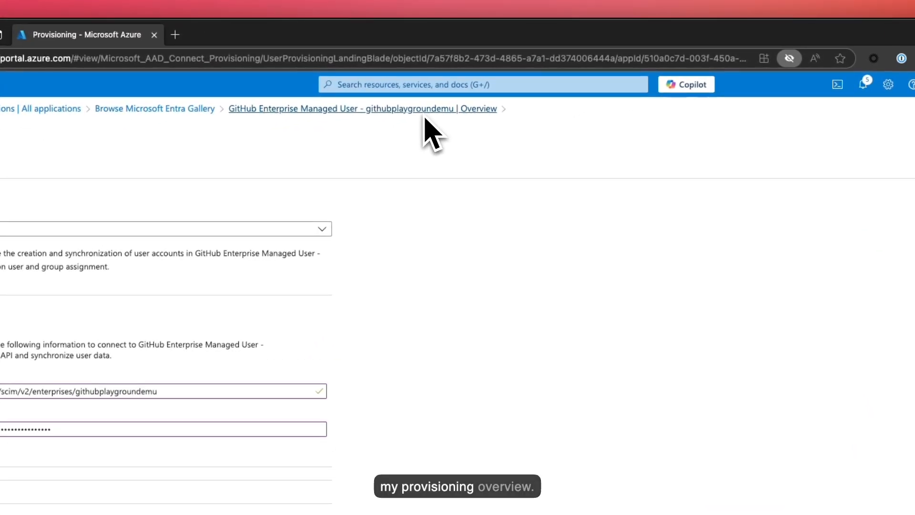
- Start provisioning for GitHub Enterprise Managed User, view its details, then return to Enterprise applications
left_click(424, 112)
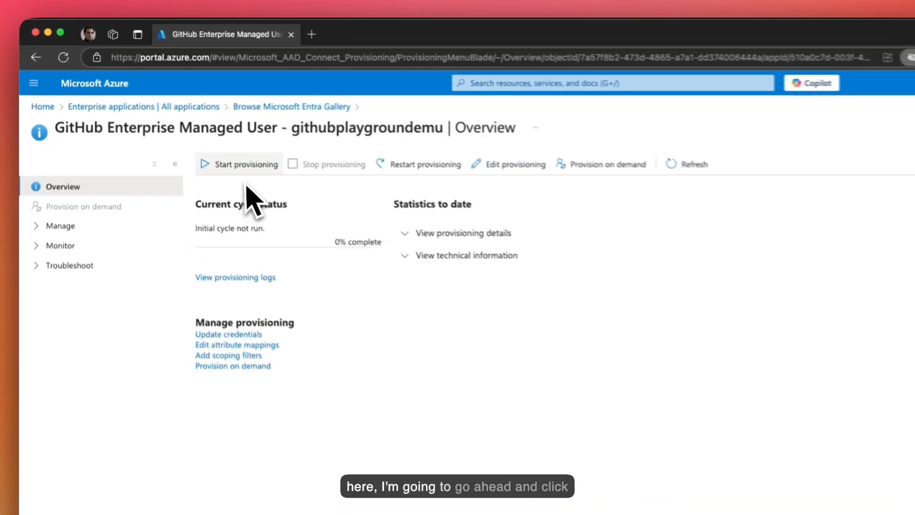
left_click(241, 167)
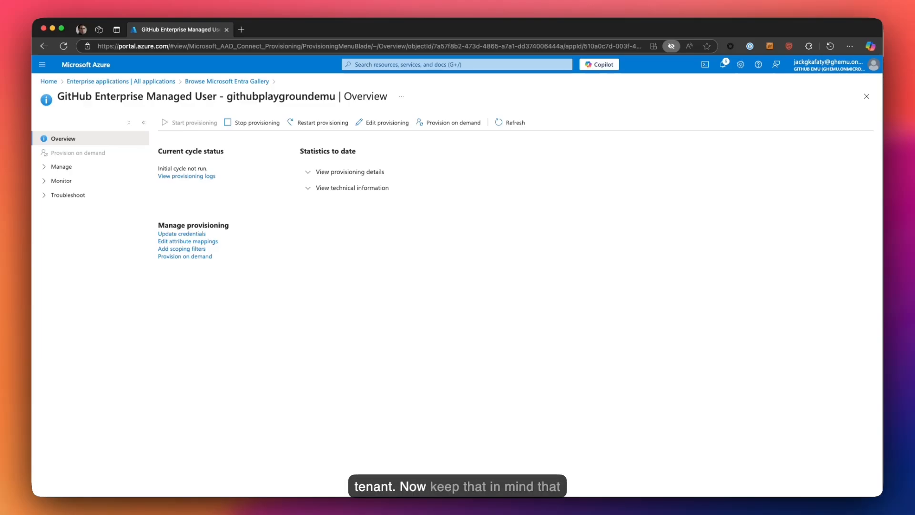
left_click(382, 176)
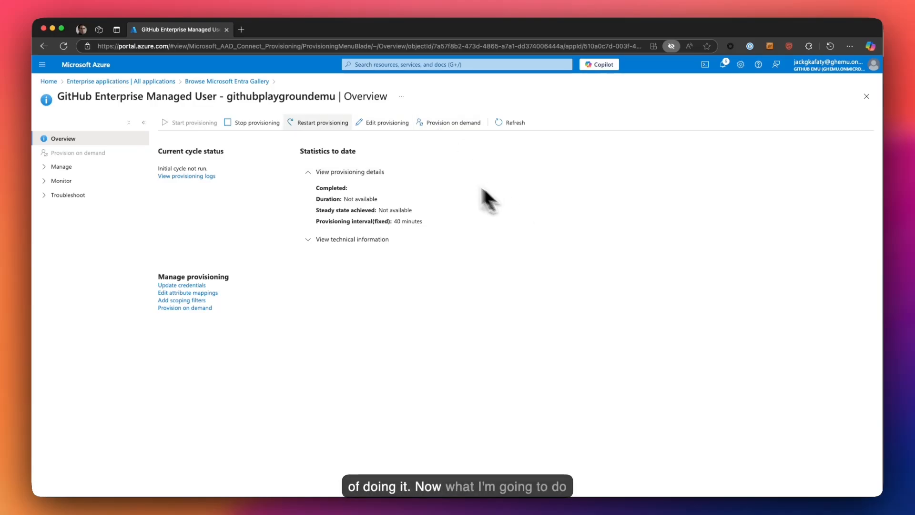
left_click_drag(335, 98, 61, 97)
key("super+c")
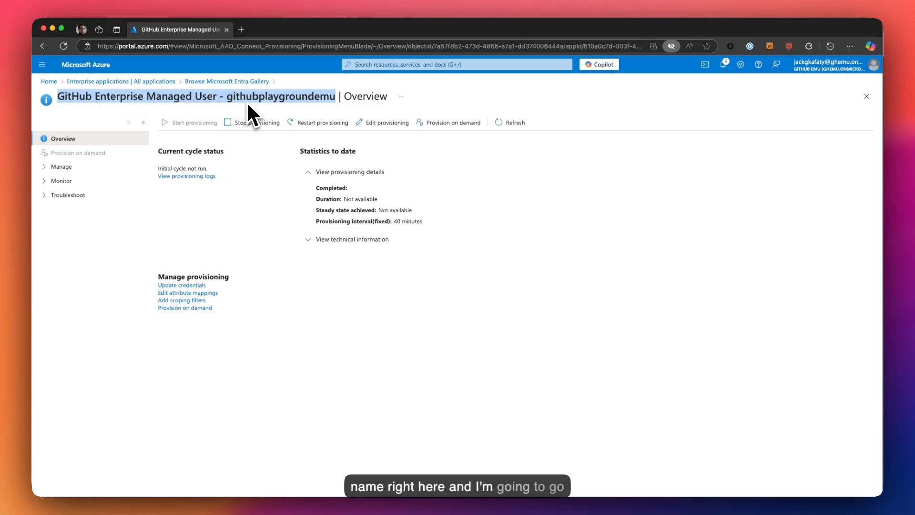
left_click(141, 82)
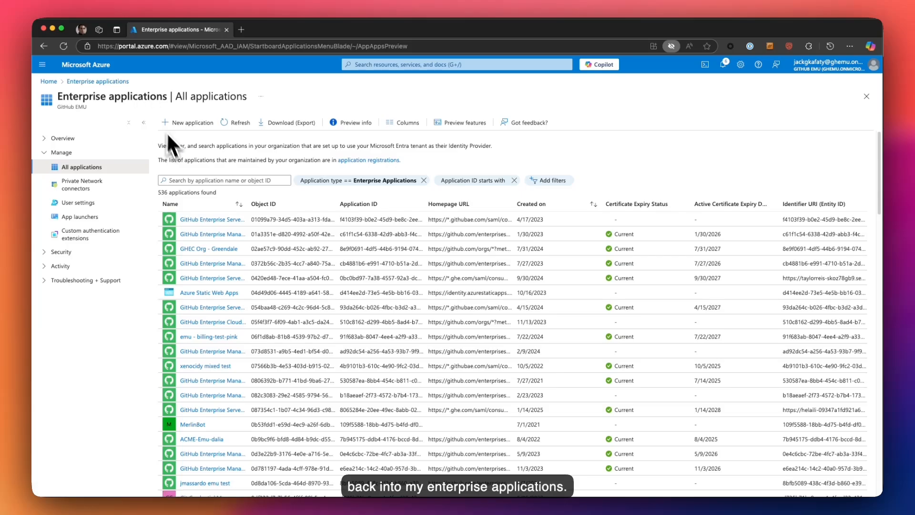
- Find the GitHub Enterprise Managed User app and open its Users and groups page
left_click(187, 176)
key("super+v")
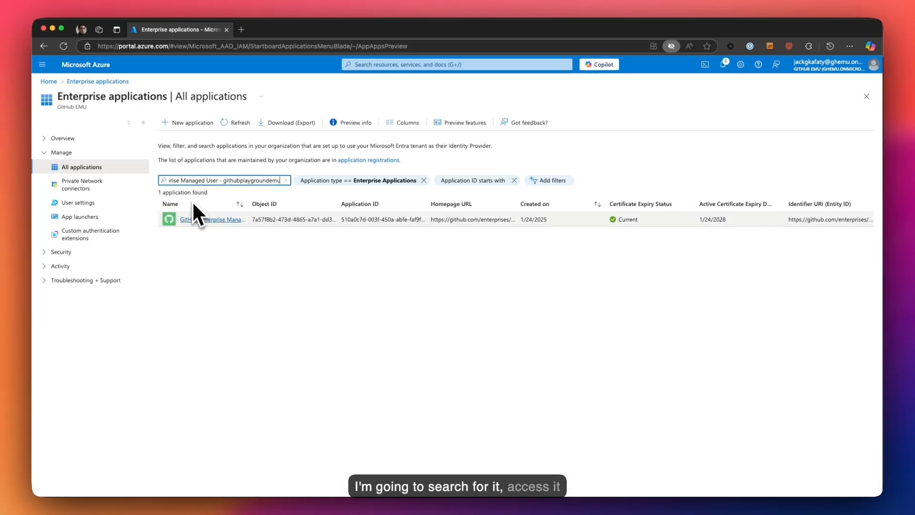
left_click(197, 219)
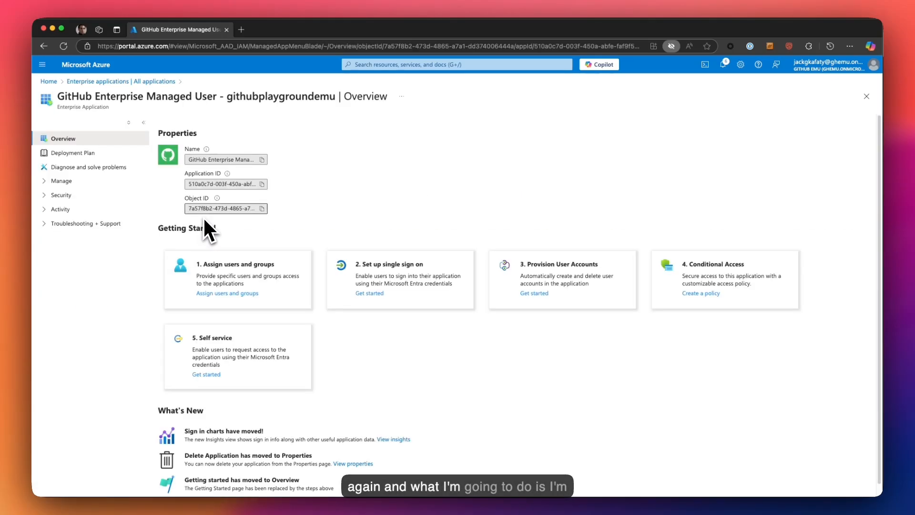
left_click(379, 293)
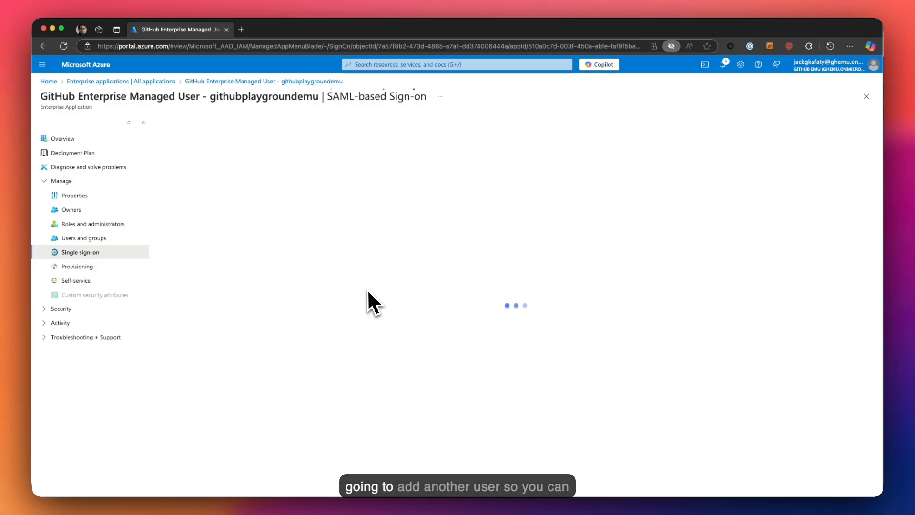
left_click(81, 238)
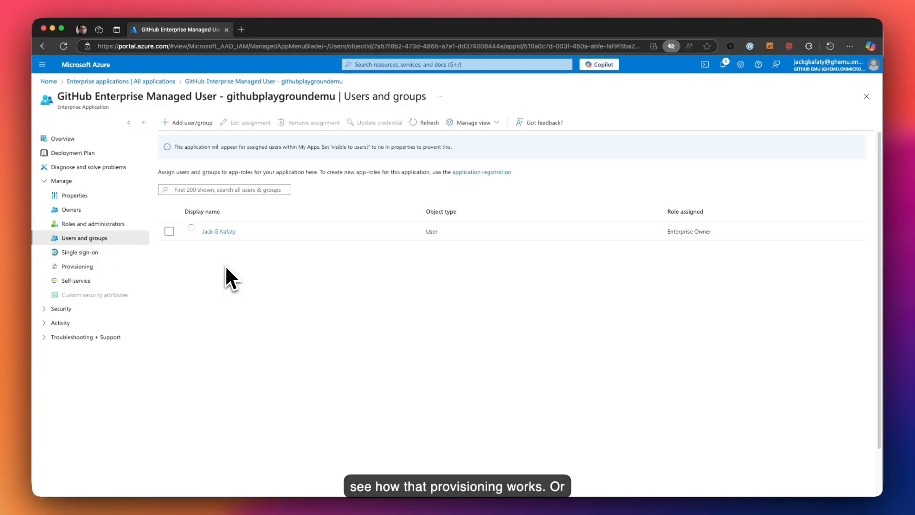
- Start a new assignment and select the Entra ID test group, searching it by name
left_click(195, 124)
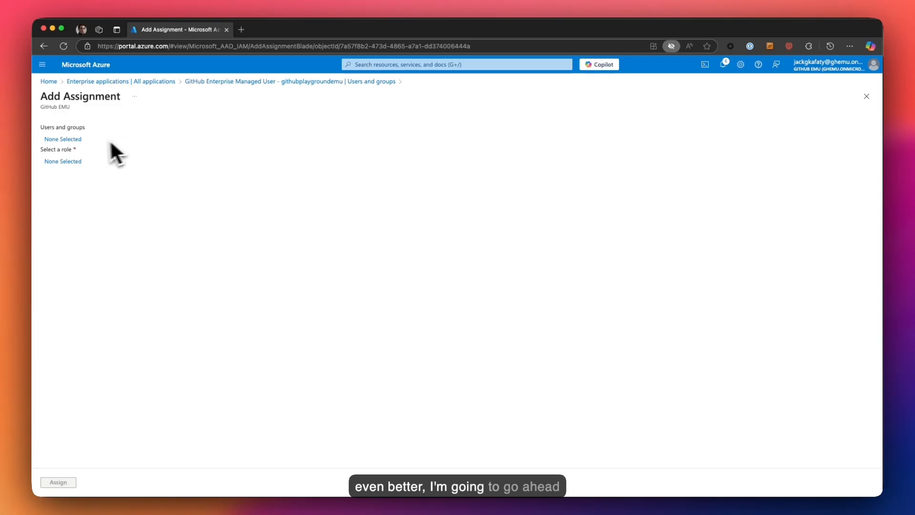
left_click(68, 139)
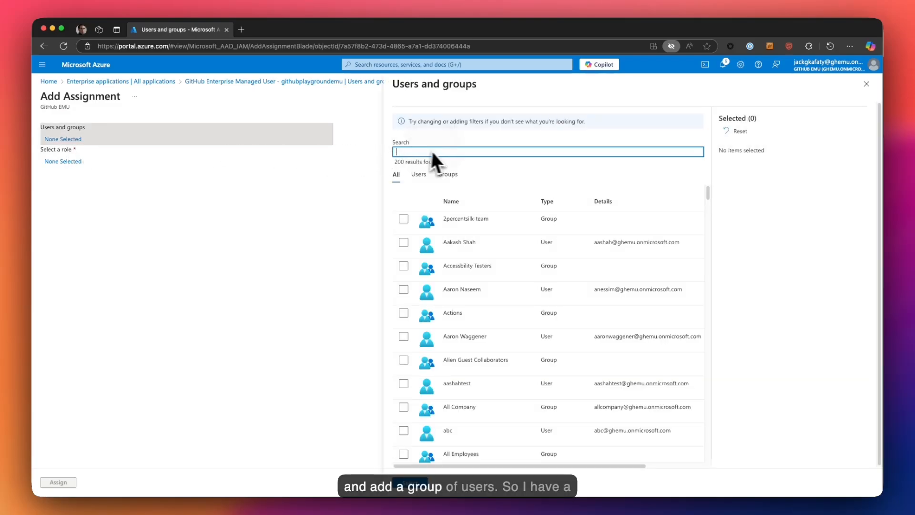
type("jack")
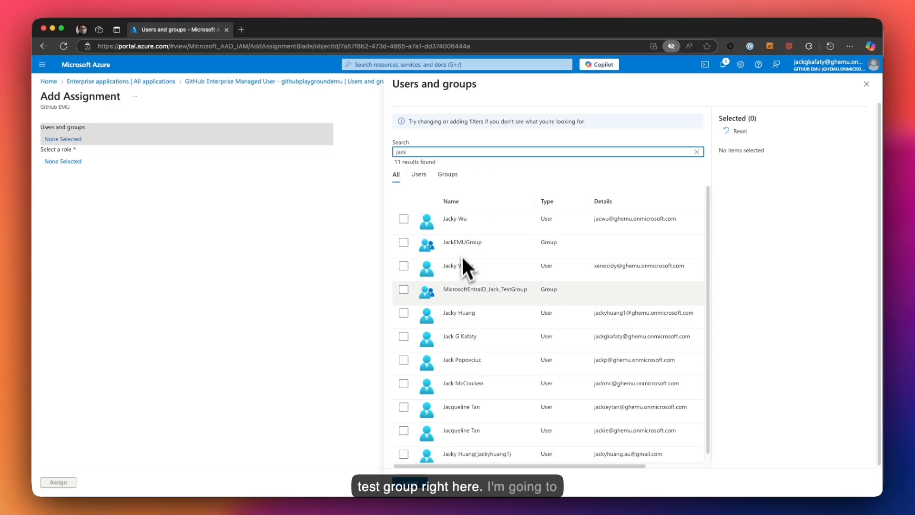
left_click(404, 289)
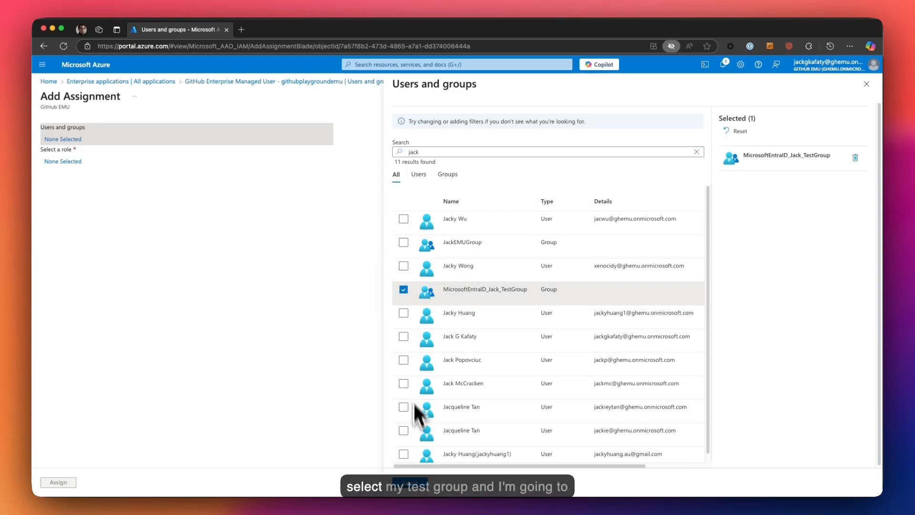
left_click(410, 481)
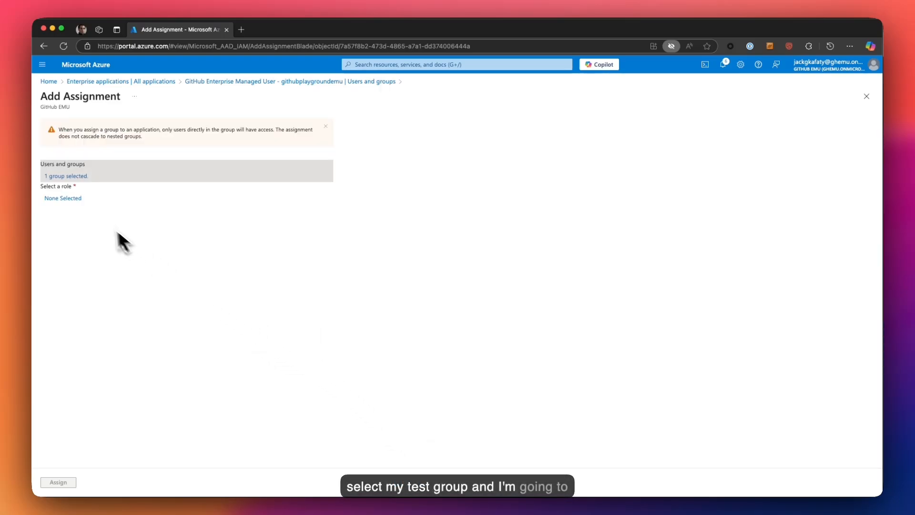
- Give the test group the Enterprise Owner role and assign it to the app
left_click(69, 199)
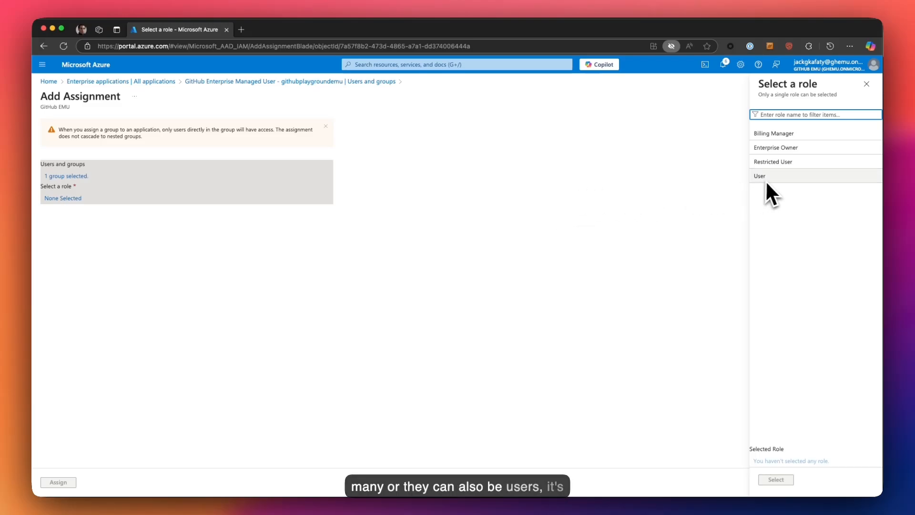
left_click(792, 150)
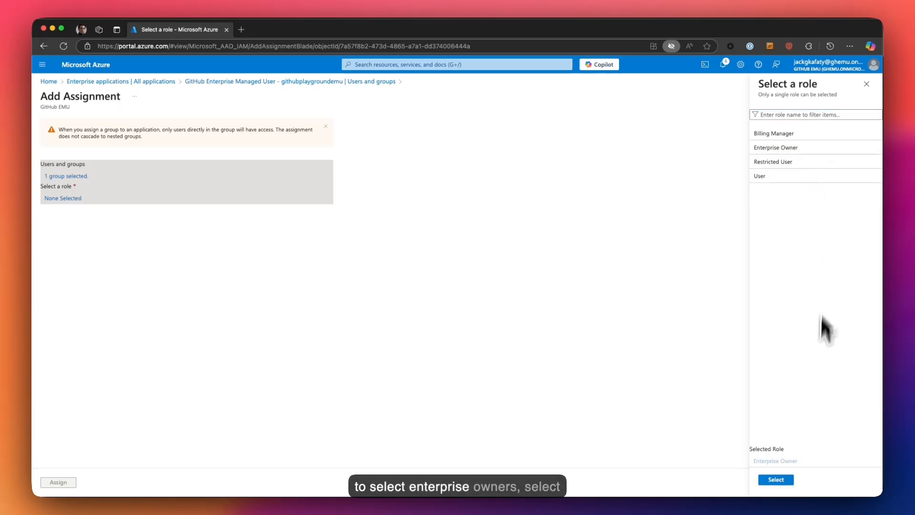
left_click(780, 480)
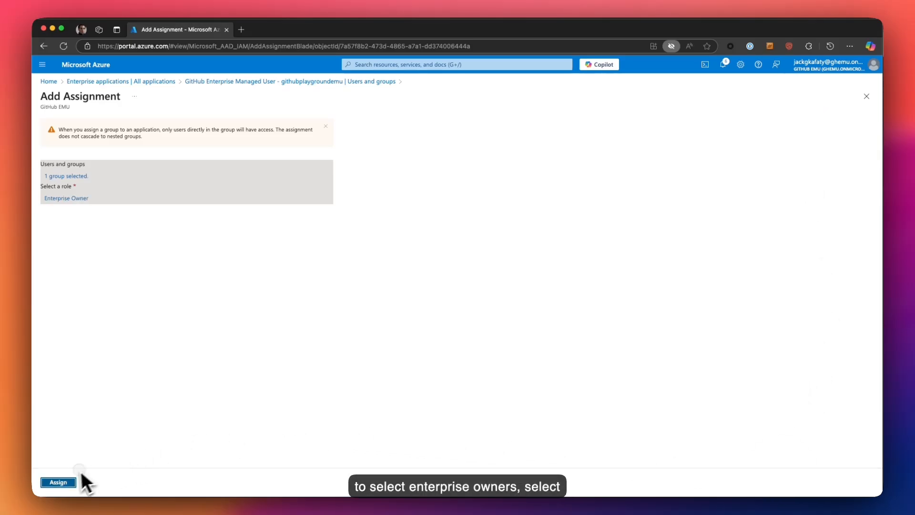
left_click(59, 482)
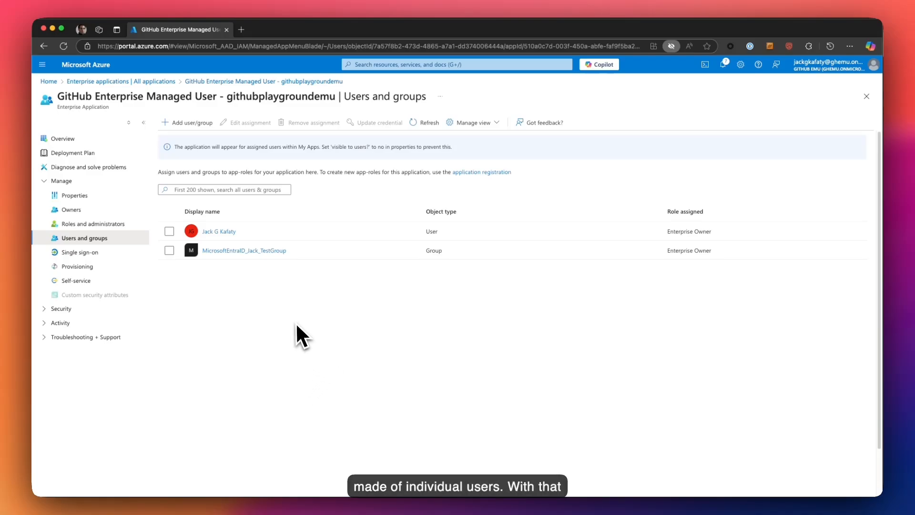
- Show the app's provisioning status with technical information and cycle details expanded, confirming 1 user provisioned
left_click(75, 269)
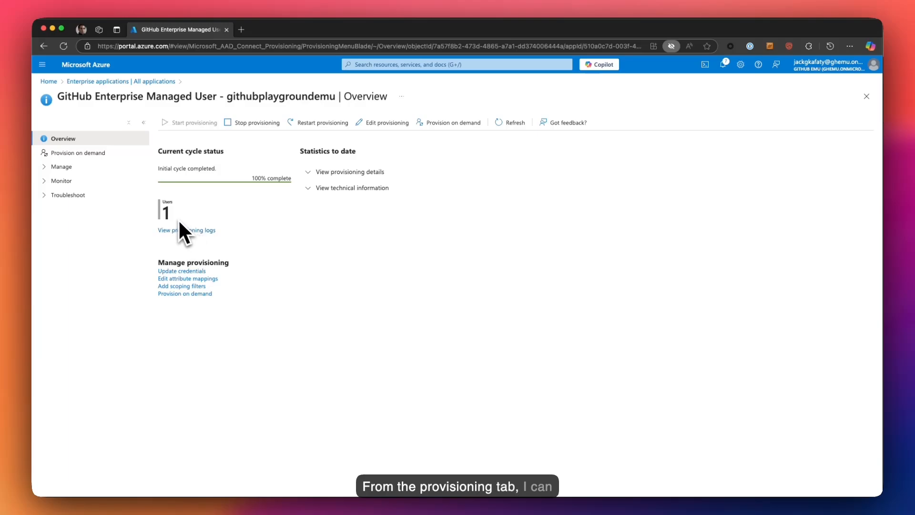
left_click(311, 190)
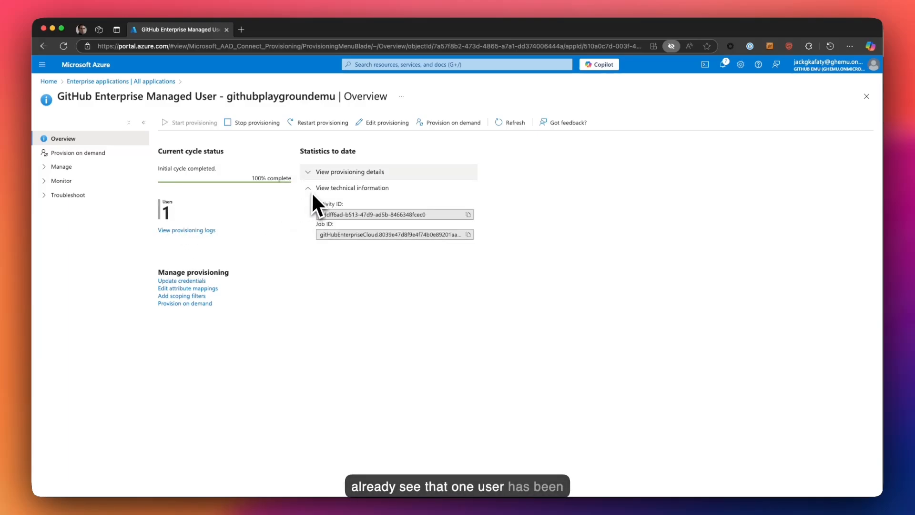
left_click(317, 177)
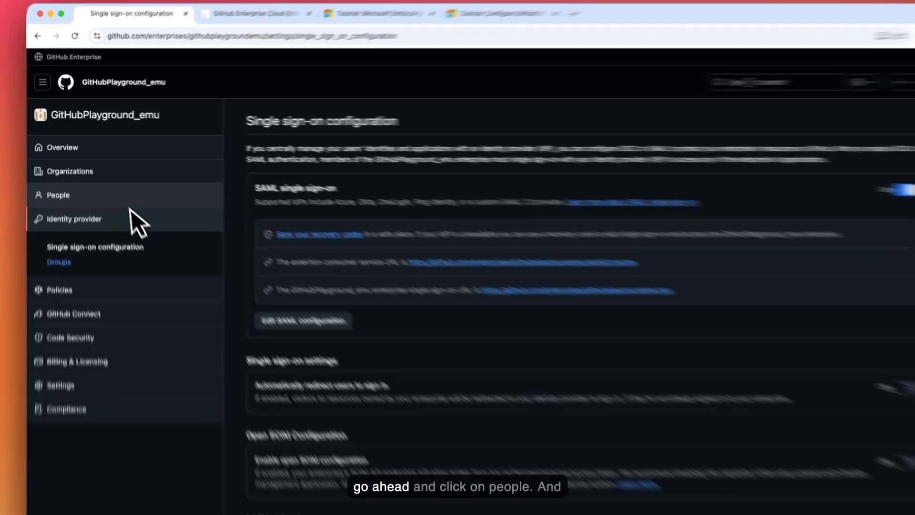
left_click(80, 184)
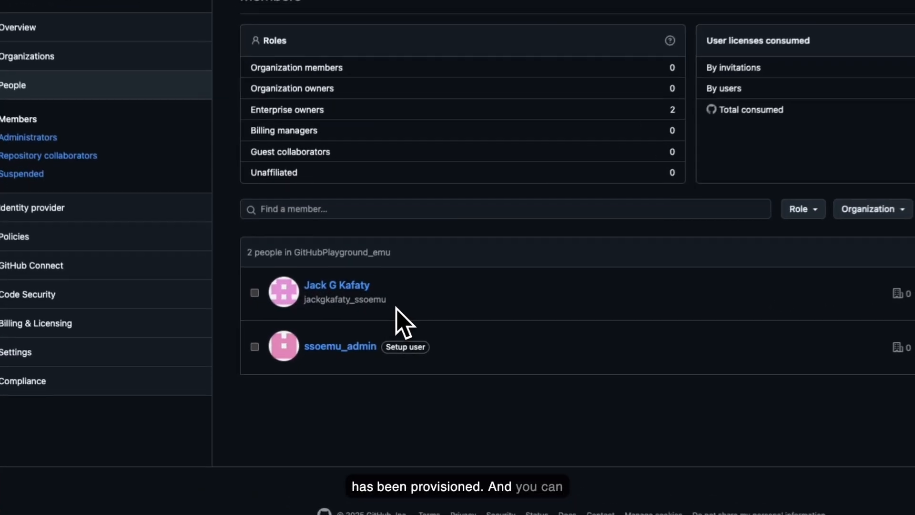
left_click_drag(327, 339, 310, 339)
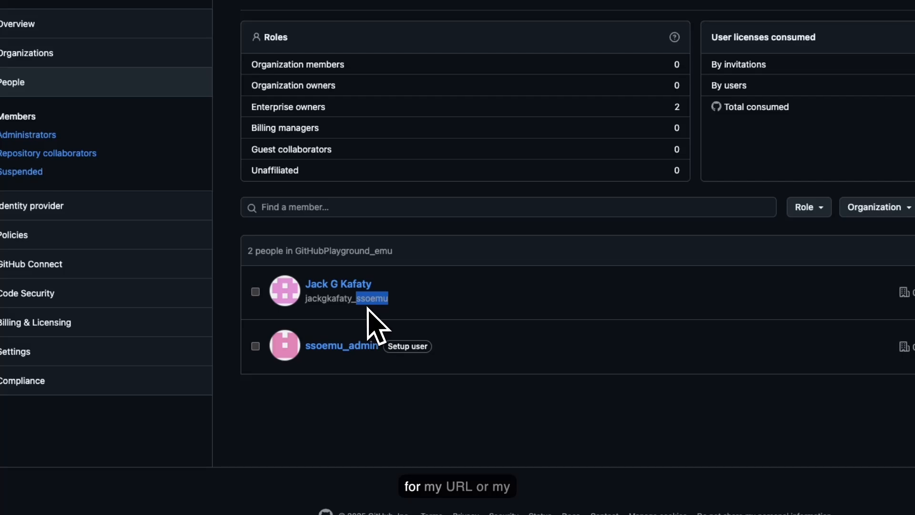
left_click(390, 307)
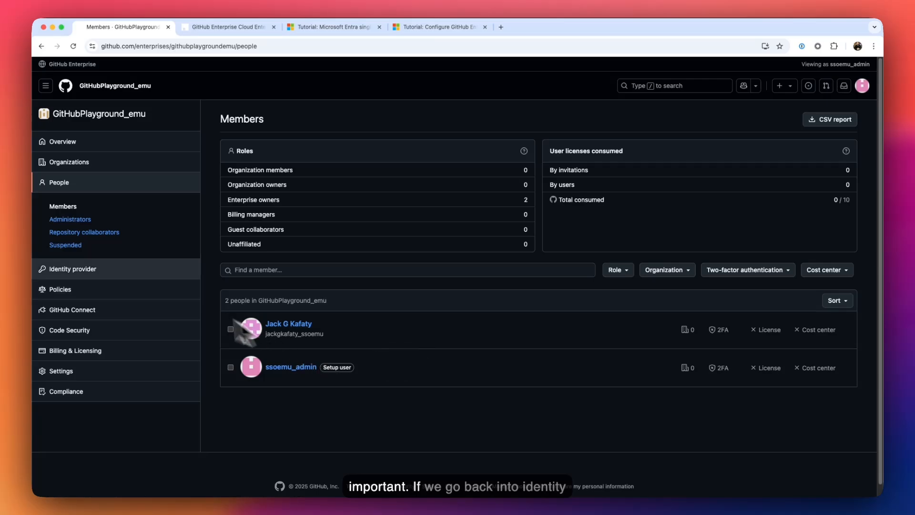
left_click(86, 275)
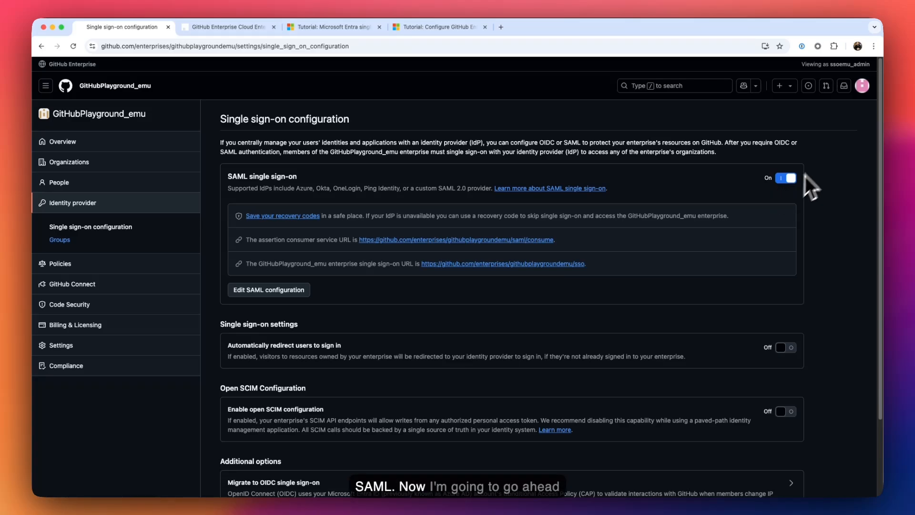
- Sign out of the GitHub admin account and go to the sign-in page
left_click(861, 94)
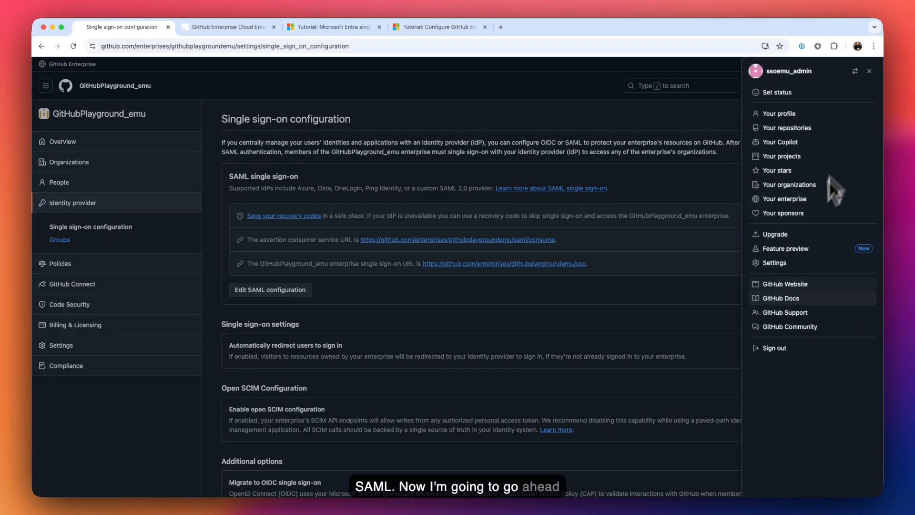
left_click(773, 353)
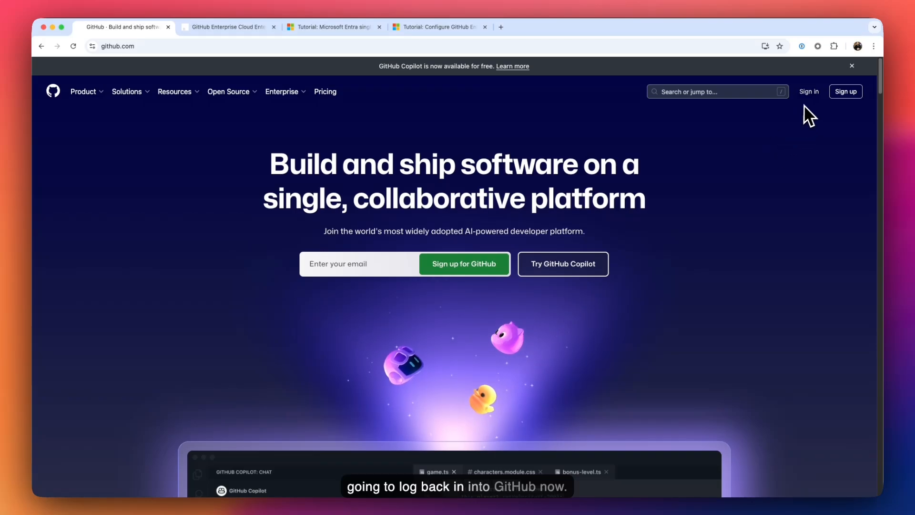
left_click(809, 93)
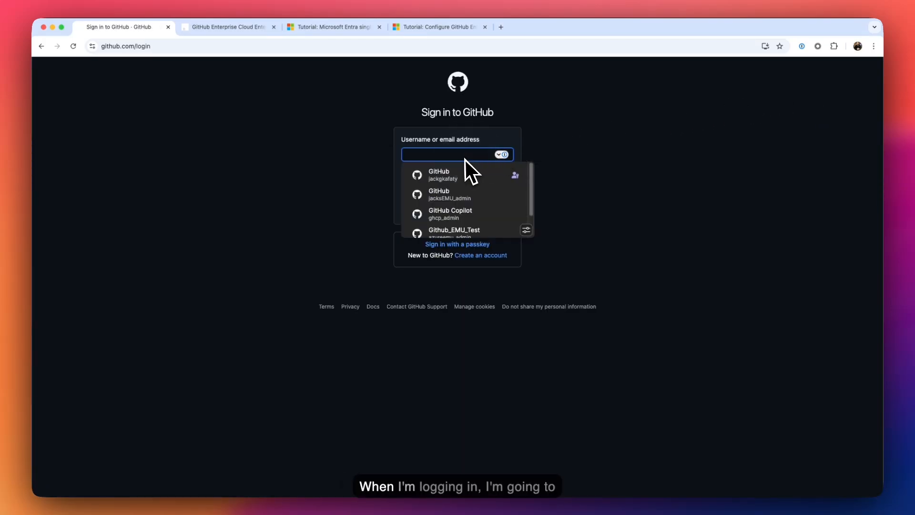
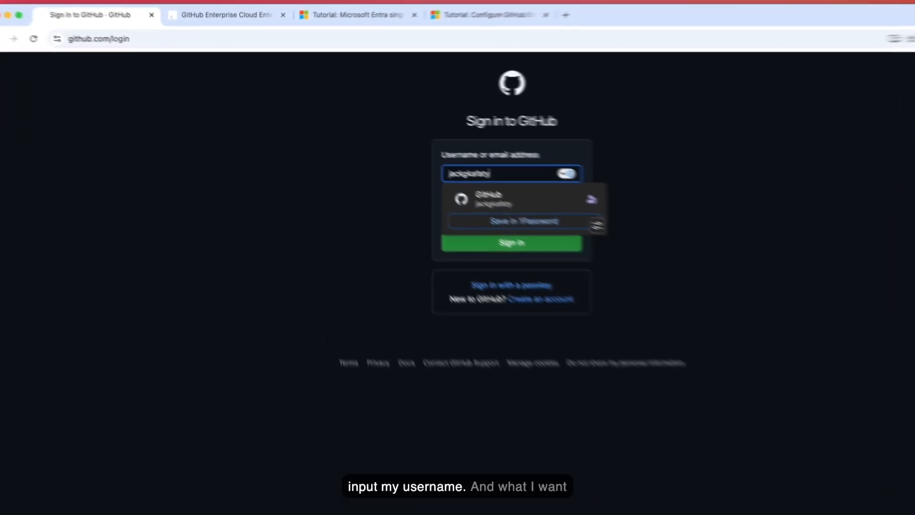
- Enter the managed user's username with the _ssoemu suffix, fixing a typo along the way
left_click(272, 142)
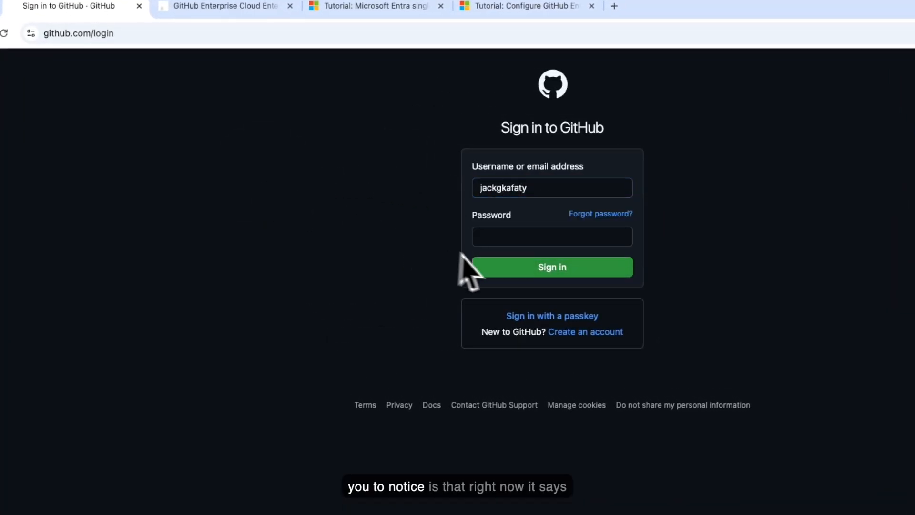
left_click(544, 191)
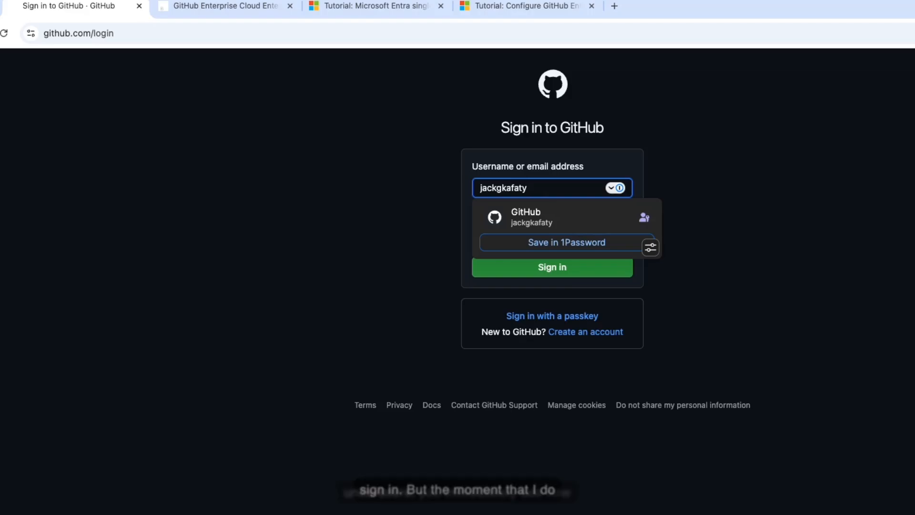
type("_")
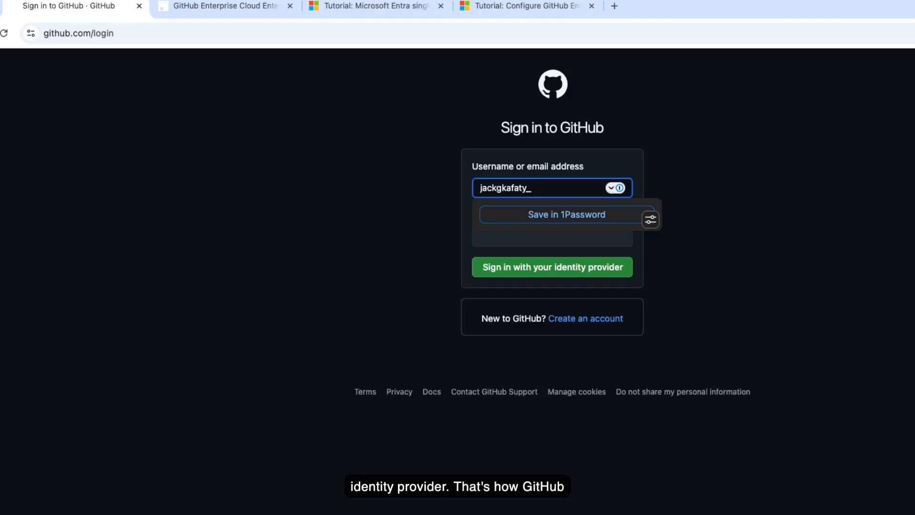
type("ss")
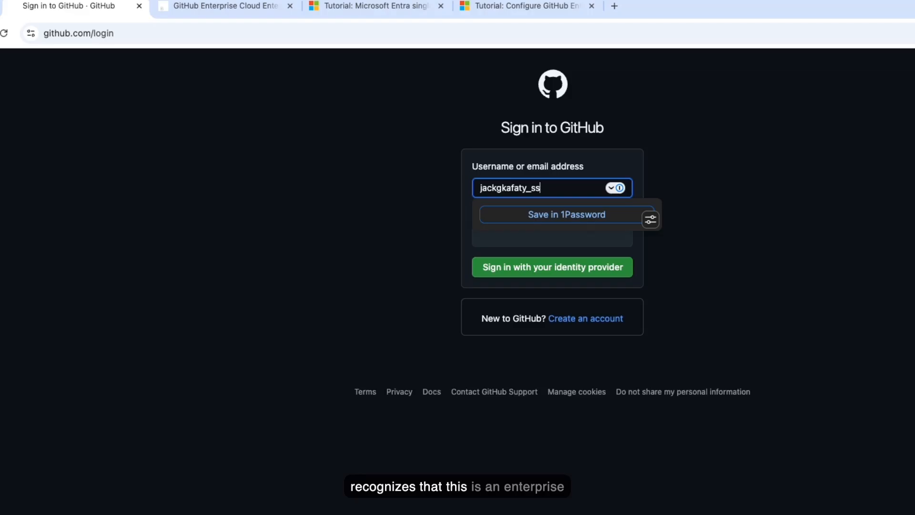
type("emu")
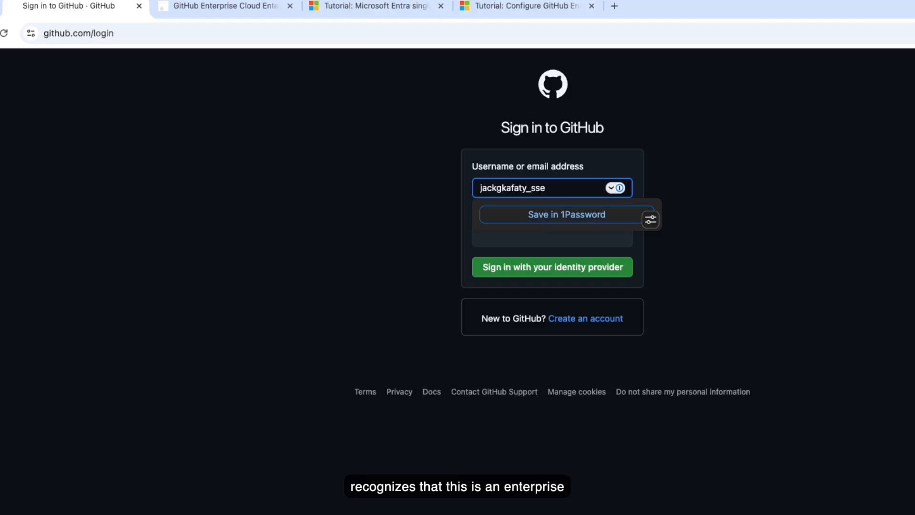
key("BackSpace")
type("oemu")
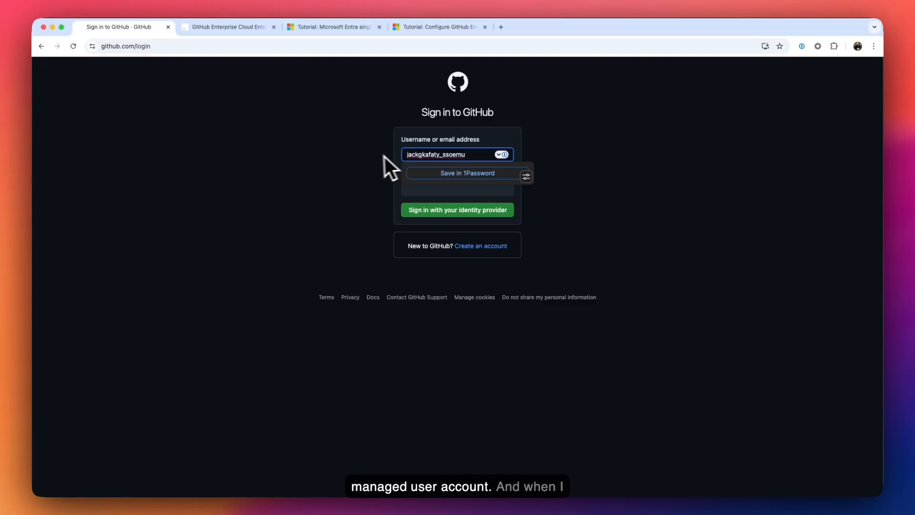
left_click(357, 158)
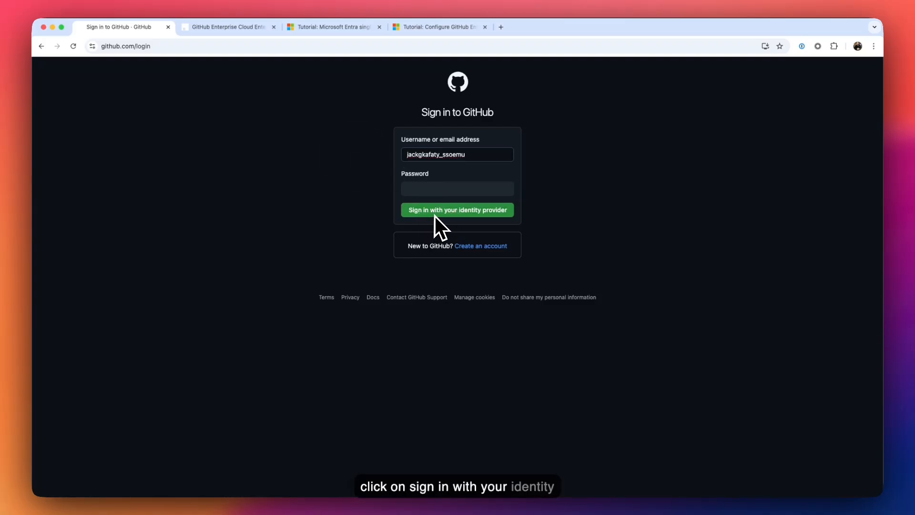
- Sign in through the identity provider, continue into the enterprise, and check the signed-in managed user
left_click(462, 214)
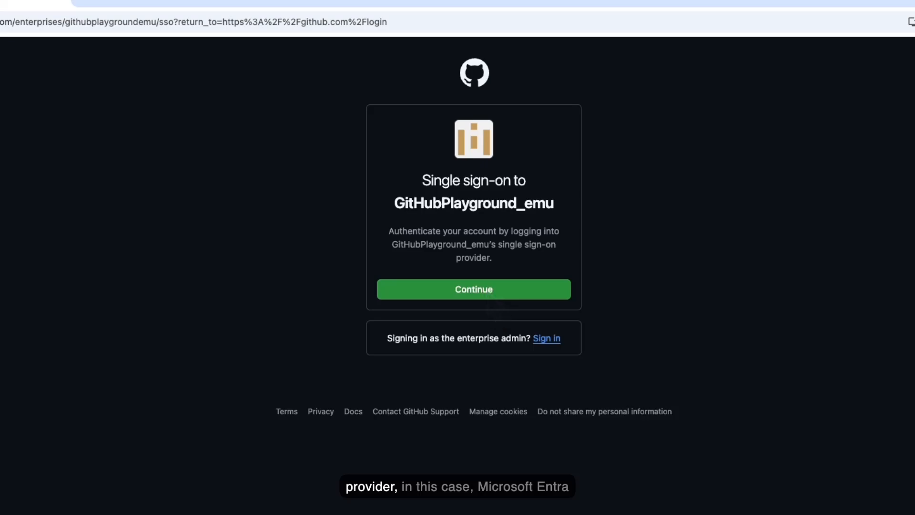
left_click(489, 292)
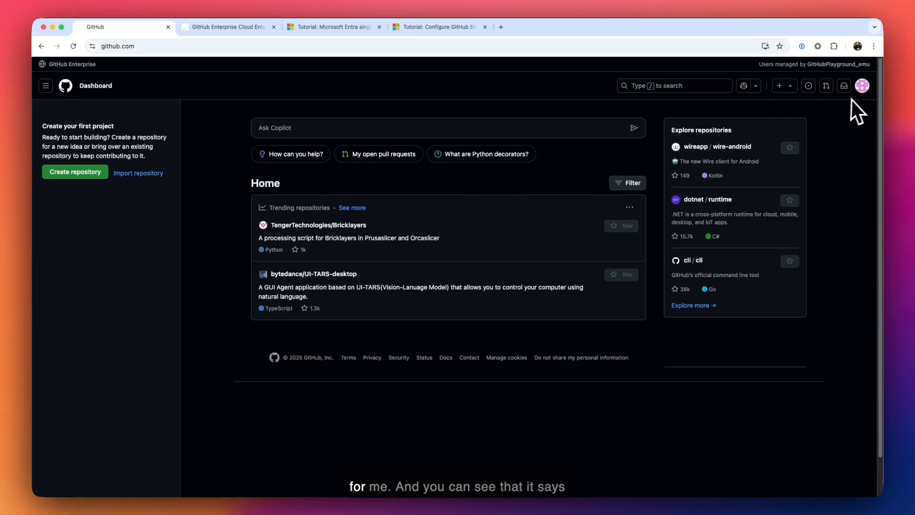
left_click(862, 86)
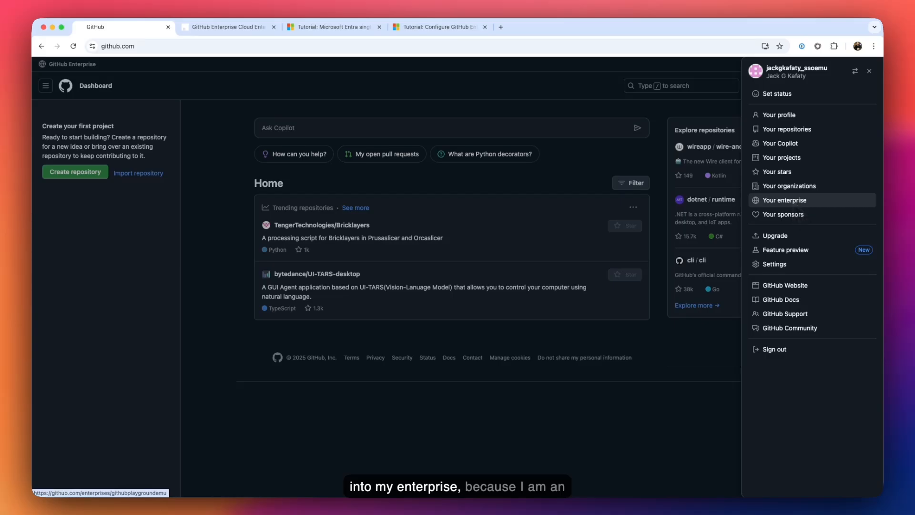
- Look over the enterprise's identity provider SAML settings, then list its People, showing 2 members
left_click(794, 202)
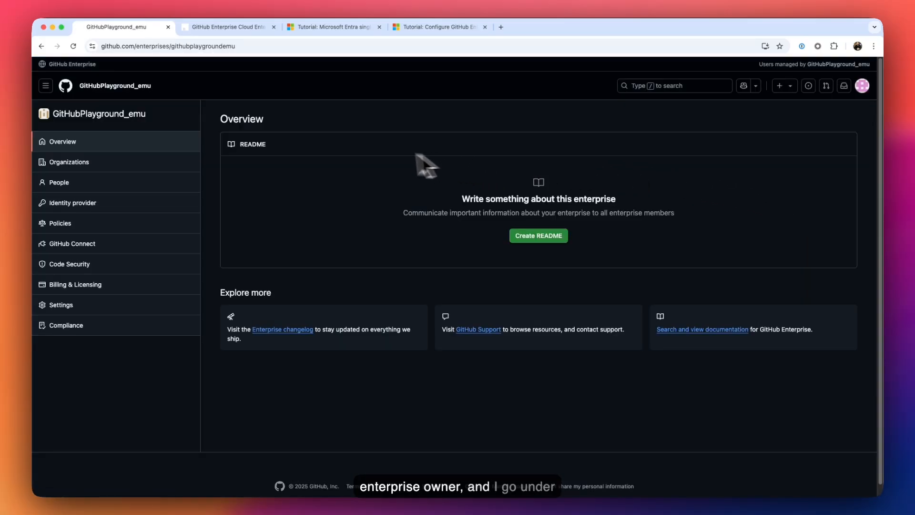
left_click(102, 202)
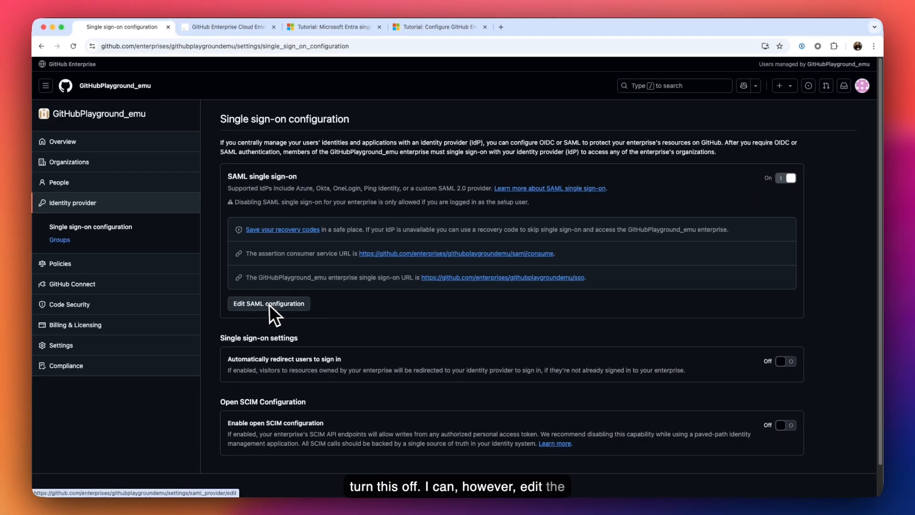
left_click(7, 390)
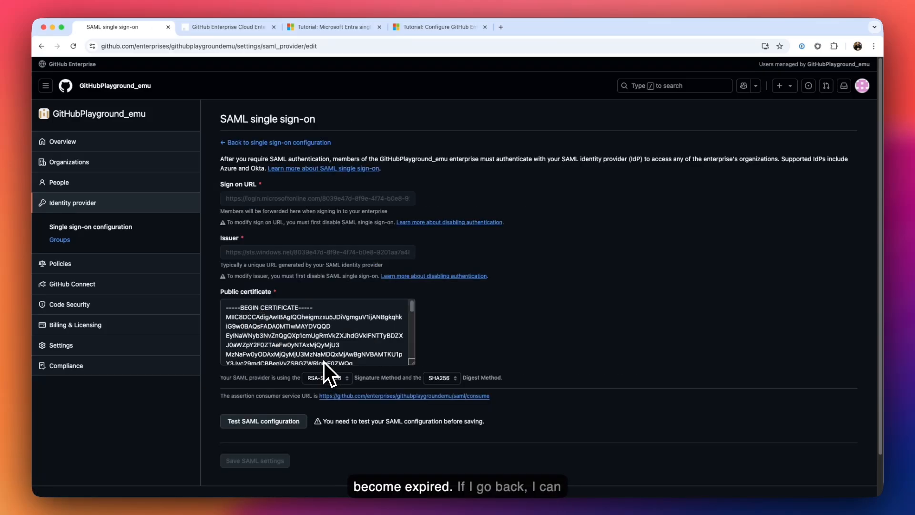
left_click(290, 144)
left_click(86, 180)
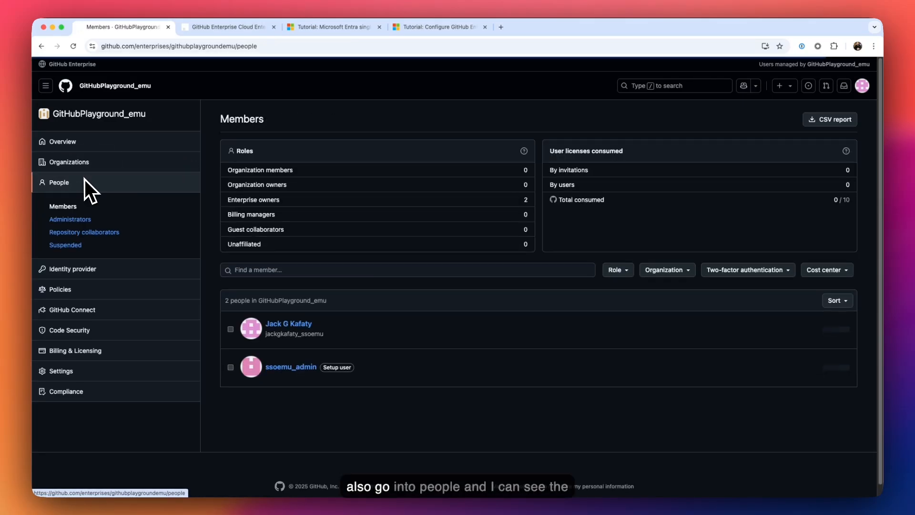